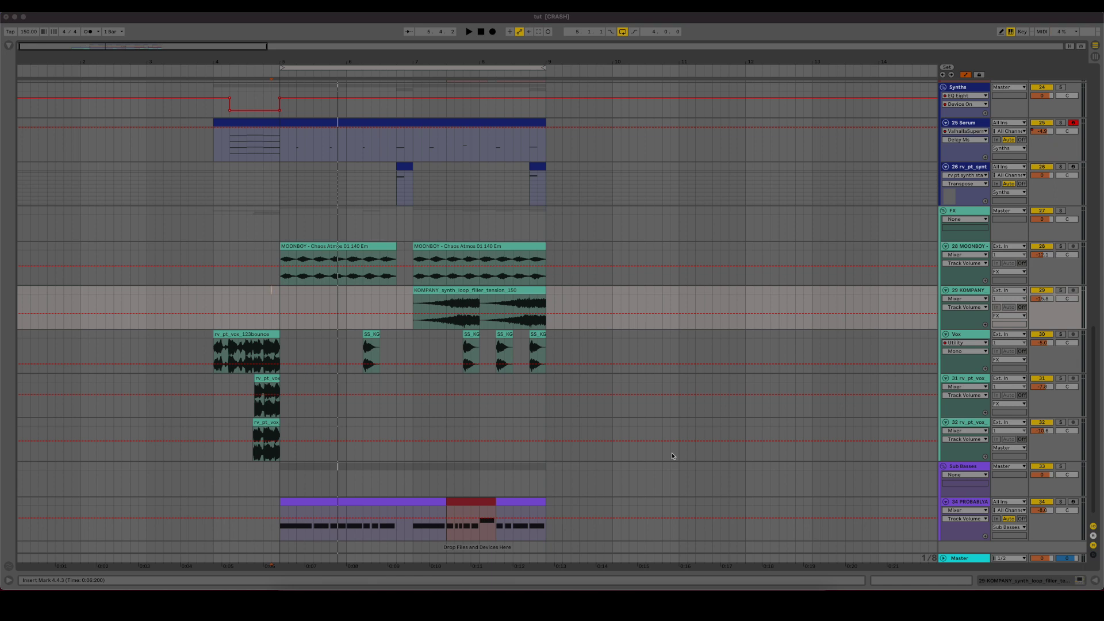
# Step: Set the loop to the one-bar section from 4.1.1 to 5.1.1 before the drop
pyautogui.scroll(10, 736, 482)
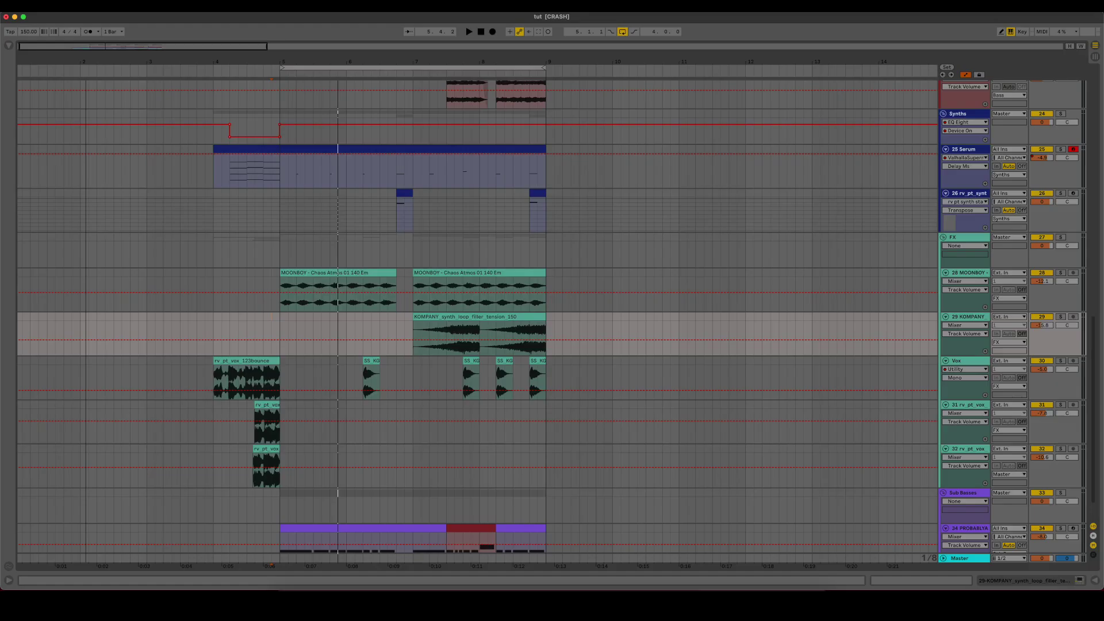
pyautogui.scroll(3, 90, 152)
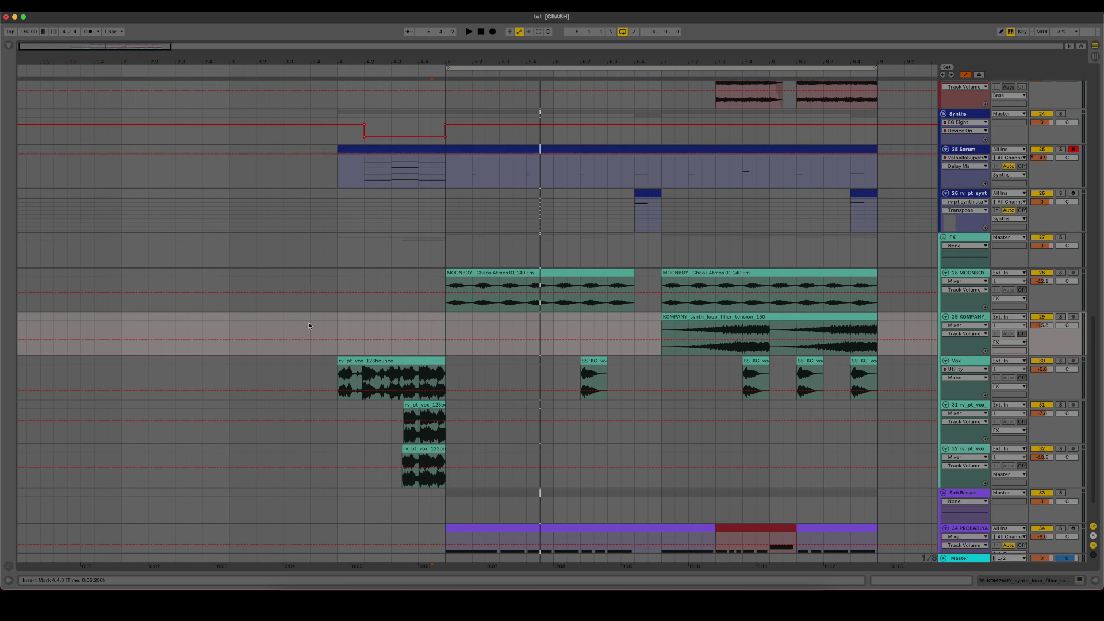
pyautogui.moveTo(336, 321); pyautogui.dragTo(443, 319)
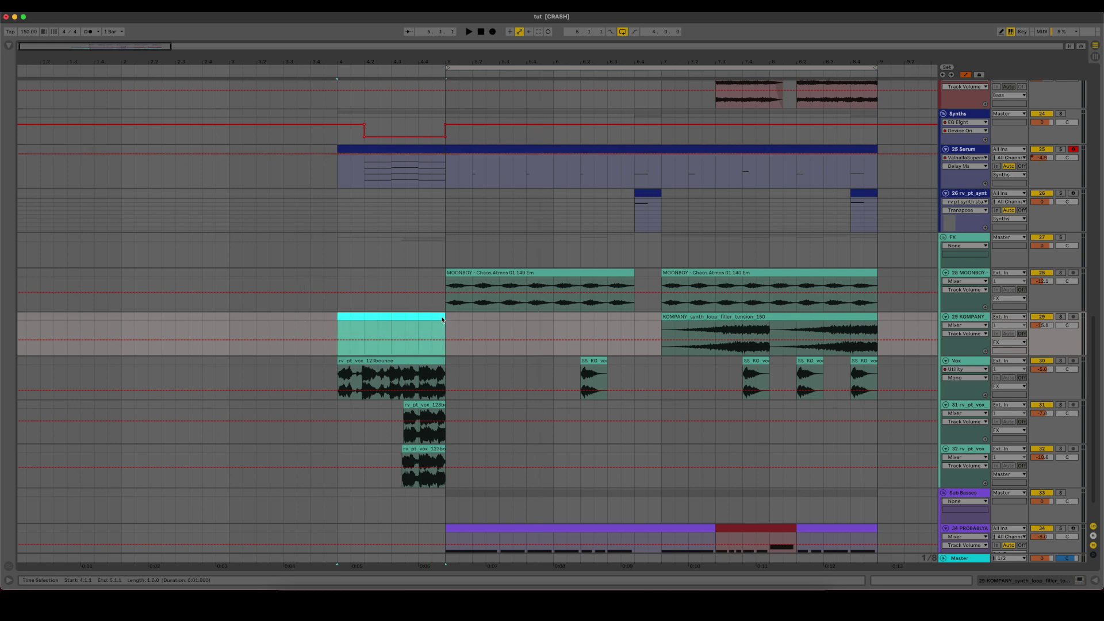
pyautogui.press('super+l')
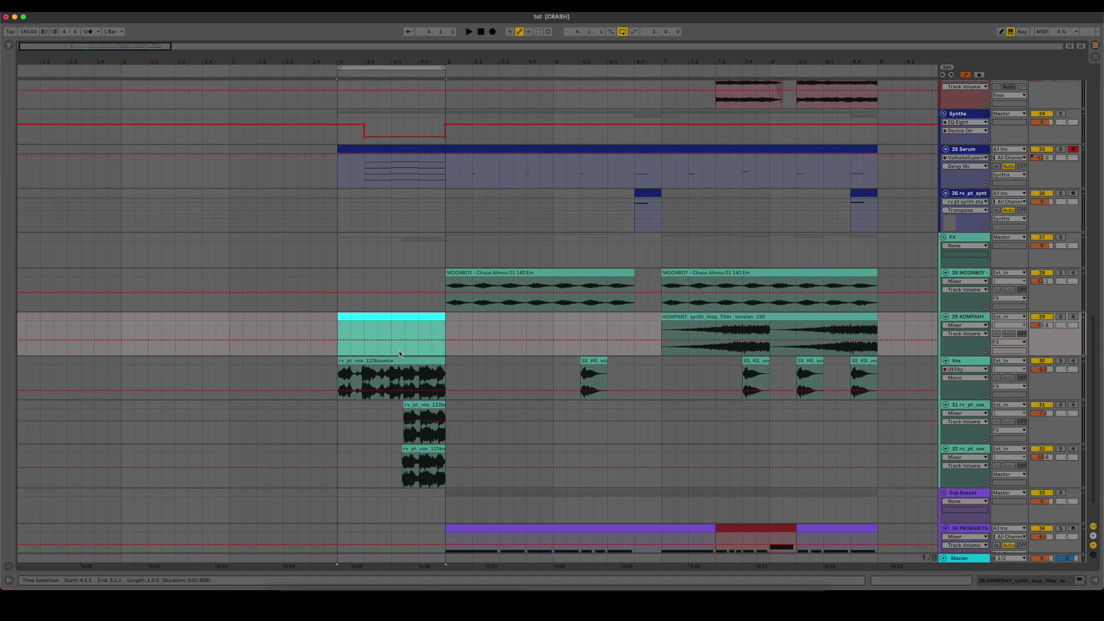
pyautogui.moveTo(40, 46); pyautogui.dragTo(39, 65)
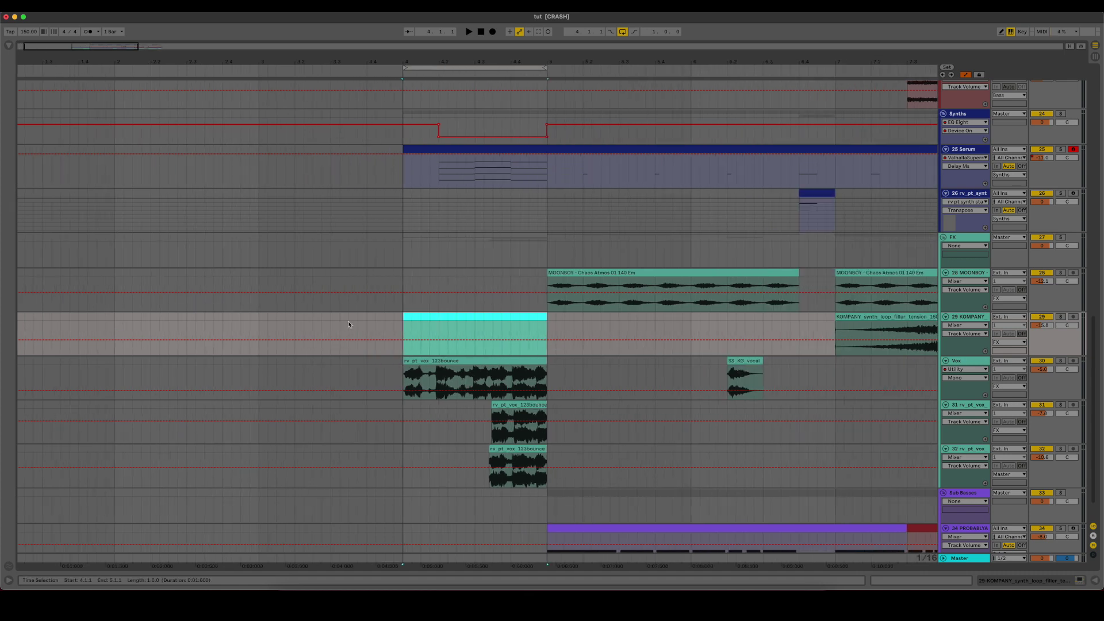
# Step: Solo the Vox track and the FX group, and play the looped bar to hear the vocal layers together
pyautogui.click(400, 365)
pyautogui.click(1061, 361)
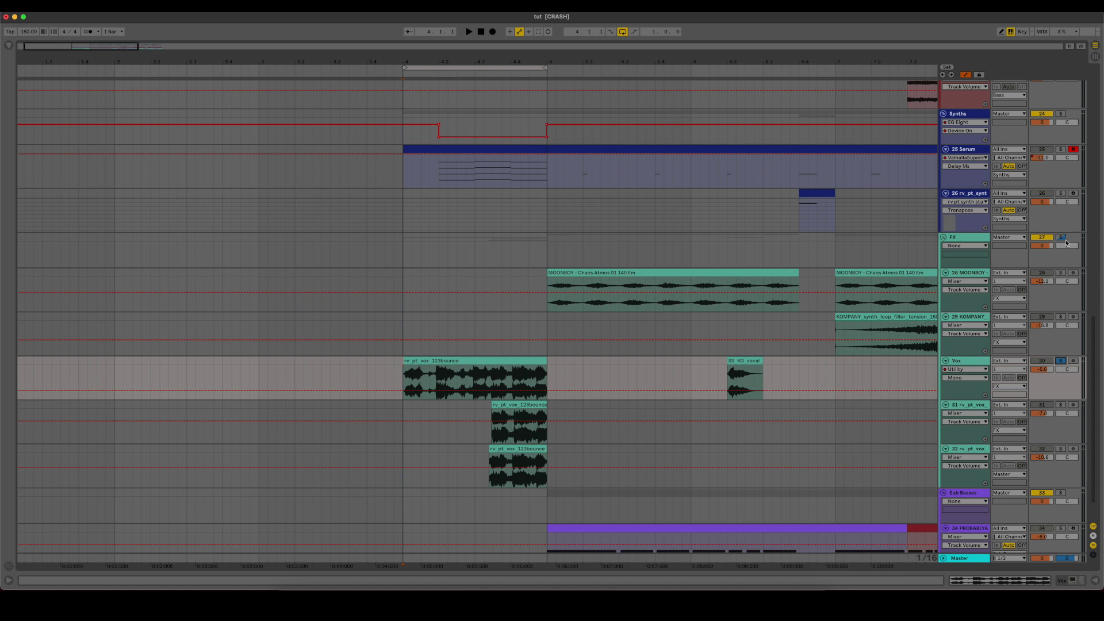
pyautogui.click(1062, 237)
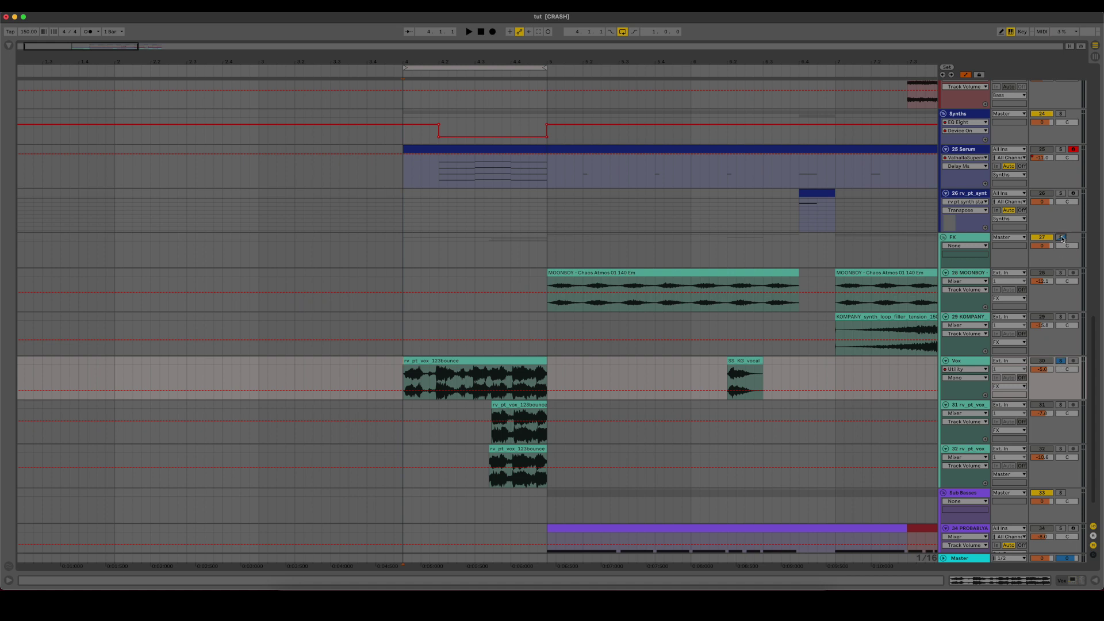
pyautogui.click(975, 239)
pyautogui.press('space')
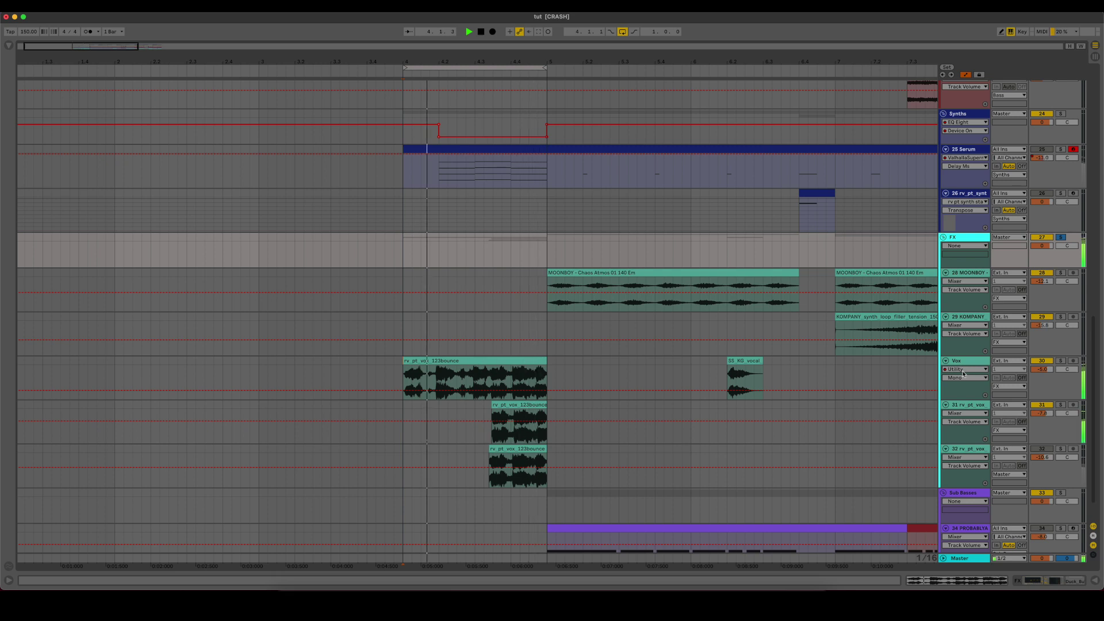
pyautogui.click(866, 378)
pyautogui.press('space')
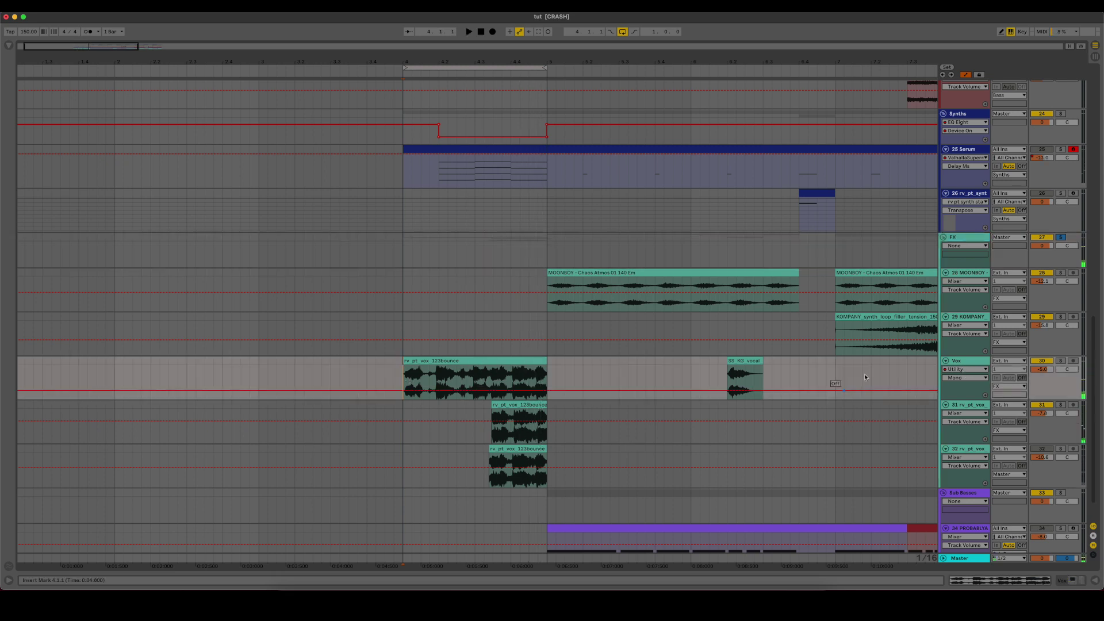
# Step: Solo only the Vox track, open its devices and show the Utility's Stereo Width automation
pyautogui.doubleClick(983, 362)
pyautogui.click(1060, 361)
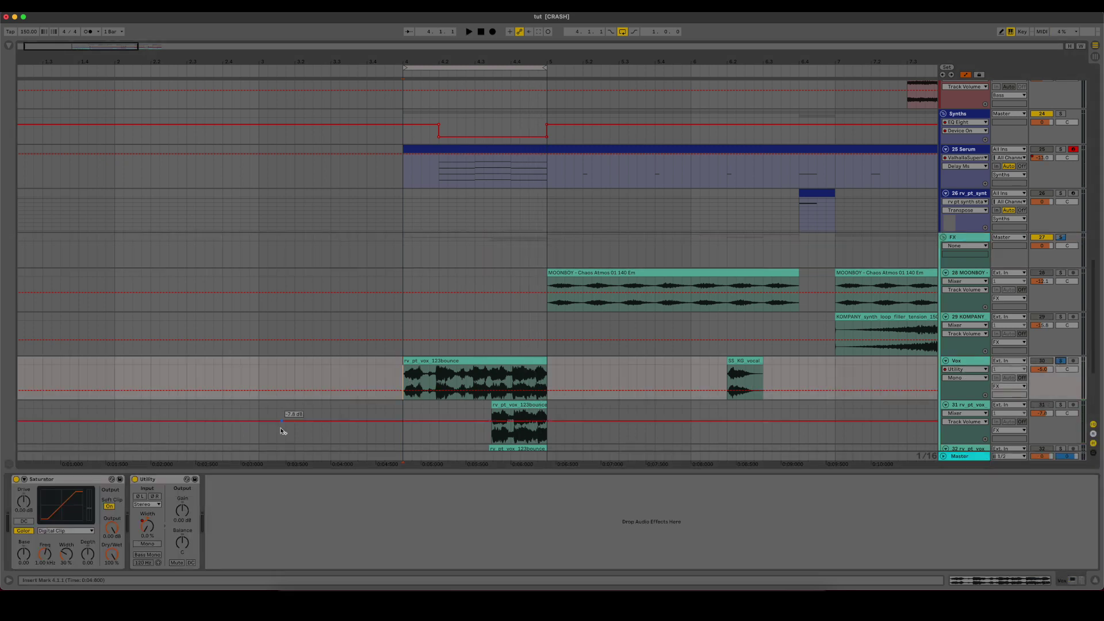
pyautogui.scroll(-2, 283, 432)
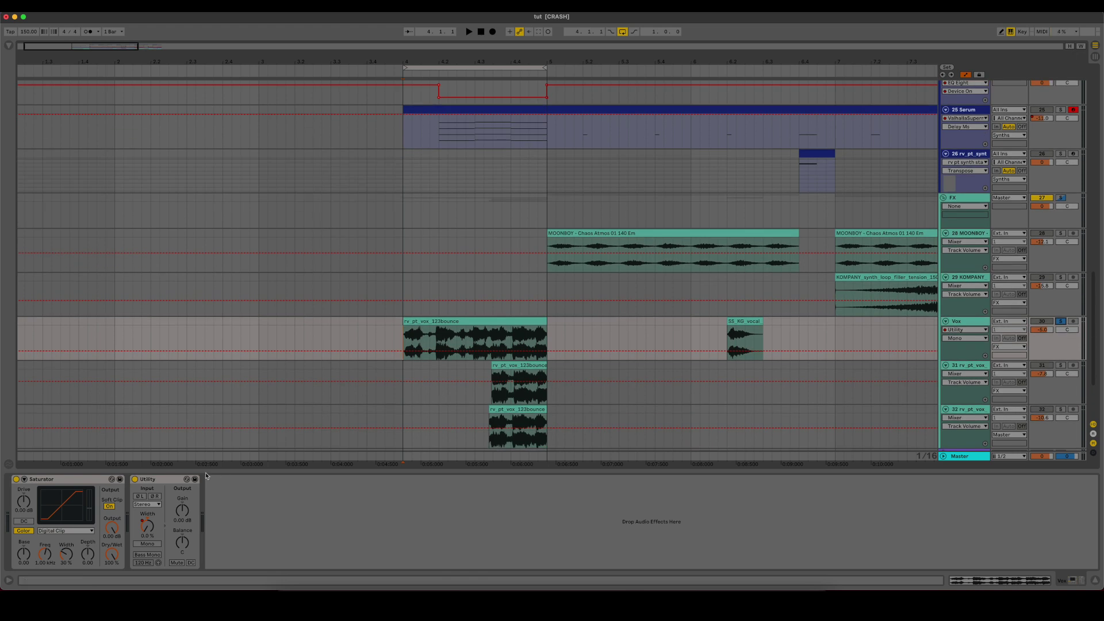
pyautogui.rightClick(151, 524)
pyautogui.click(418, 350)
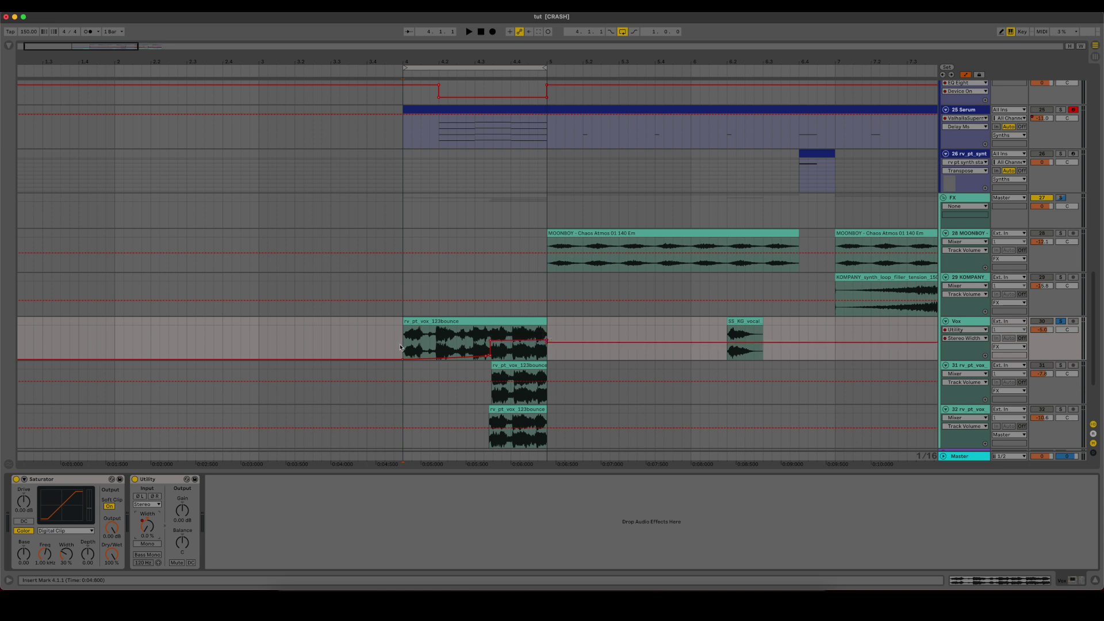
# Step: Play the looped vocal clip on the Vox track and highlight its opening part from 4.1.1 to 4.3.3
pyautogui.scroll(-3, 509, 364)
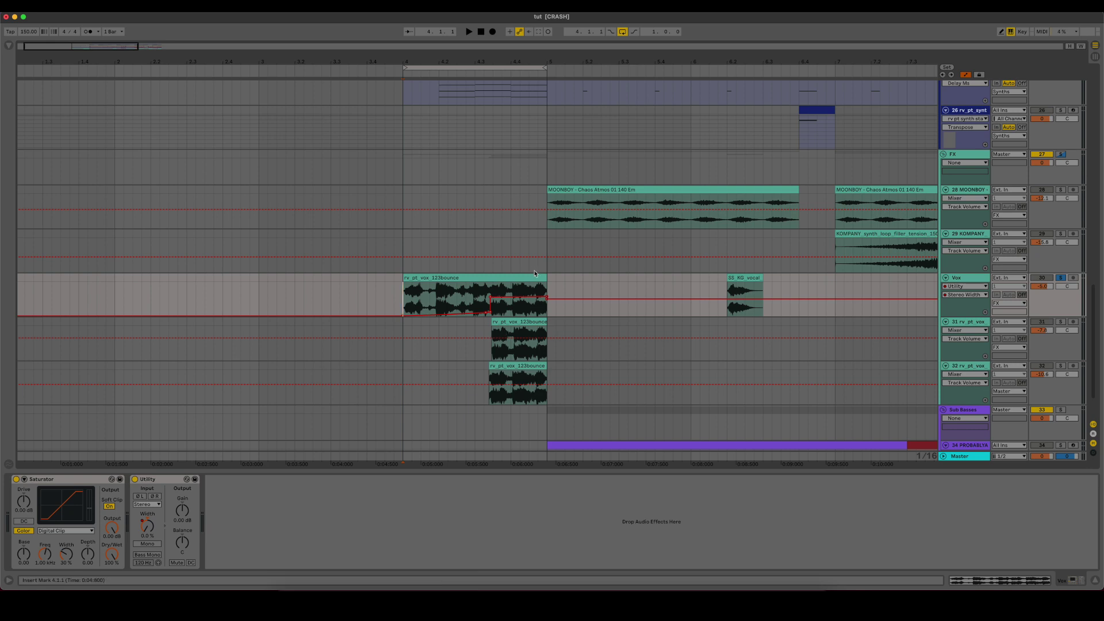
pyautogui.click(402, 298)
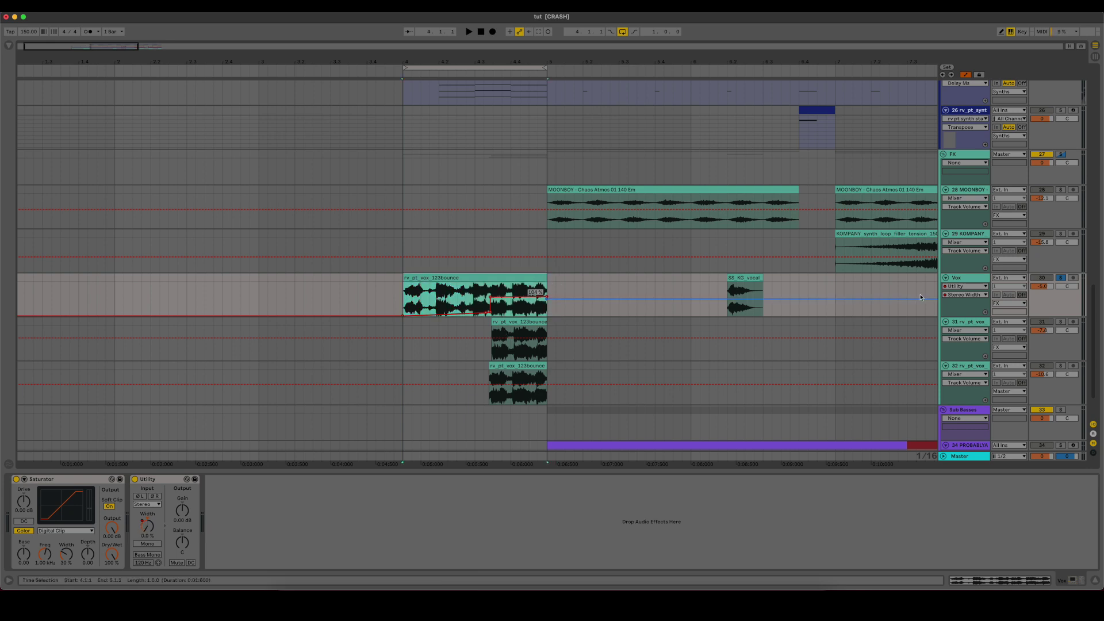
pyautogui.press('space')
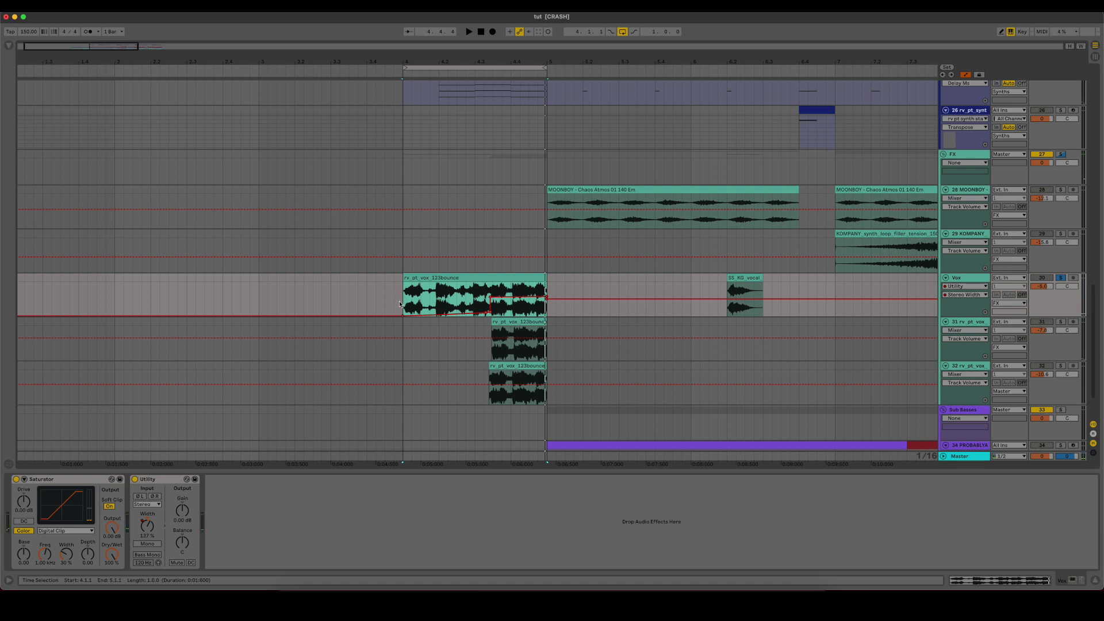
pyautogui.moveTo(403, 297); pyautogui.dragTo(493, 290)
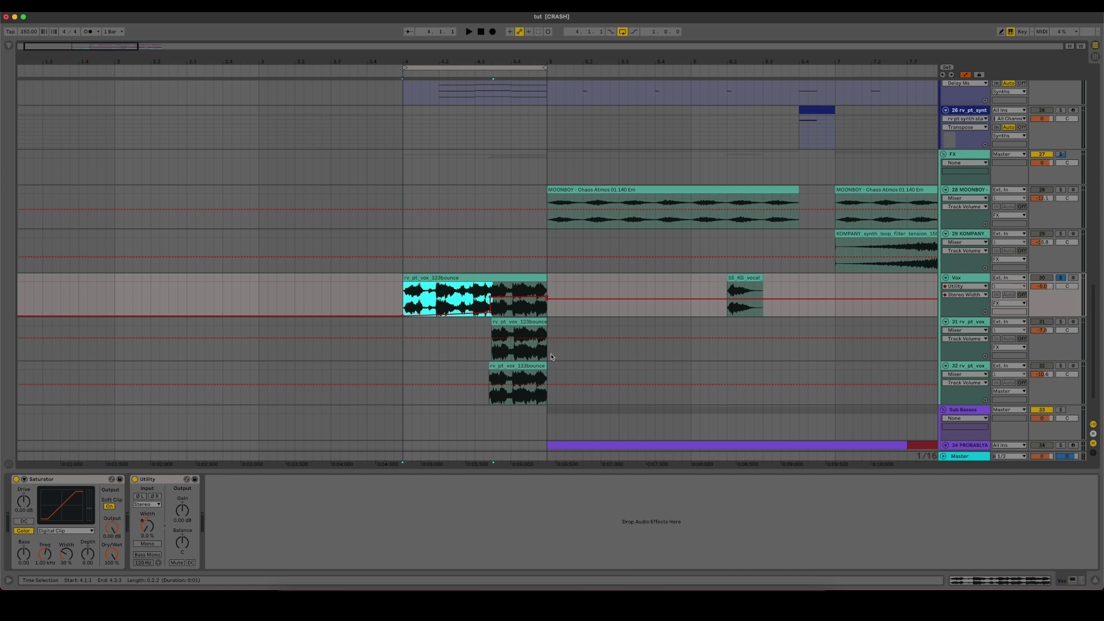
# Step: Solo vocal track 31 below Vox and play the loop to hear that layer alone
pyautogui.click(494, 357)
pyautogui.click(1061, 321)
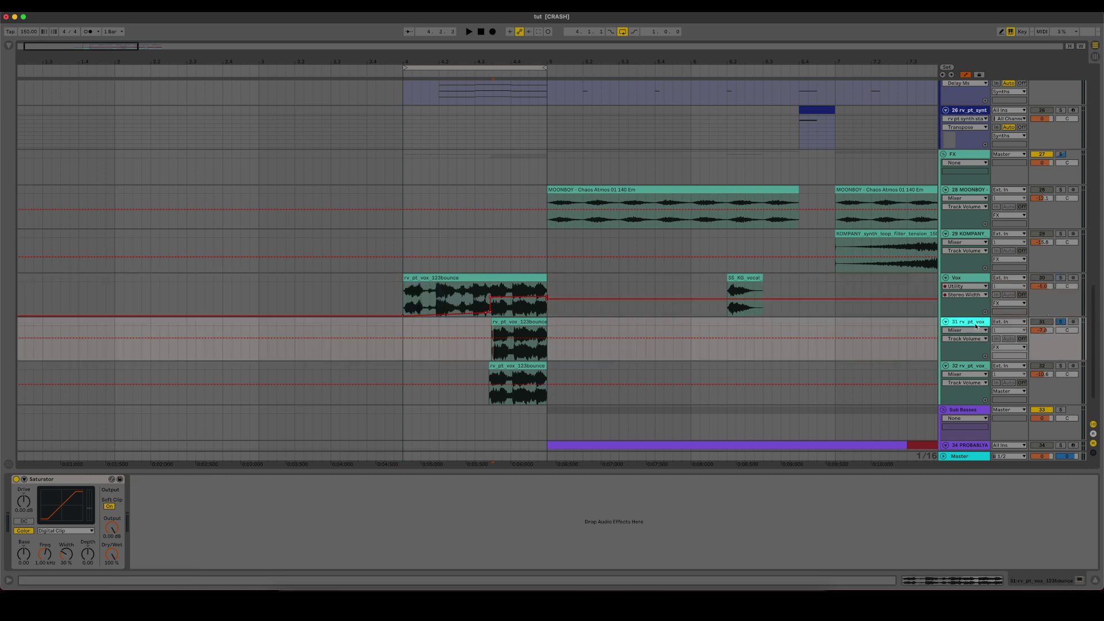
pyautogui.press('space')
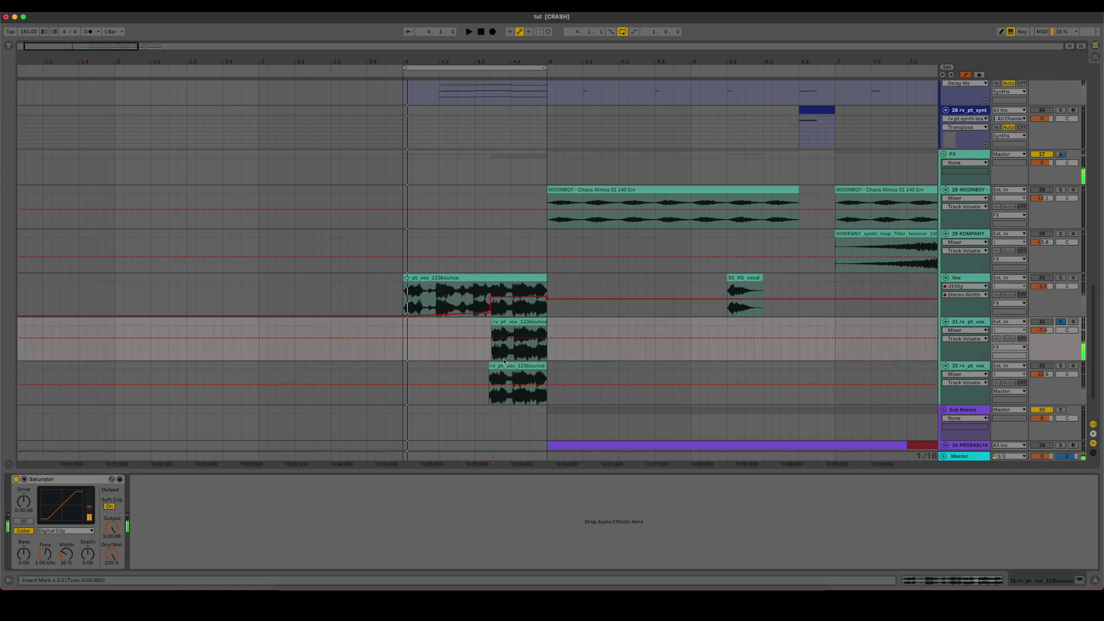
# Step: Open the vocal clip on track 31 and set its warp mode to Complex Pro
pyautogui.doubleClick(521, 323)
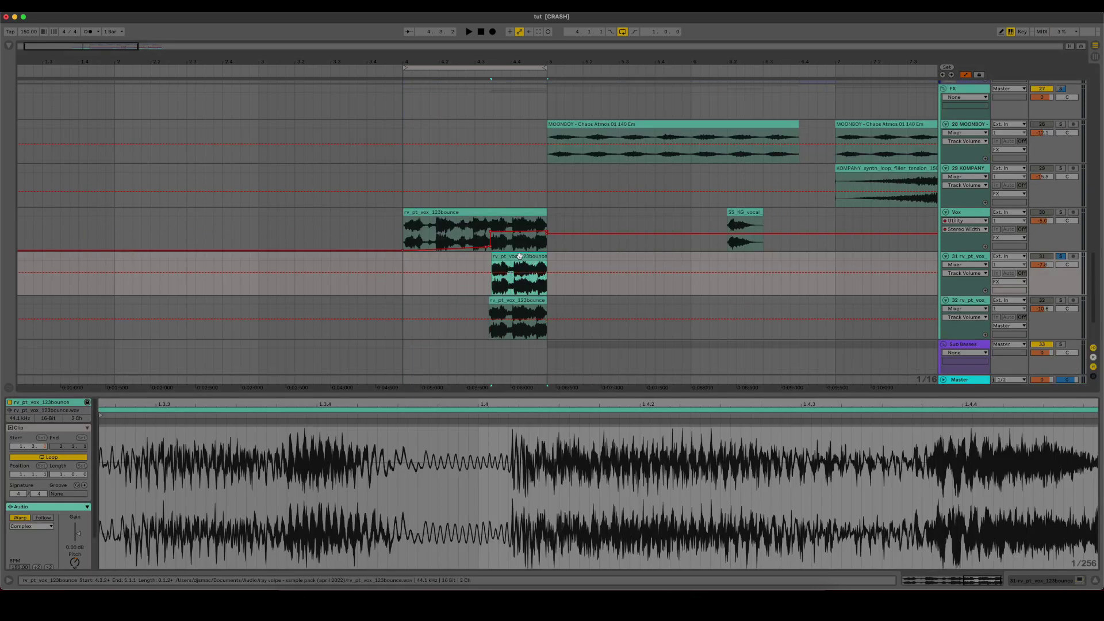
pyautogui.scroll(-1, 87, 525)
pyautogui.click(32, 494)
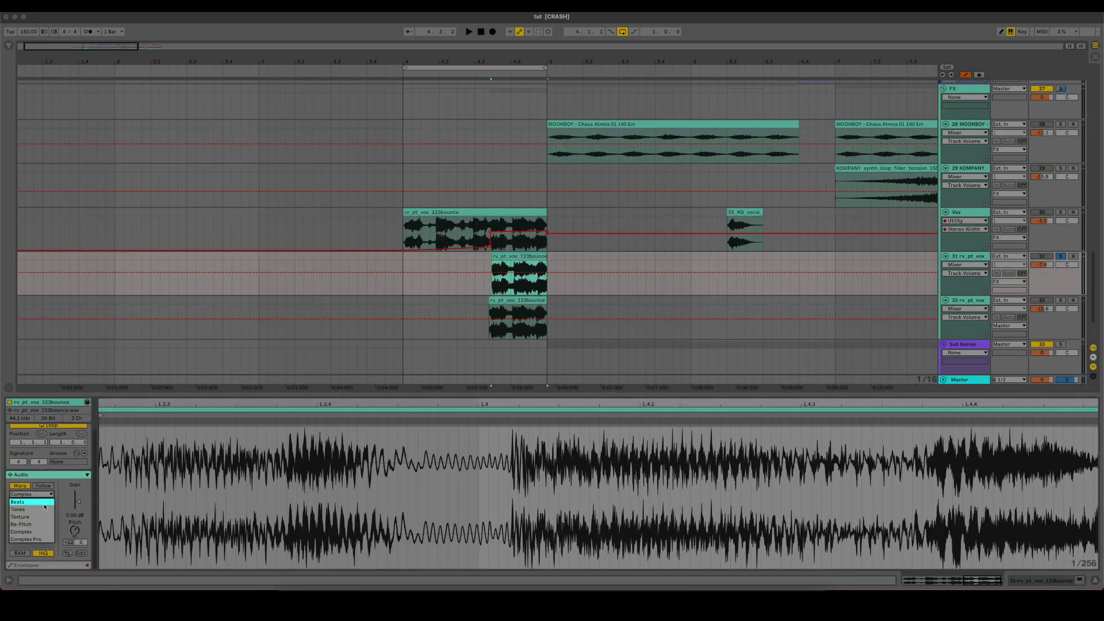
pyautogui.click(41, 540)
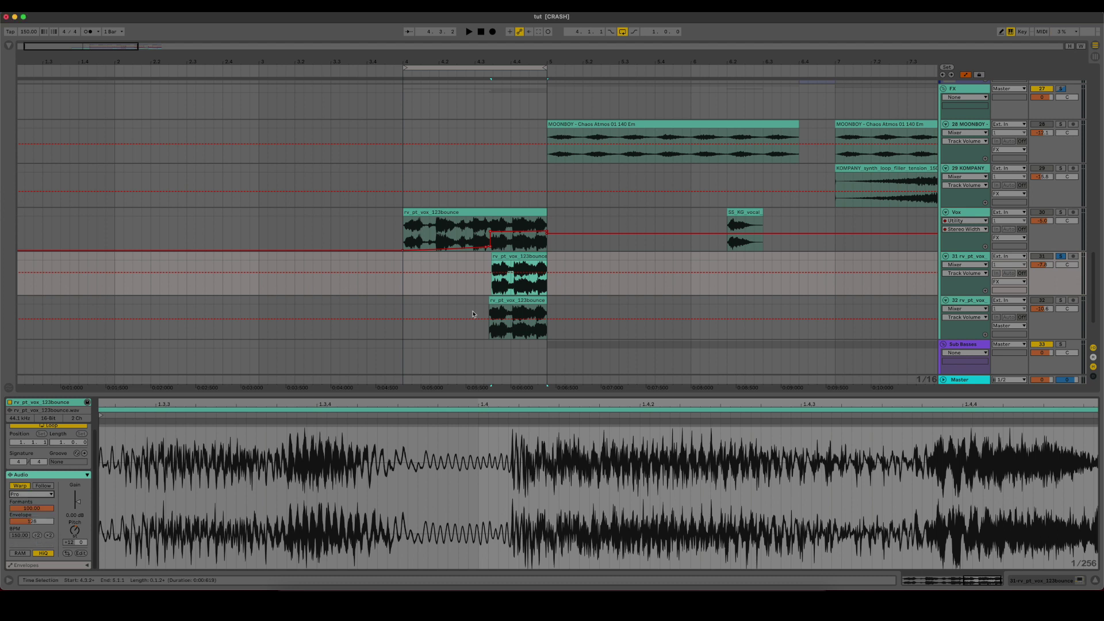
# Step: Add an EQ Eight after the Saturator on track 31 and cut about 8 dB around 780 Hz while playing the loop
pyautogui.press('space')
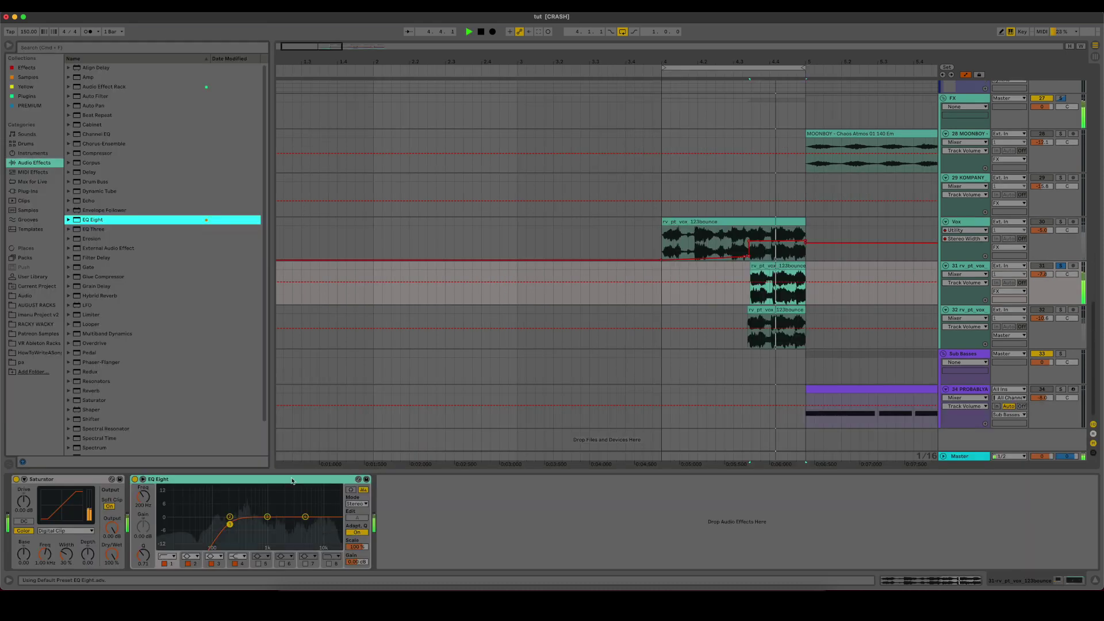
pyautogui.moveTo(254, 531); pyautogui.dragTo(262, 536)
pyautogui.press('space')
pyautogui.press('space')
pyautogui.press('space')
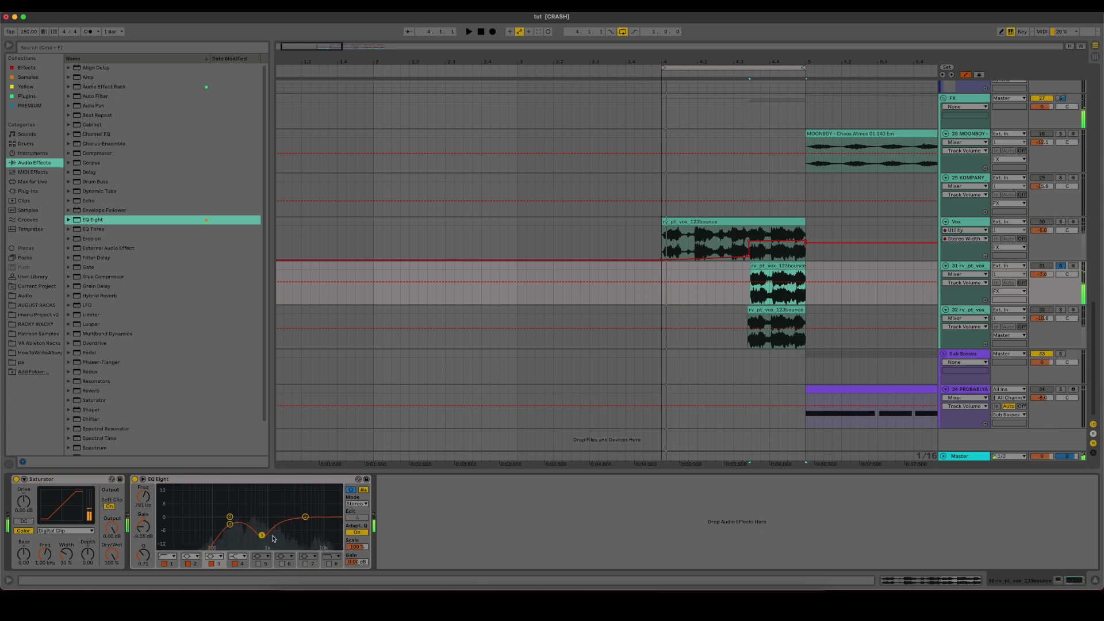
pyautogui.press('space')
pyautogui.click(1093, 579)
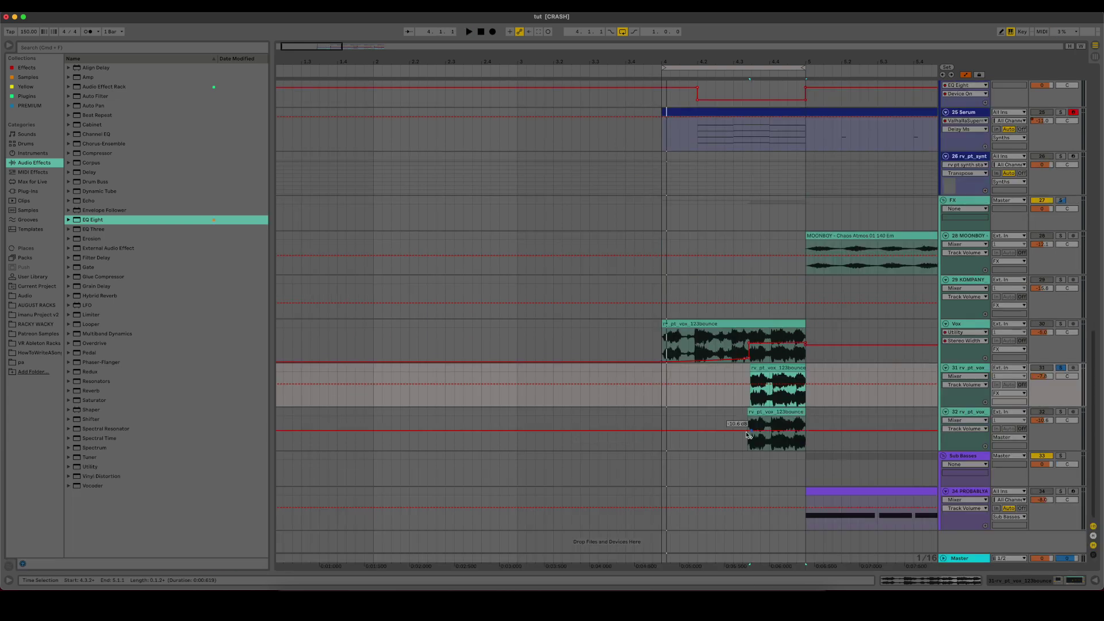
# Step: Solo vocal track 32, open its devices and play the looped bar to hear that layer alone
pyautogui.press('space')
pyautogui.hscroll(3, 751, 443)
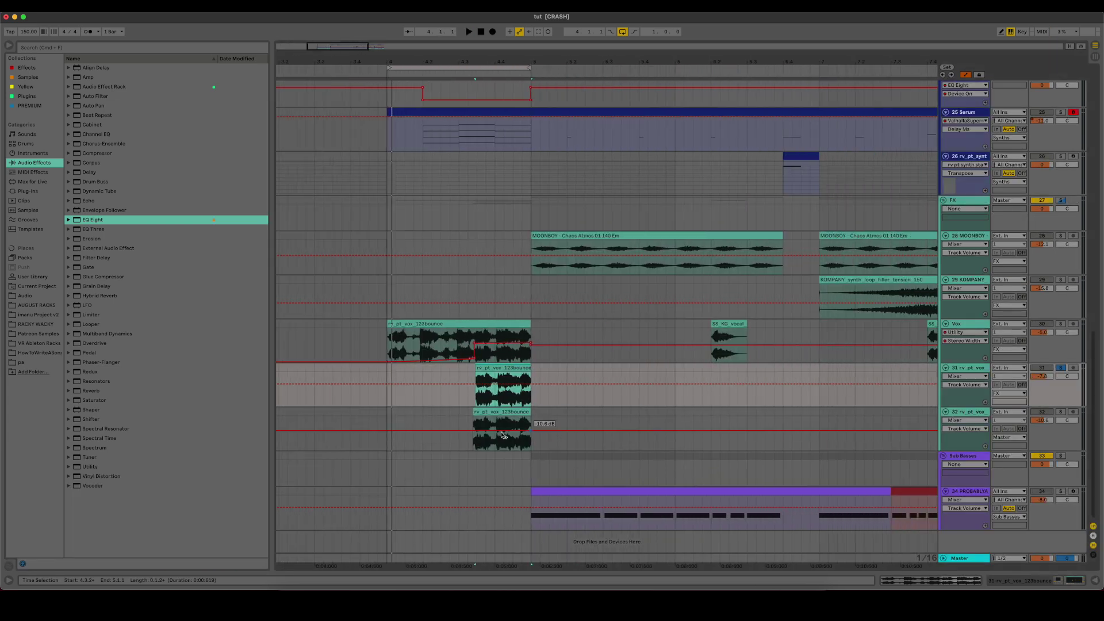
pyautogui.click(468, 442)
pyautogui.click(1060, 412)
pyautogui.press('space')
pyautogui.doubleClick(970, 411)
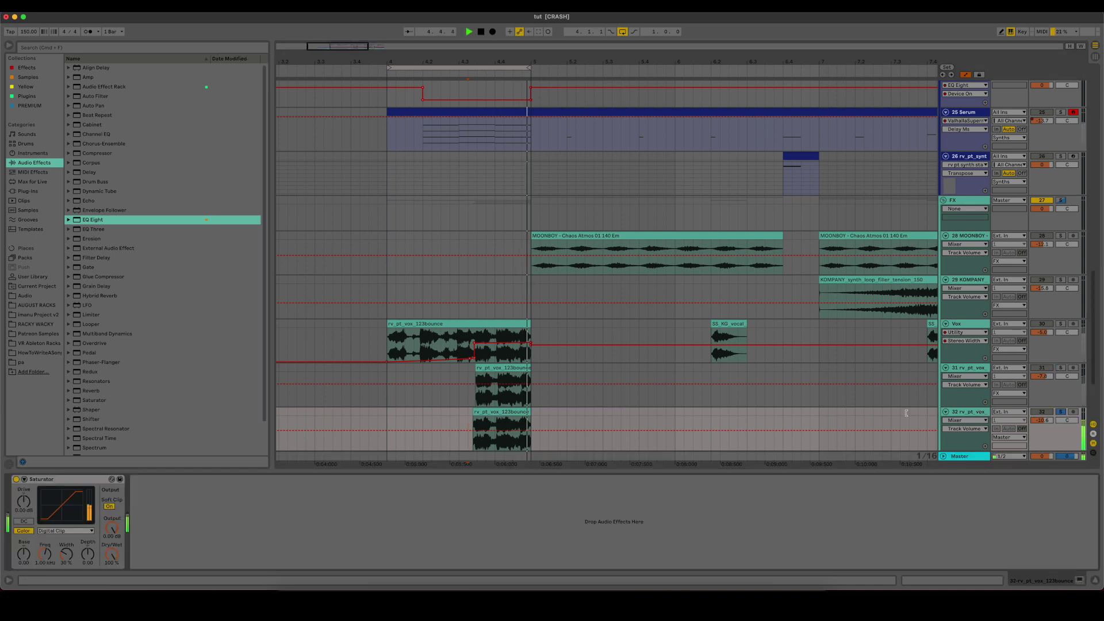
pyautogui.press('space')
pyautogui.scroll(-5, 536, 437)
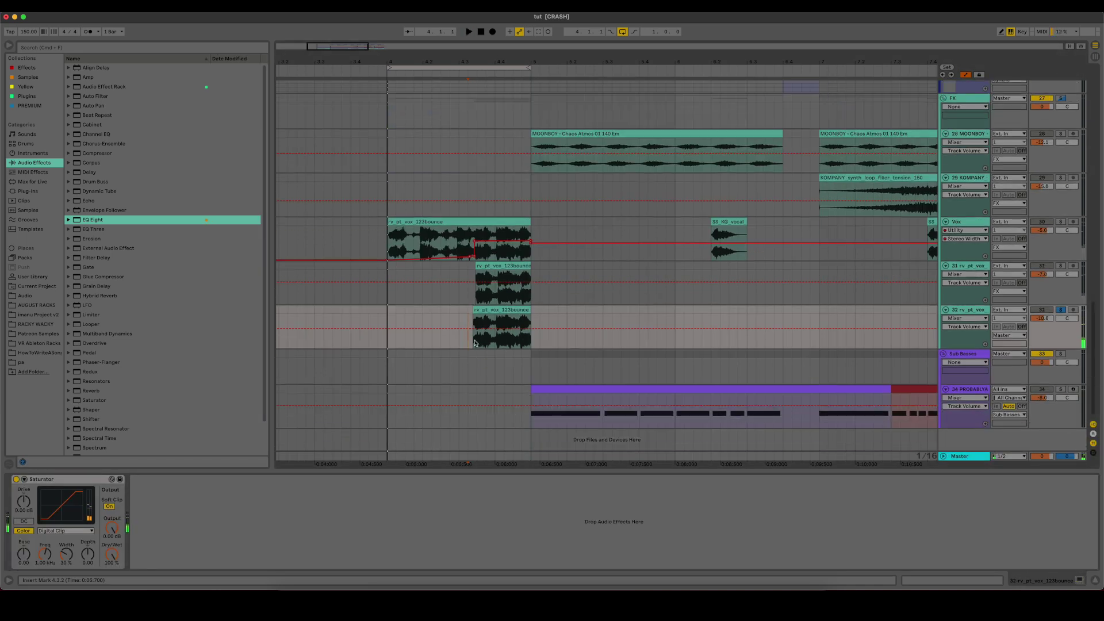
# Step: Select the span from 4.3.1 to 5.1.1 on track 32 and examine the vocal clip's start up close
pyautogui.moveTo(466, 344); pyautogui.dragTo(531, 313)
pyautogui.press('+')
pyautogui.press('+')
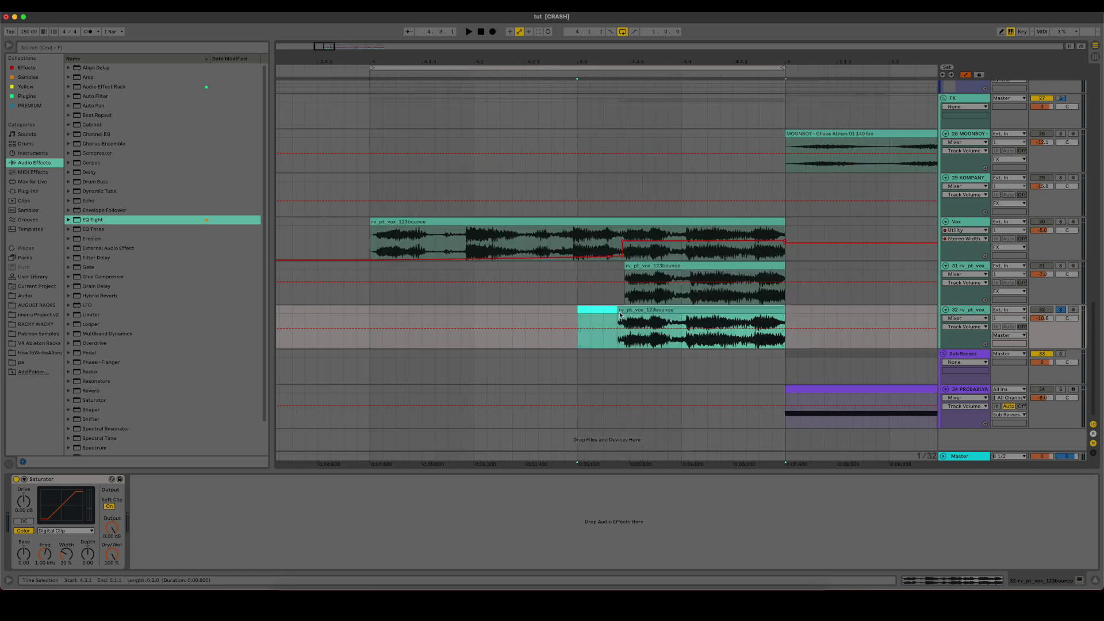
pyautogui.moveTo(327, 45); pyautogui.dragTo(351, 14)
pyautogui.click(1095, 582)
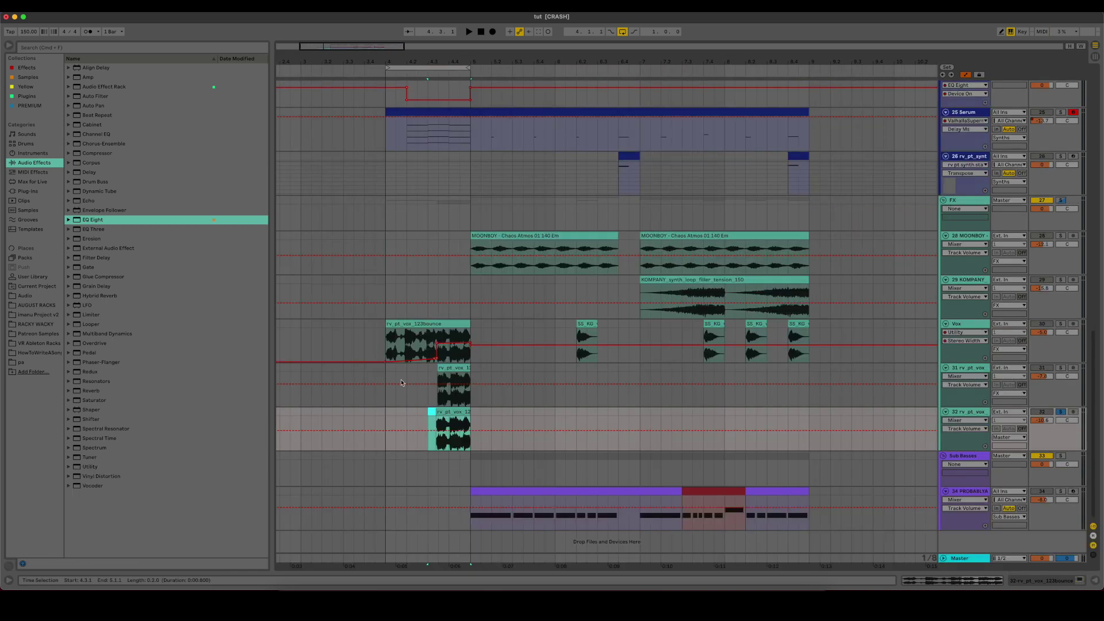
# Step: Solo the 25 Serum synth track, play its chords in the loop and inspect the Serum plug-in's oscillator settings
pyautogui.scroll(10, 380, 391)
pyautogui.click(394, 499)
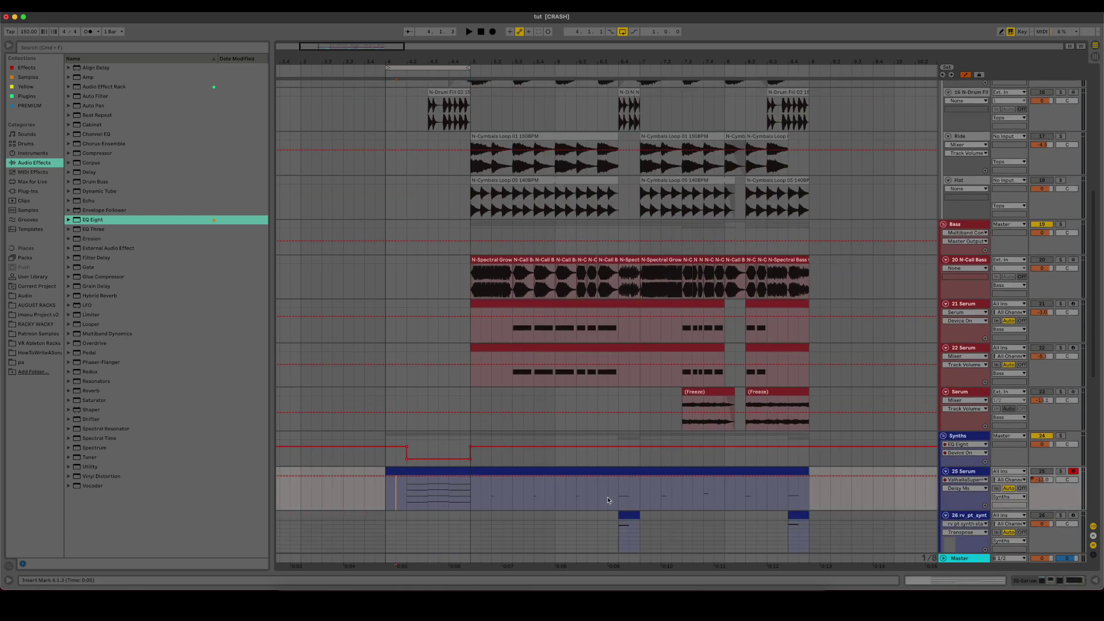
pyautogui.doubleClick(964, 471)
pyautogui.click(408, 398)
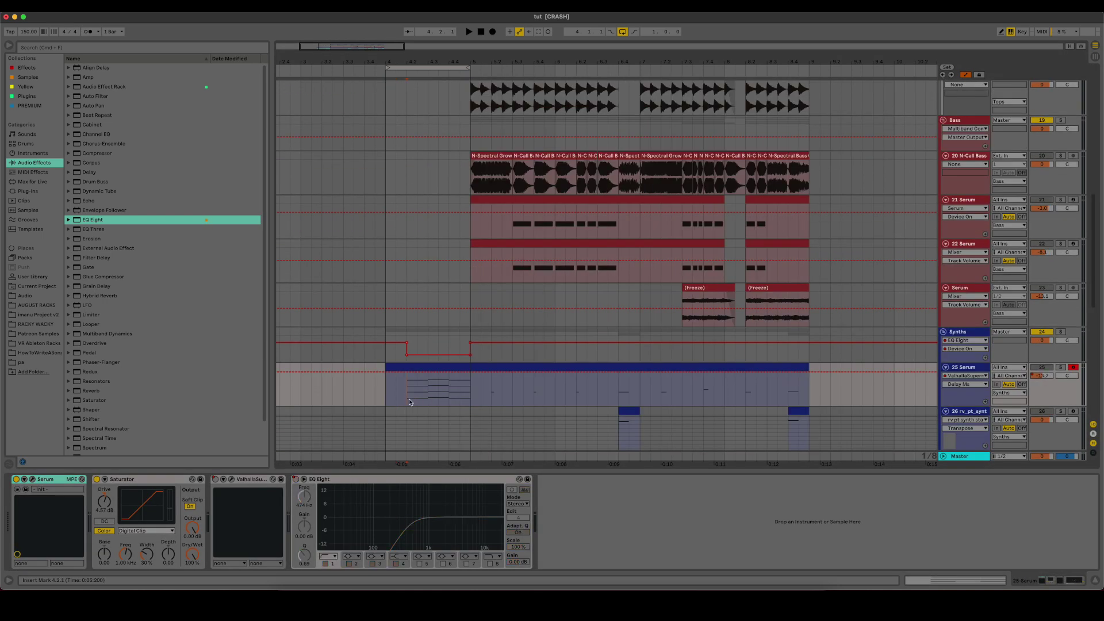
pyautogui.press('space')
pyautogui.click(1060, 367)
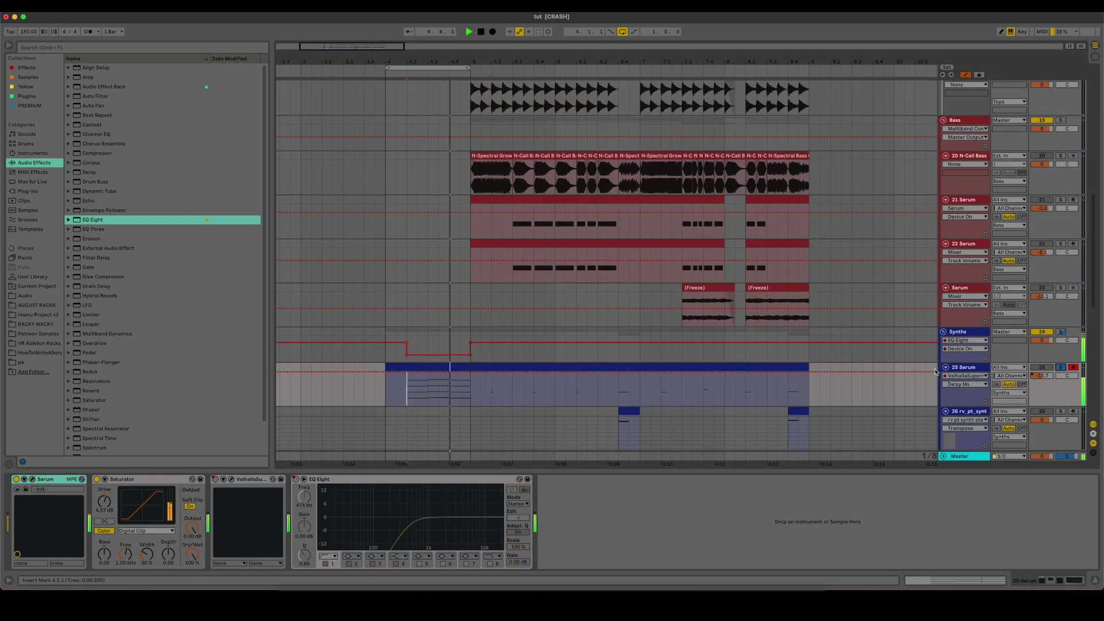
pyautogui.click(32, 479)
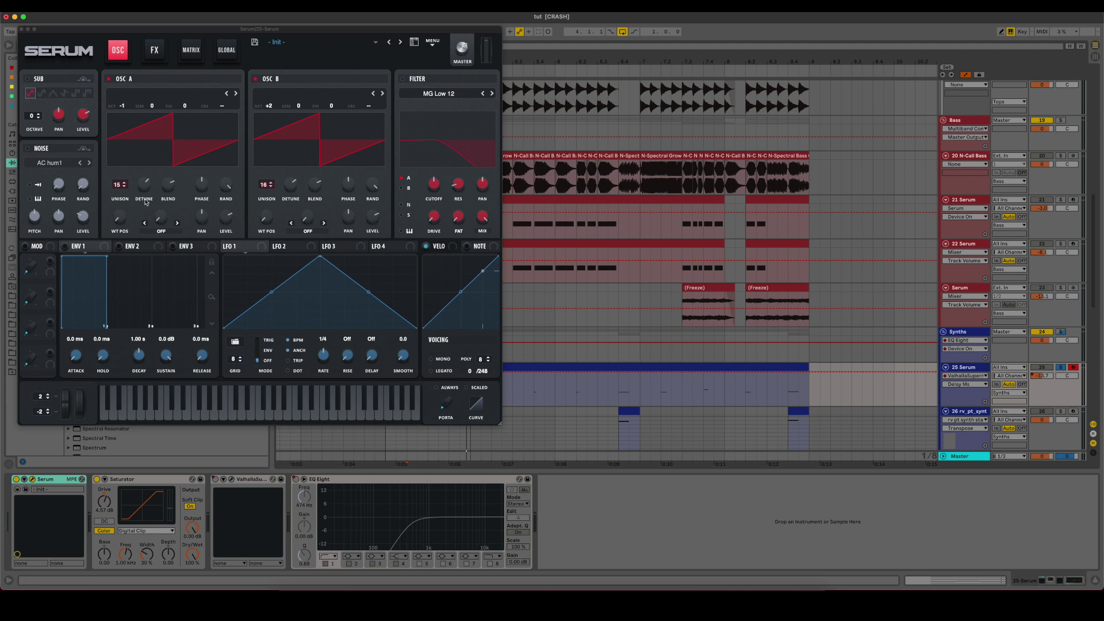
pyautogui.click(21, 29)
# Step: Solo the N-Drum Fill track in the Tops group and play the fill leading into the drop
pyautogui.scroll(10, 464, 394)
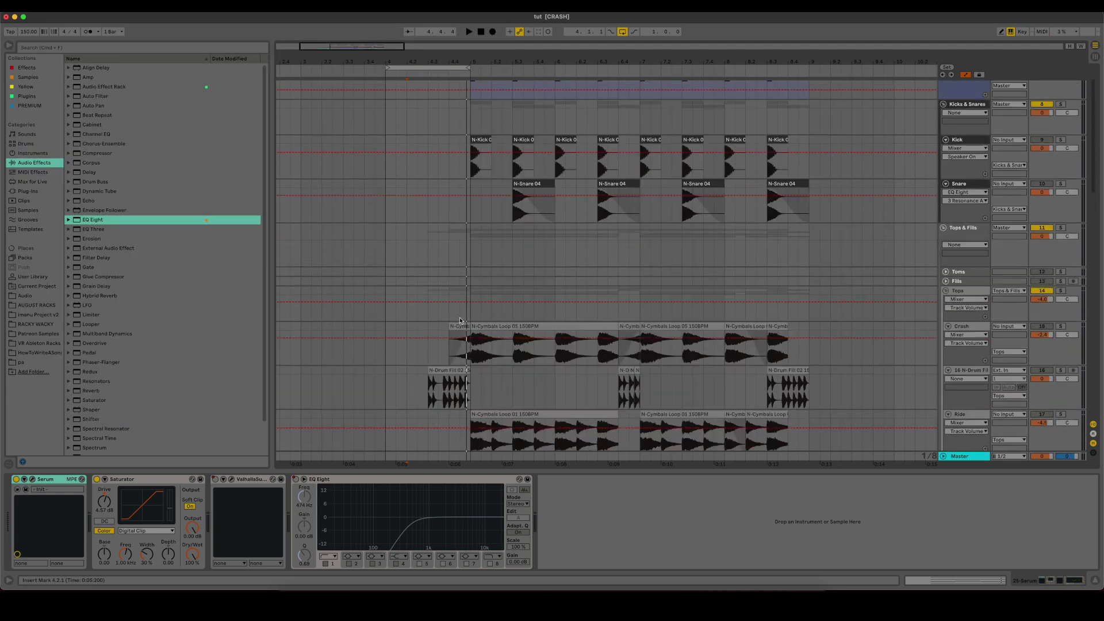
pyautogui.click(429, 410)
pyautogui.press('s')
pyautogui.press('space')
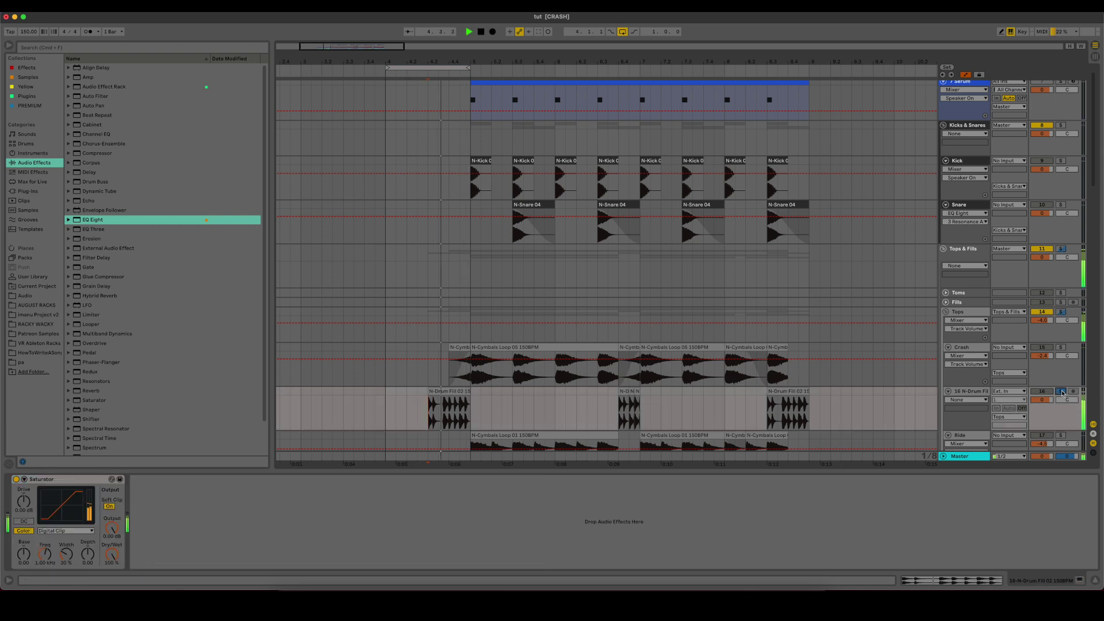
# Step: Stop playback, extend the loop from 4.1.1 to five bars across the whole drop, and hide the browser and device view
pyautogui.press('space')
pyautogui.press('super+alt+l')
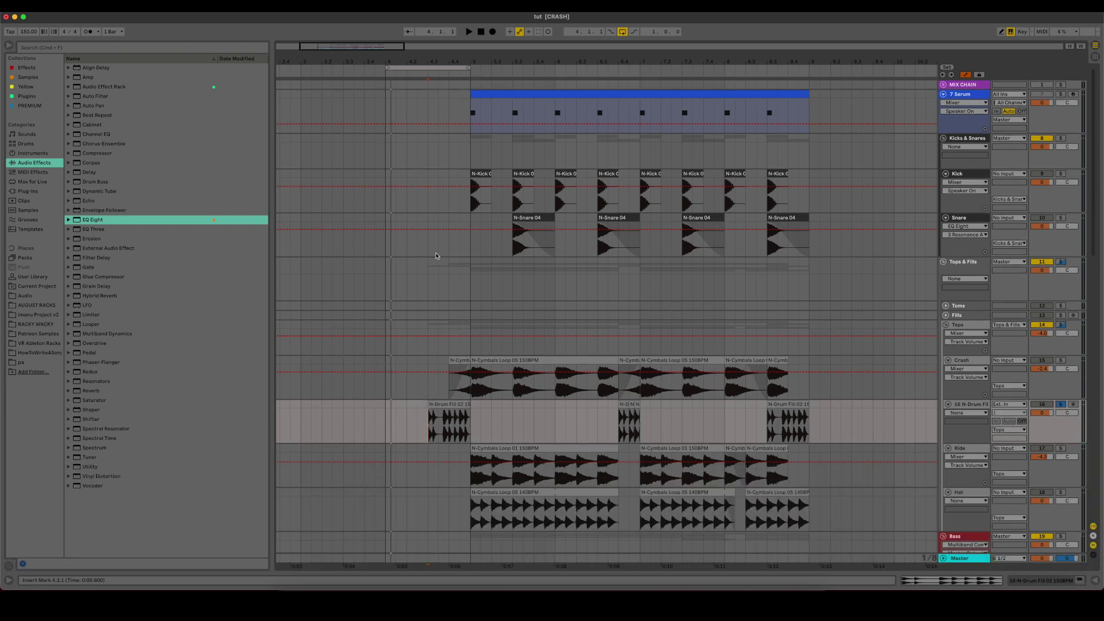
pyautogui.moveTo(469, 67); pyautogui.dragTo(807, 69)
pyautogui.press('Up')
pyautogui.scroll(-3, 1078, 282)
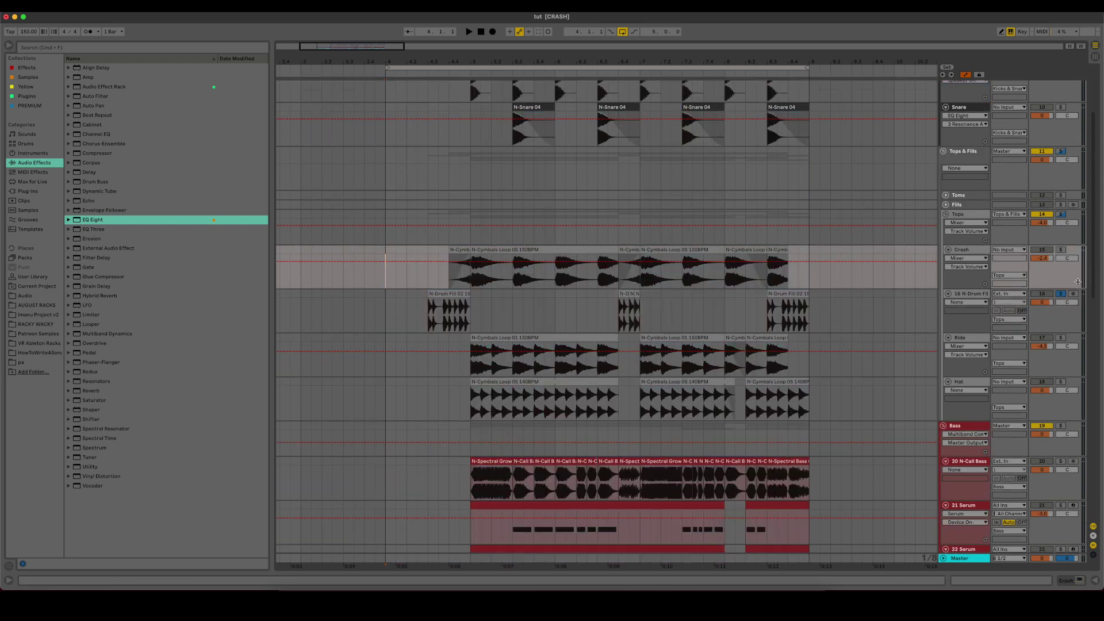
pyautogui.press('super+alt+b')
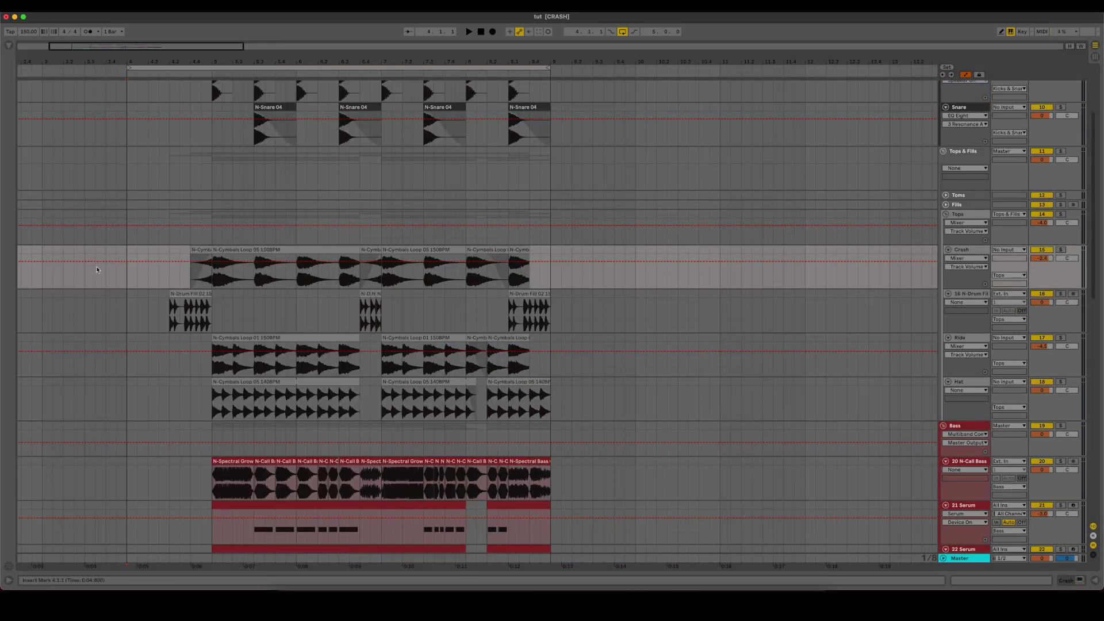
# Step: Play the full drop with no track soloed, switch looping off and stop playback after the section ends
pyautogui.press('space')
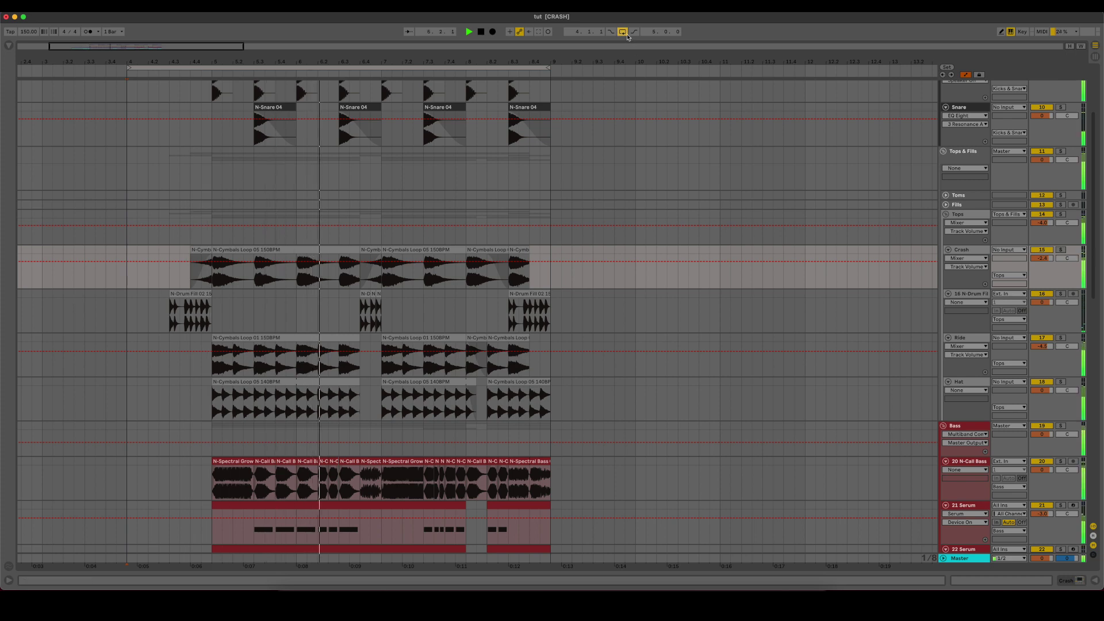
pyautogui.click(627, 35)
pyautogui.scroll(-7, 713, 371)
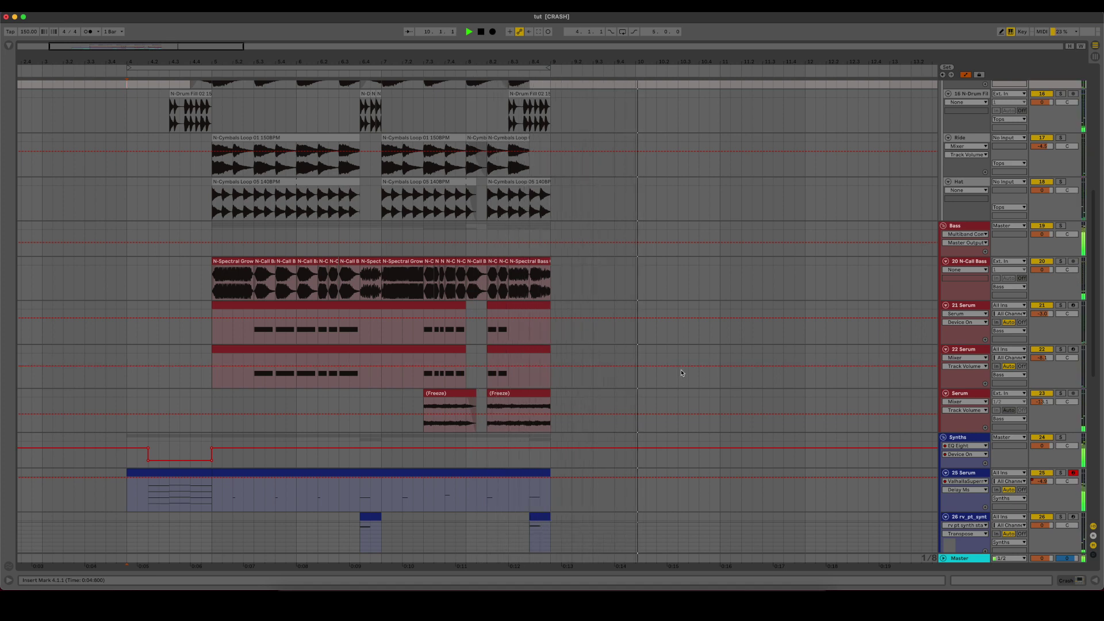
pyautogui.press('space')
pyautogui.click(84, 423)
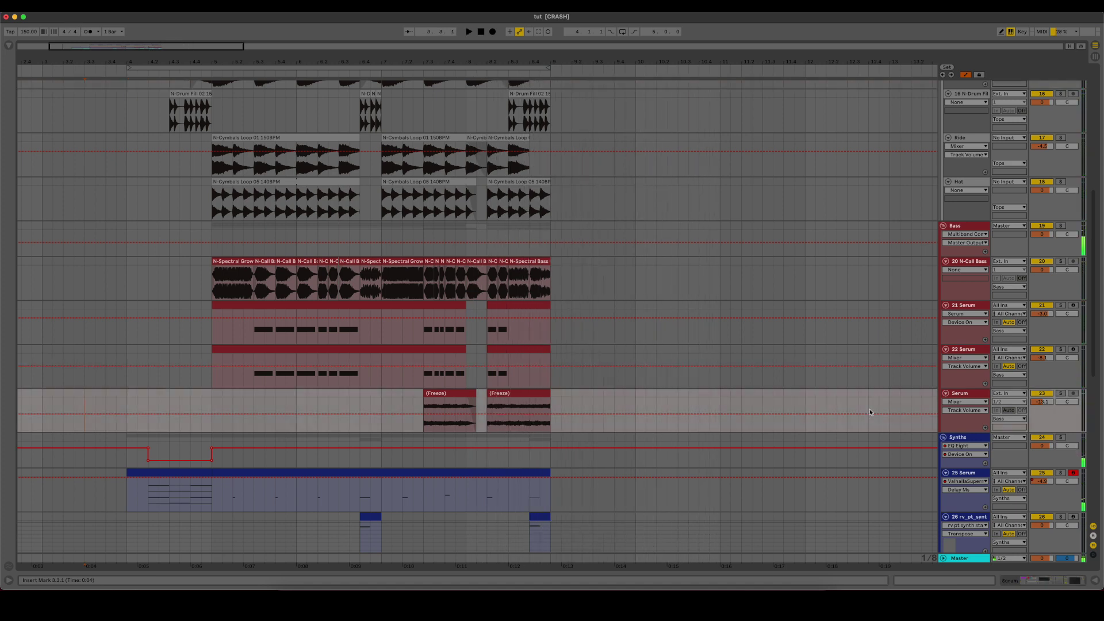
# Step: Solo the 7 Serum track and examine the device chains of the Kicks & Snares and Tops & Fills groups
pyautogui.scroll(10, 716, 400)
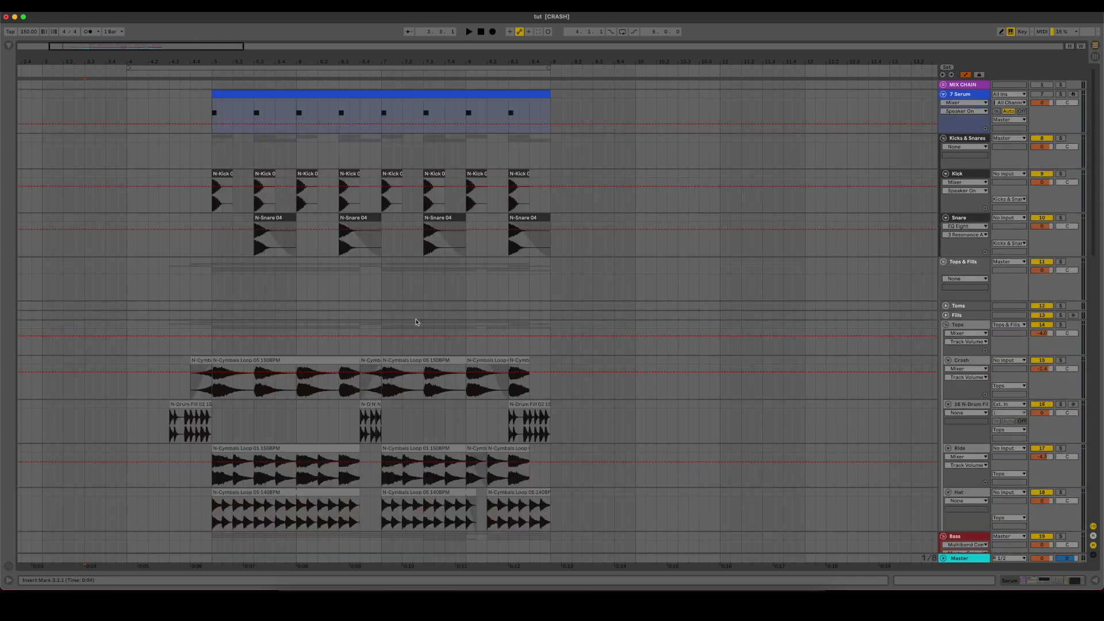
pyautogui.moveTo(210, 106); pyautogui.dragTo(550, 110)
pyautogui.click(303, 153)
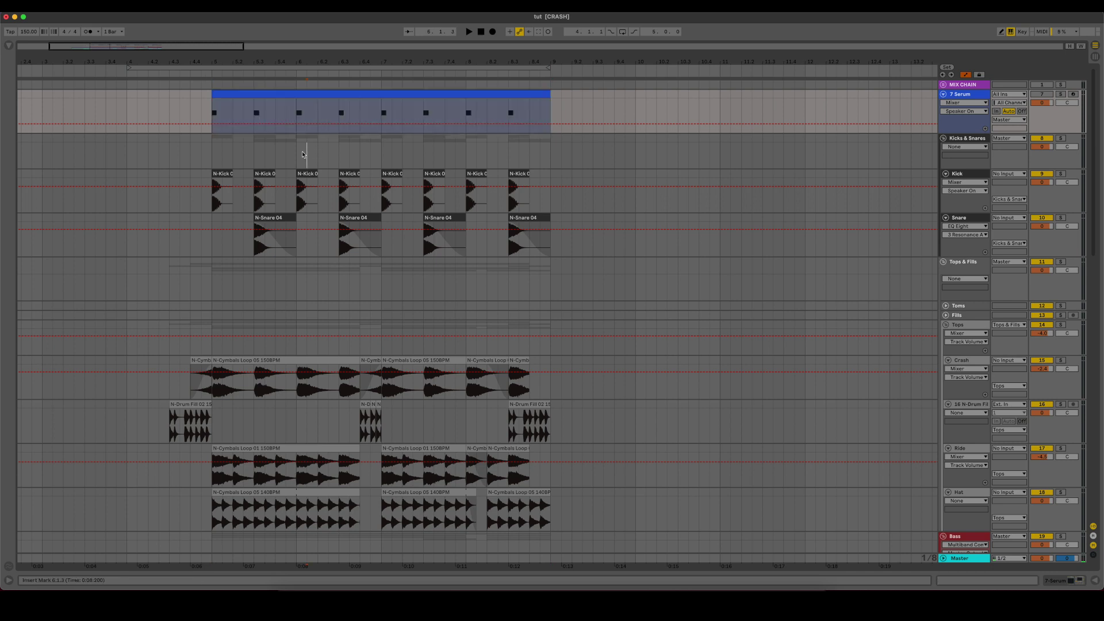
pyautogui.doubleClick(972, 138)
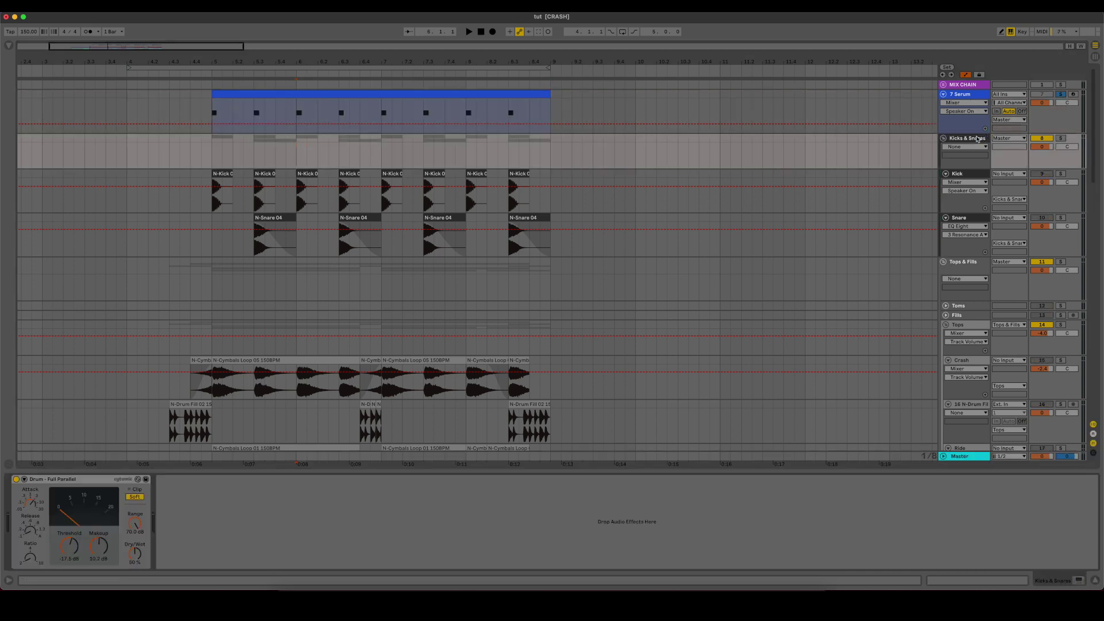
pyautogui.click(980, 265)
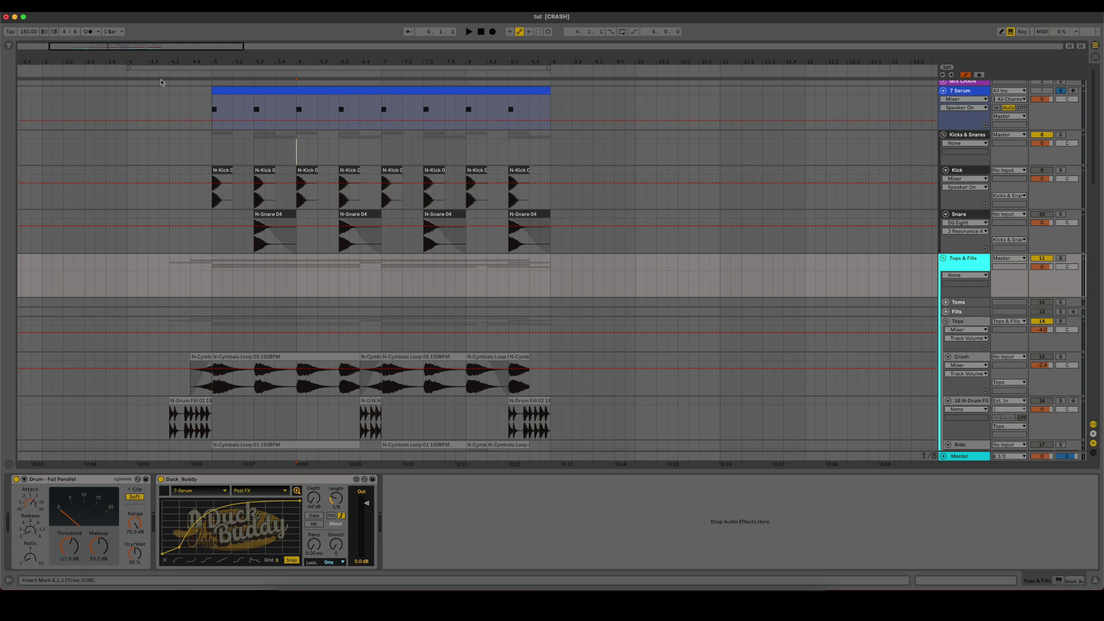
# Step: Inspect the devices on the 7 Serum and Kick tracks, and return to the Kicks & Snares group's compressor
pyautogui.click(213, 117)
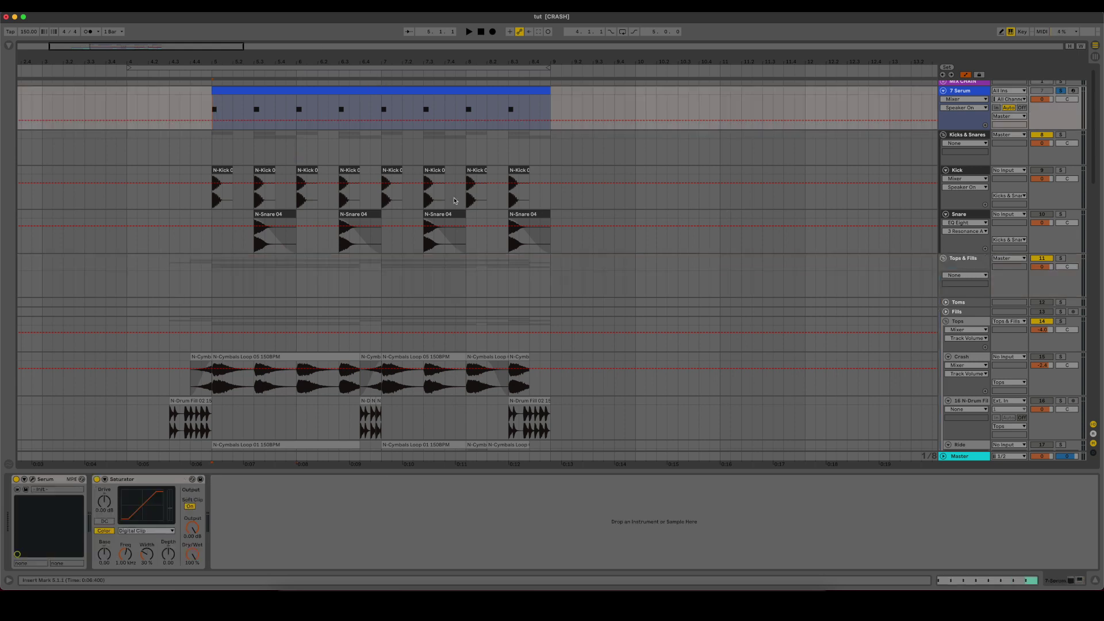
pyautogui.scroll(1, 535, 223)
pyautogui.click(214, 193)
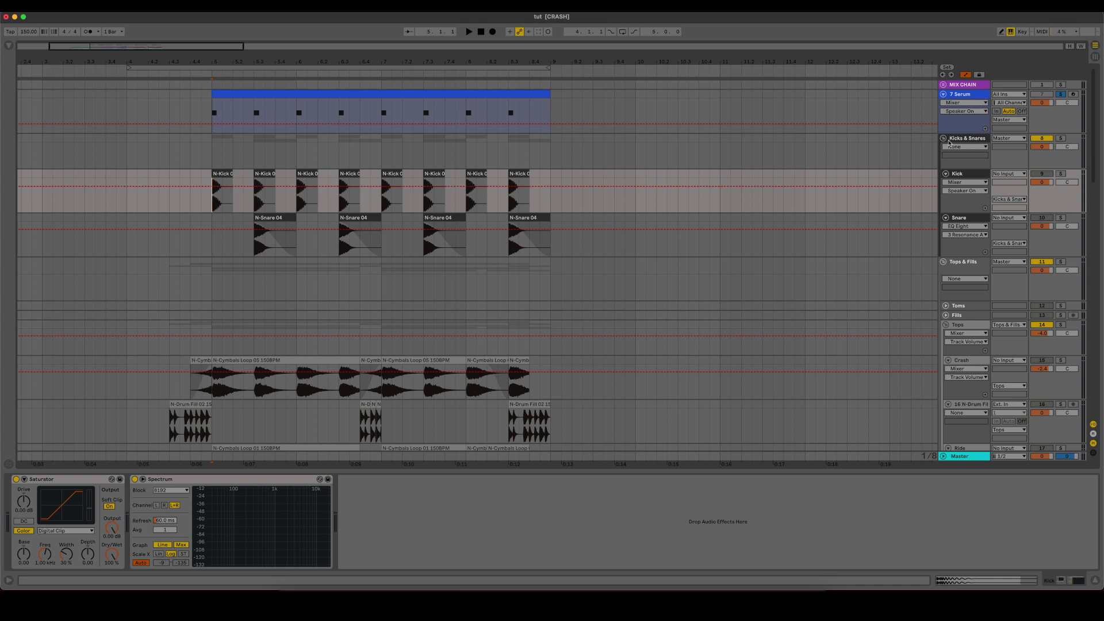
pyautogui.press('Up')
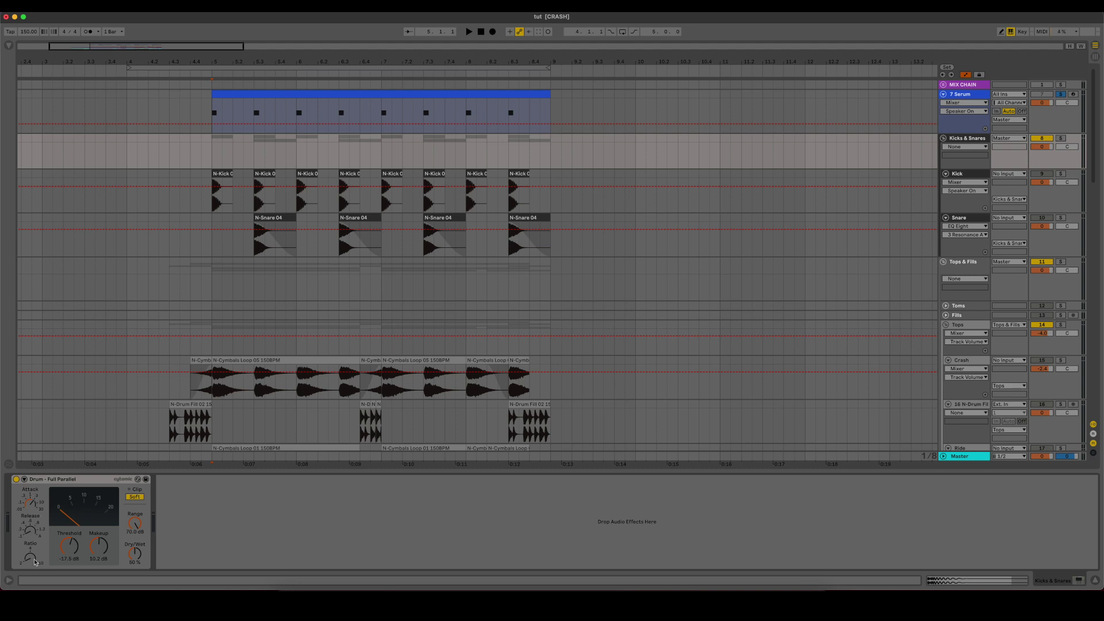
# Step: Solo the Kick track and play its first hits from 5.1.1 to hear the kick alone
pyautogui.click(1084, 174)
pyautogui.click(1061, 173)
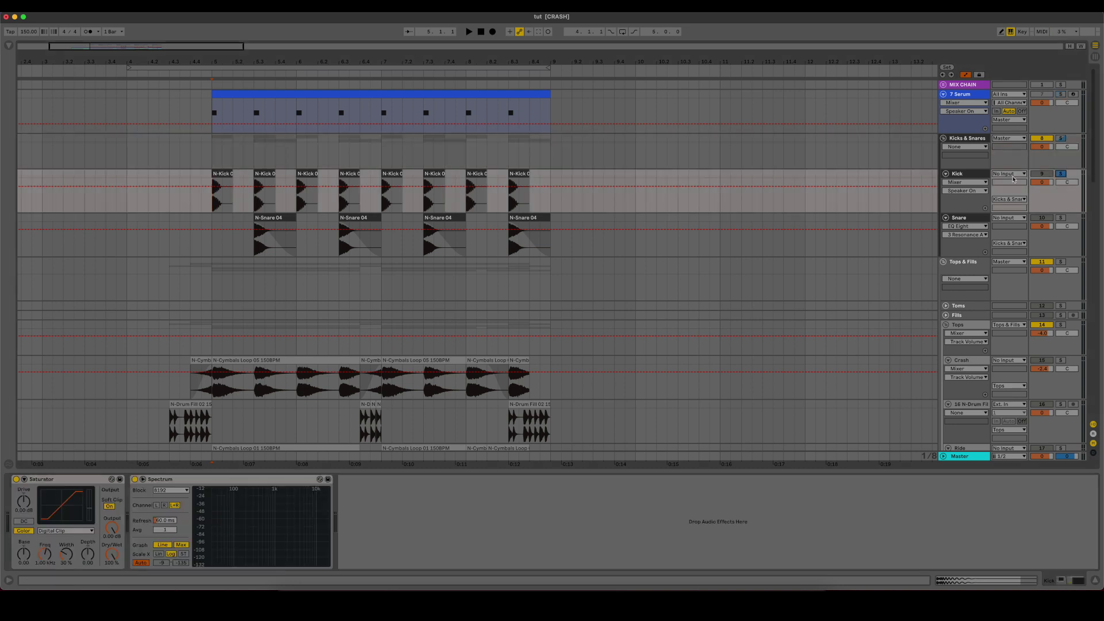
pyautogui.press('space')
pyautogui.press('space')
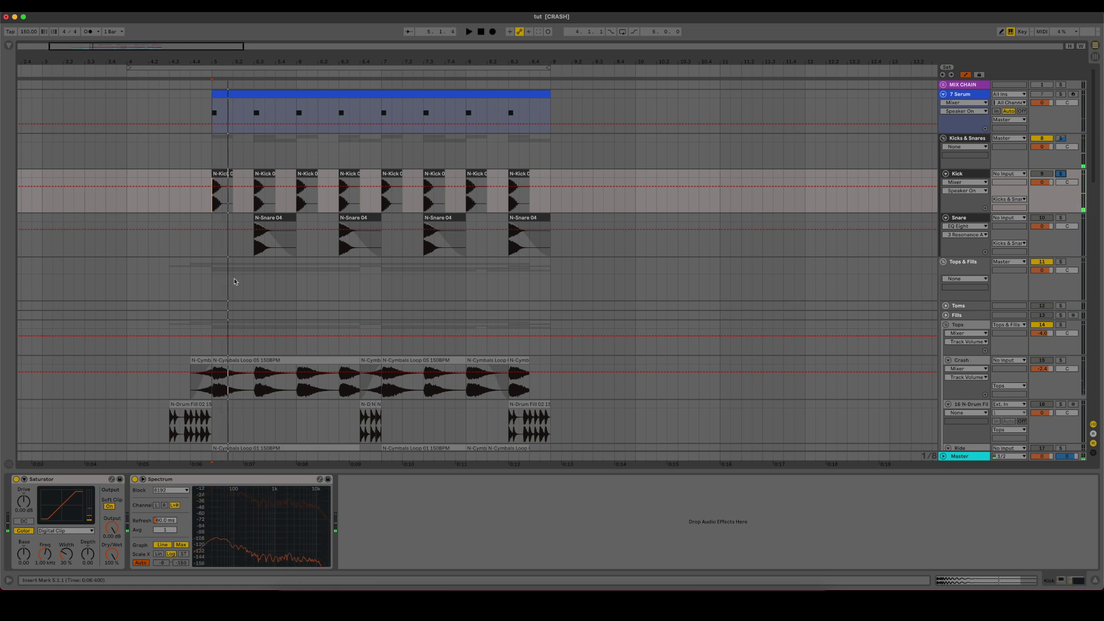
pyautogui.press('space')
# Step: Solo the Snare track and play its first hit with the EQ Eight bypassed and re-enabled to compare the sound
pyautogui.click(274, 248)
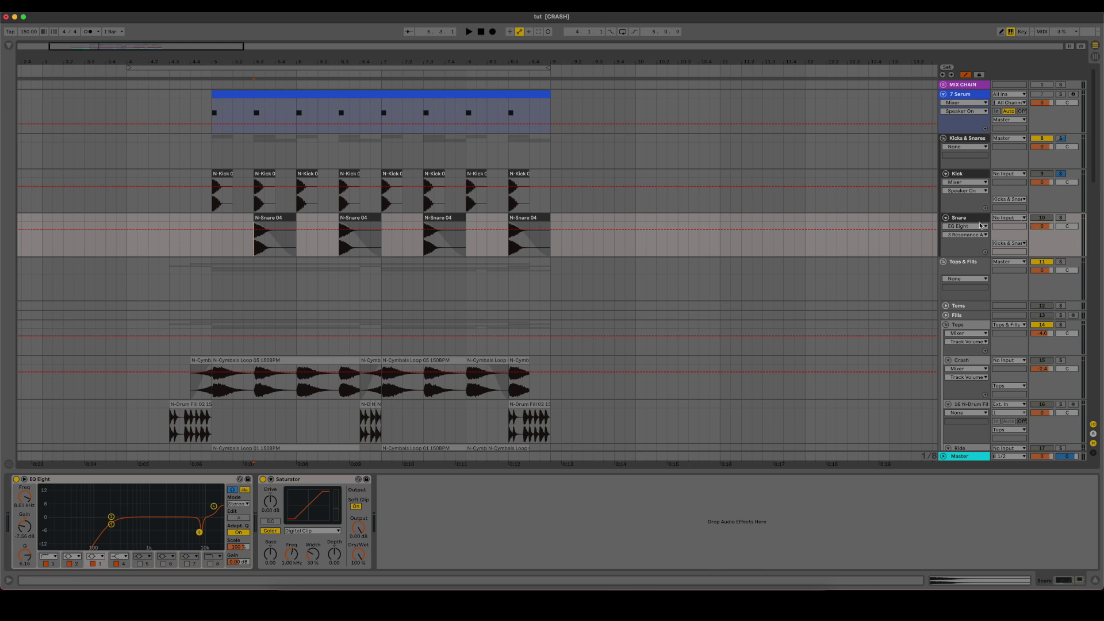
pyautogui.click(1064, 219)
pyautogui.press('space')
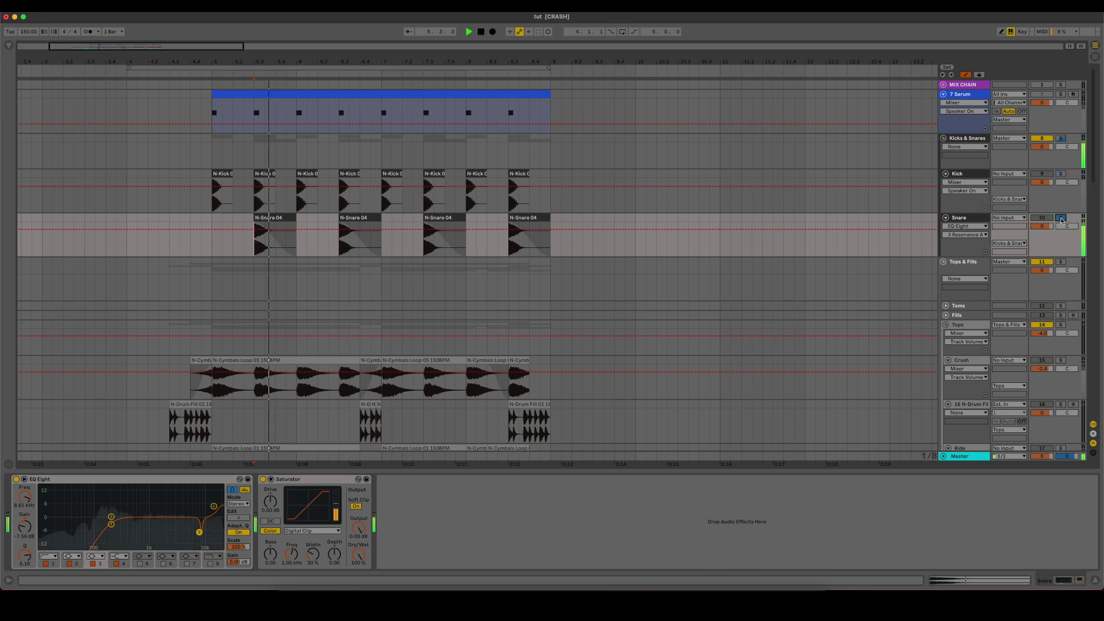
pyautogui.click(15, 479)
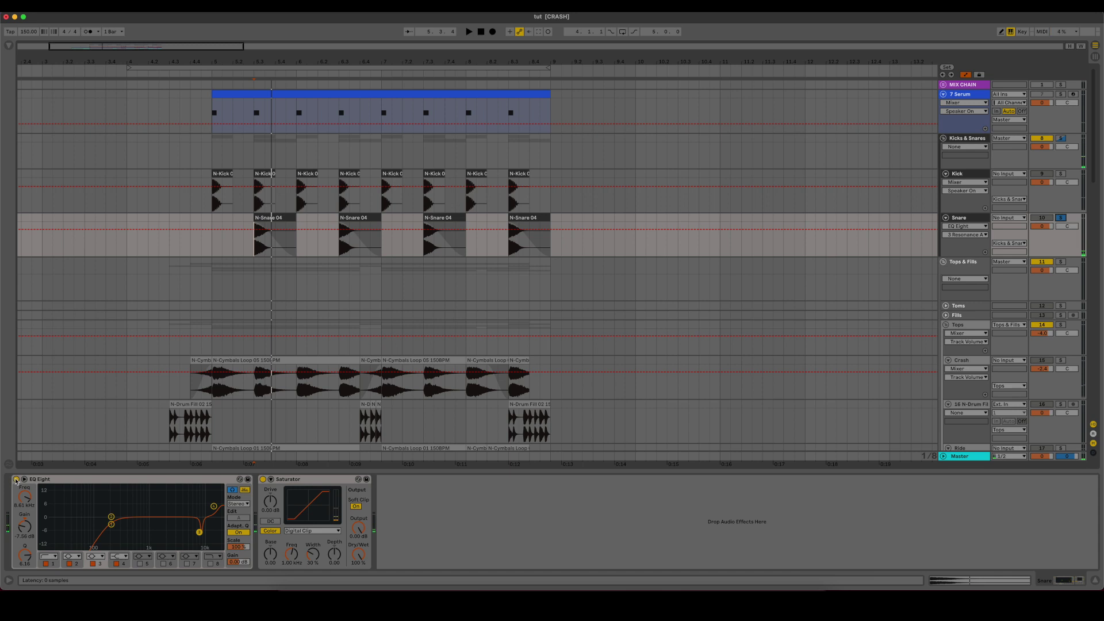
pyautogui.click(16, 480)
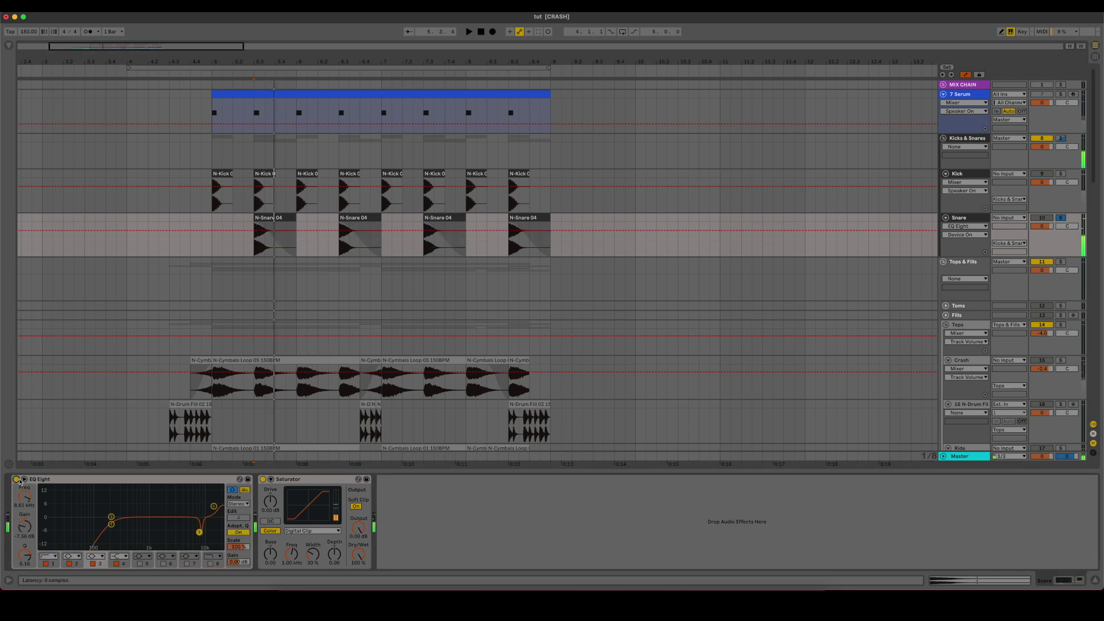
pyautogui.press('space')
pyautogui.press('space')
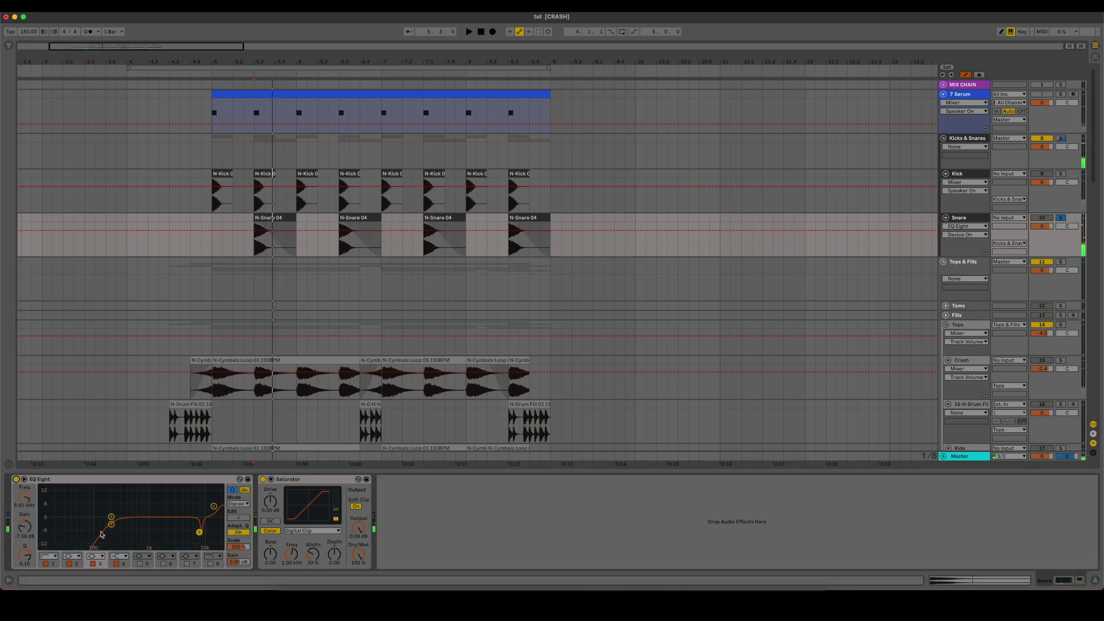
# Step: Examine the high boost, notch and low-cut bands of the snare's EQ Eight alongside the layered kick and snare hit at 5.3.1
pyautogui.click(215, 507)
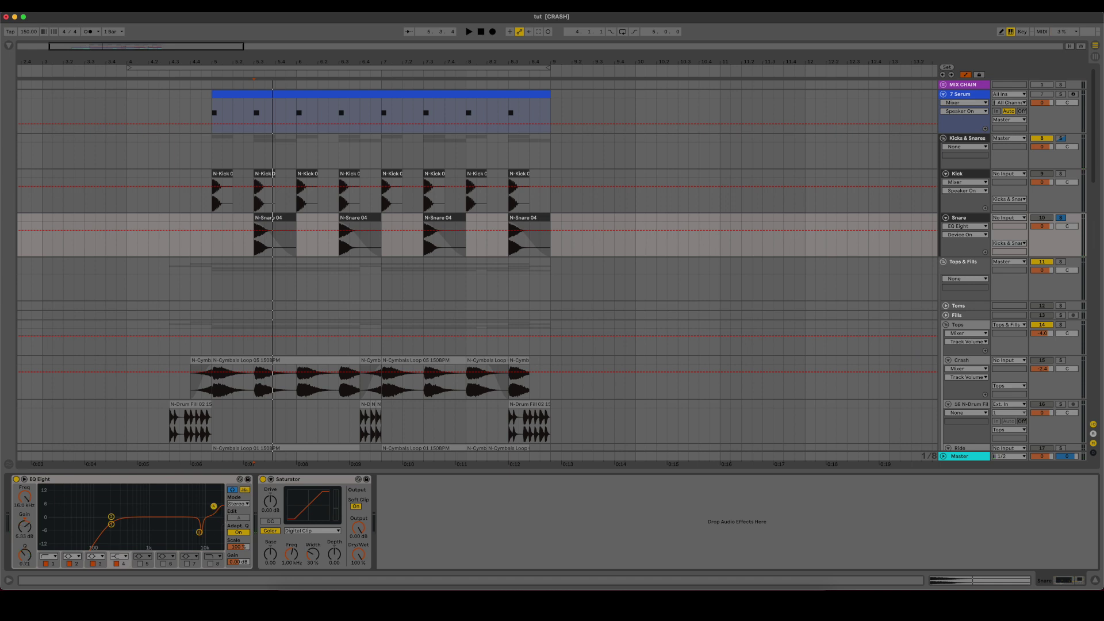
pyautogui.click(199, 532)
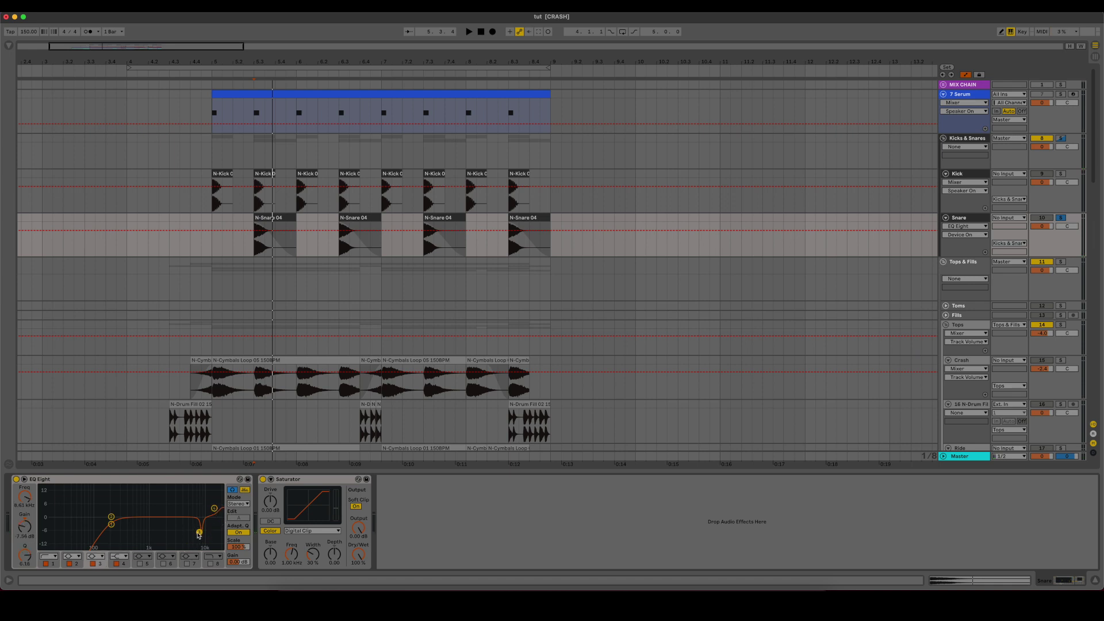
pyautogui.press('space')
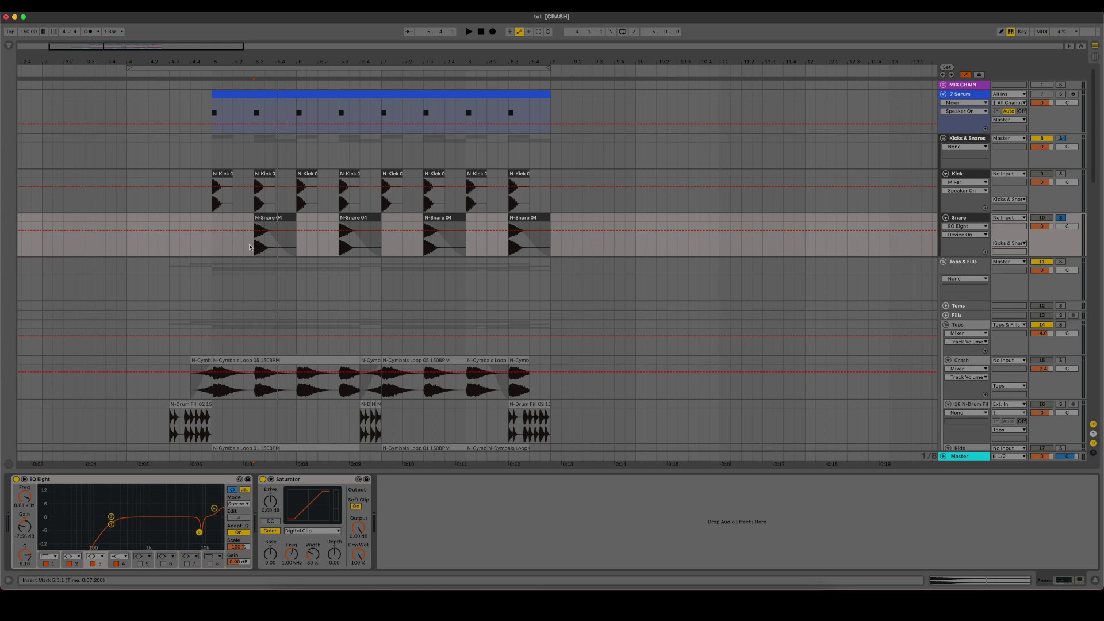
pyautogui.moveTo(250, 247); pyautogui.dragTo(296, 190)
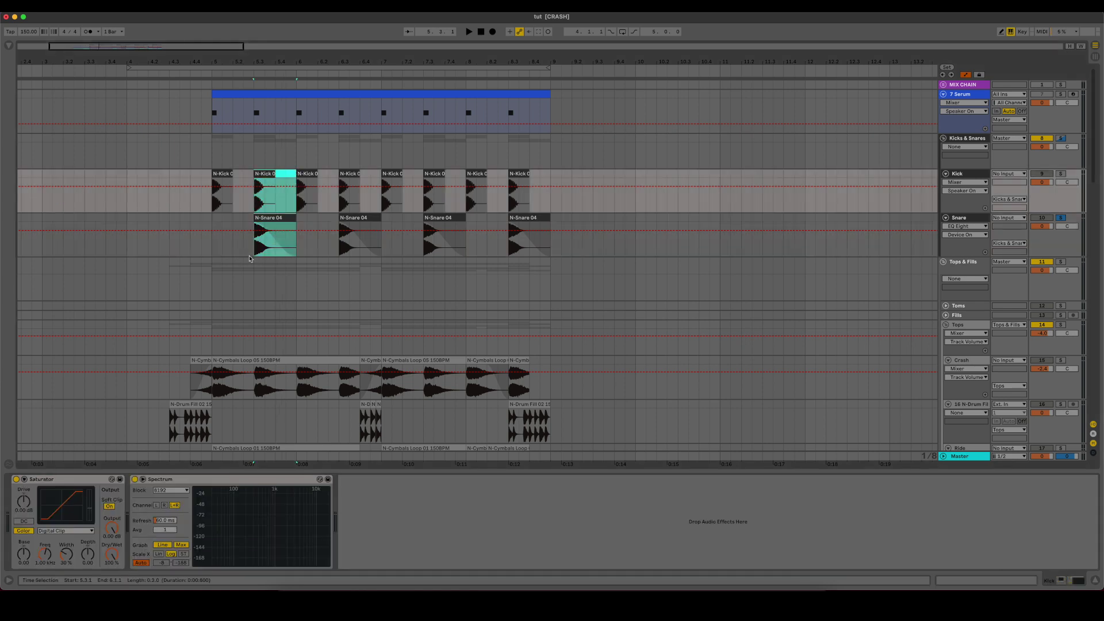
pyautogui.click(250, 256)
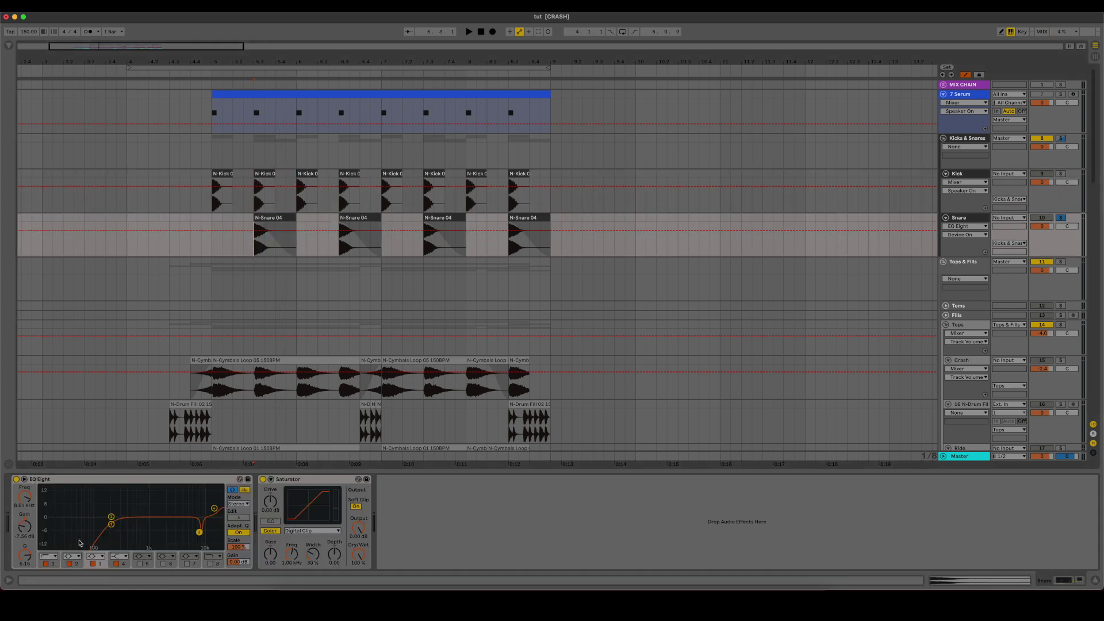
pyautogui.click(113, 525)
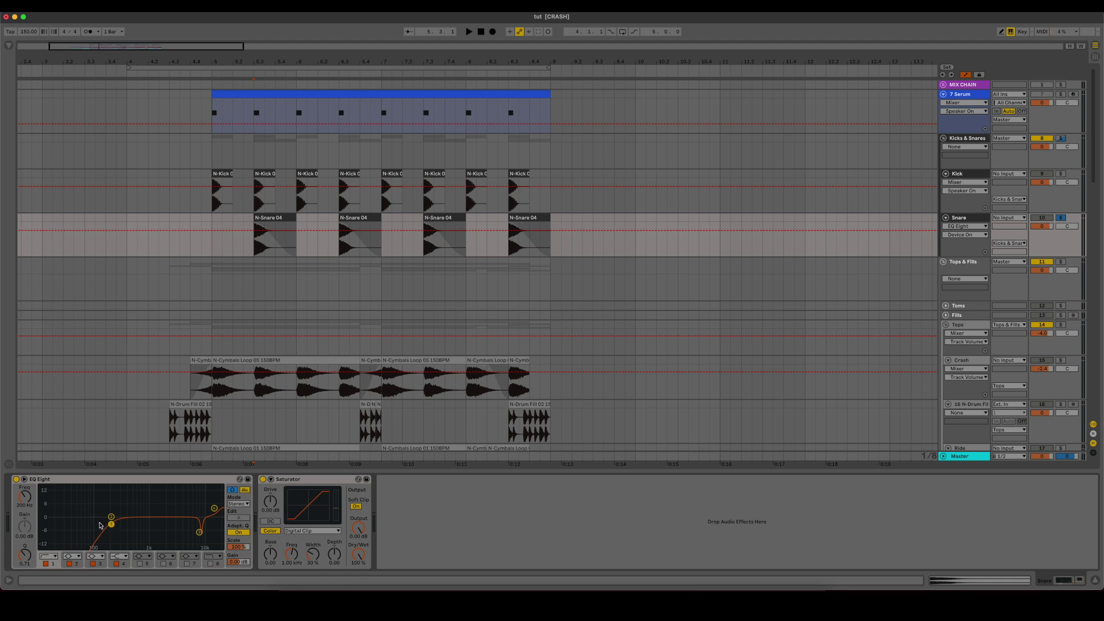
# Step: Solo the Tops group and inspect its EQ Eight low cut, plus the compressor and Duck Buddy on Tops & Fills
pyautogui.scroll(-3, 242, 345)
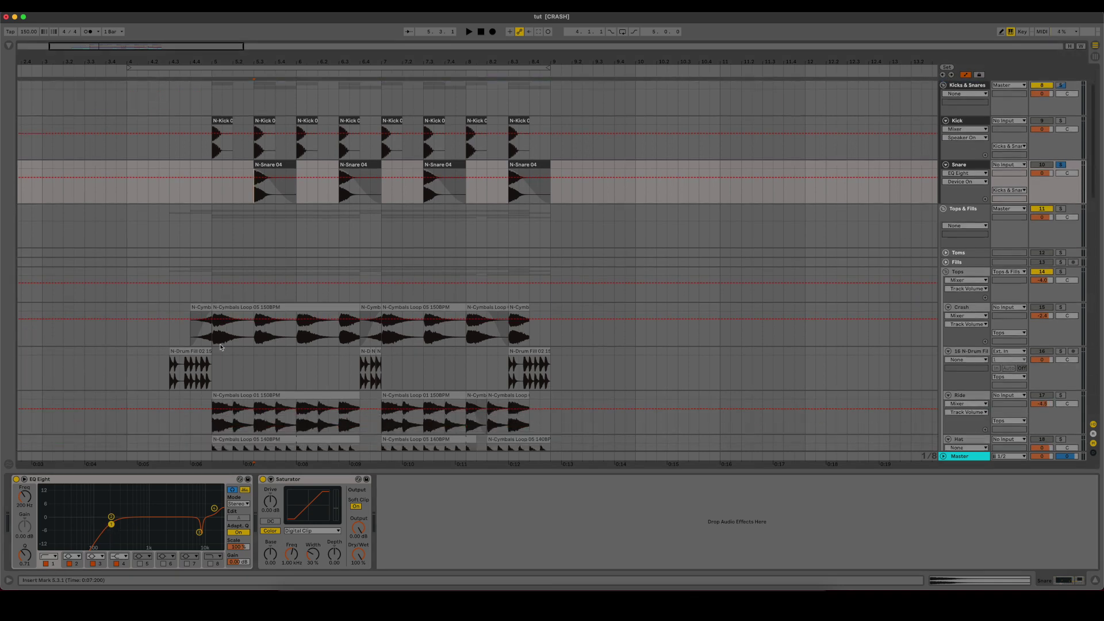
pyautogui.scroll(-4, 220, 346)
pyautogui.click(216, 266)
pyautogui.scroll(4, 639, 283)
pyautogui.scroll(-4, 423, 299)
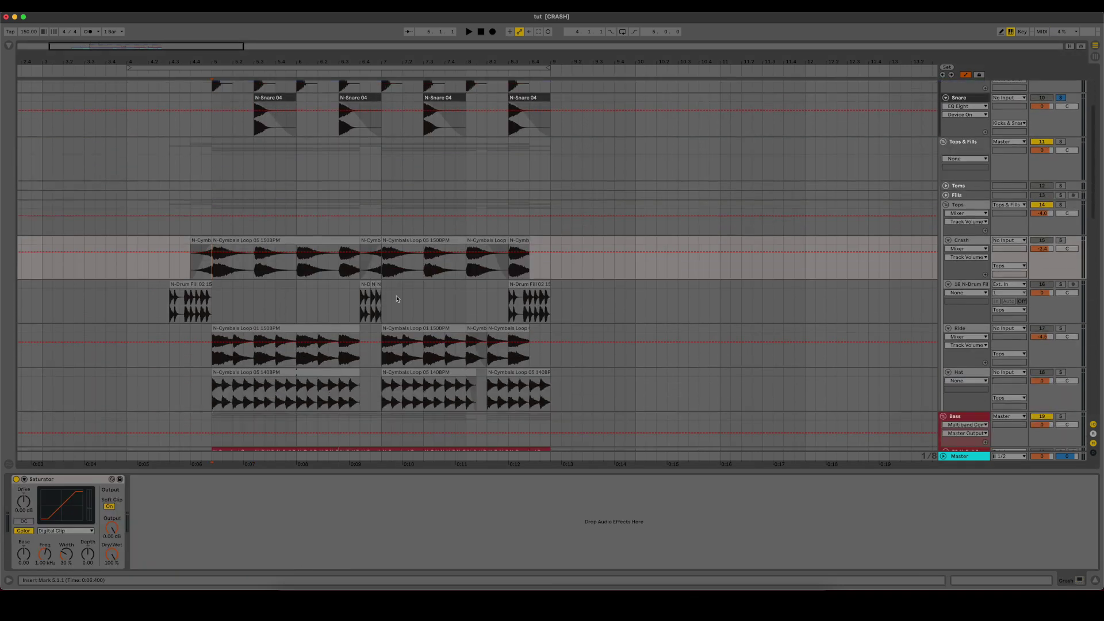
pyautogui.click(286, 215)
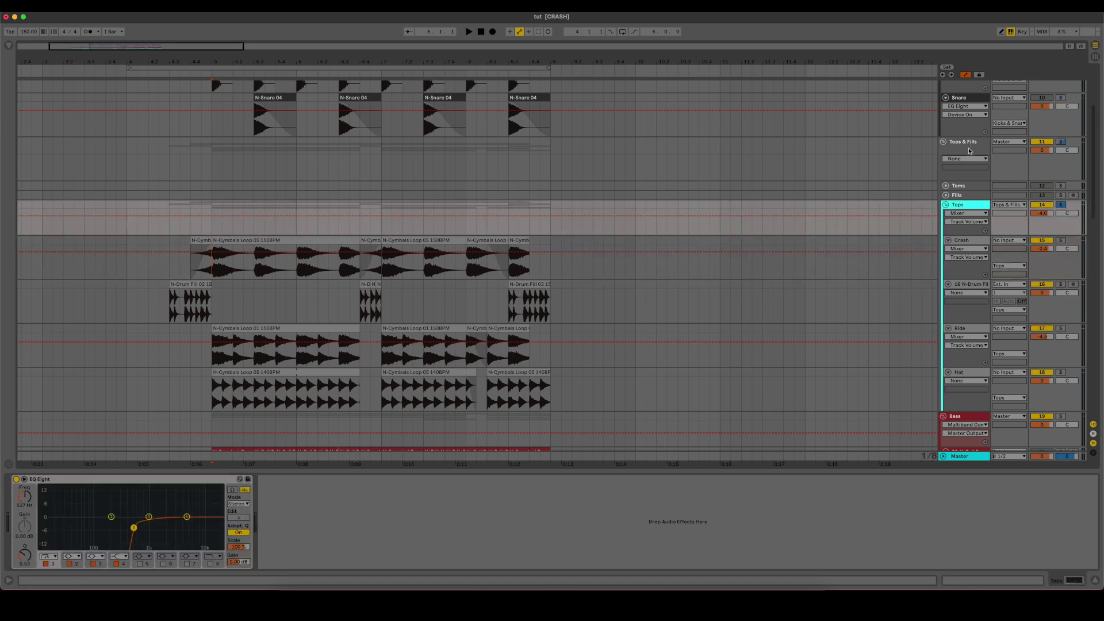
pyautogui.click(970, 152)
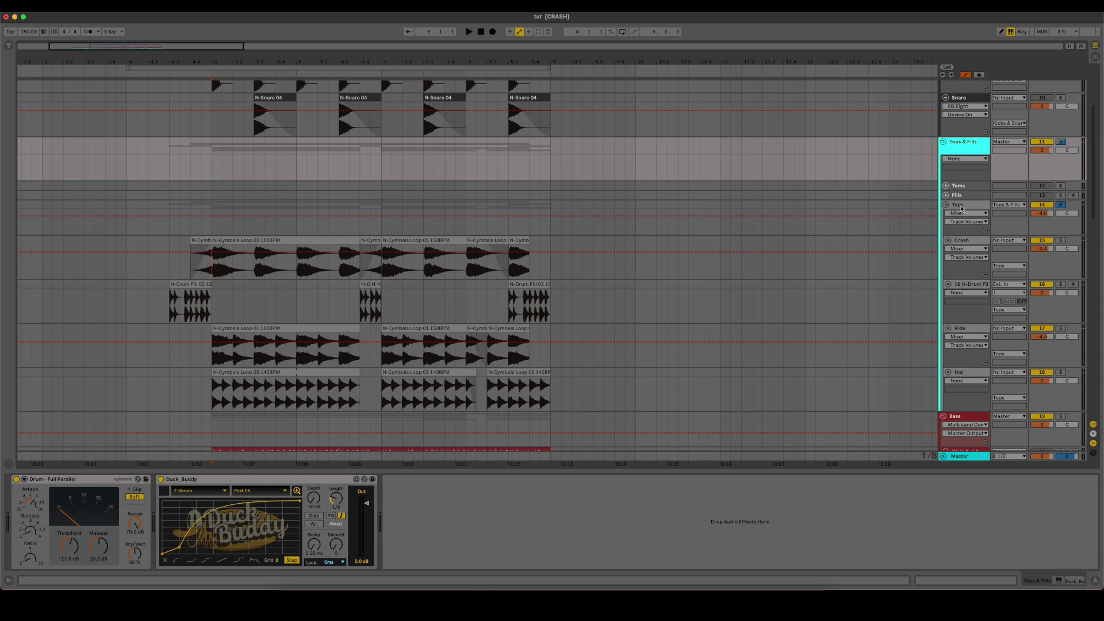
pyautogui.click(961, 208)
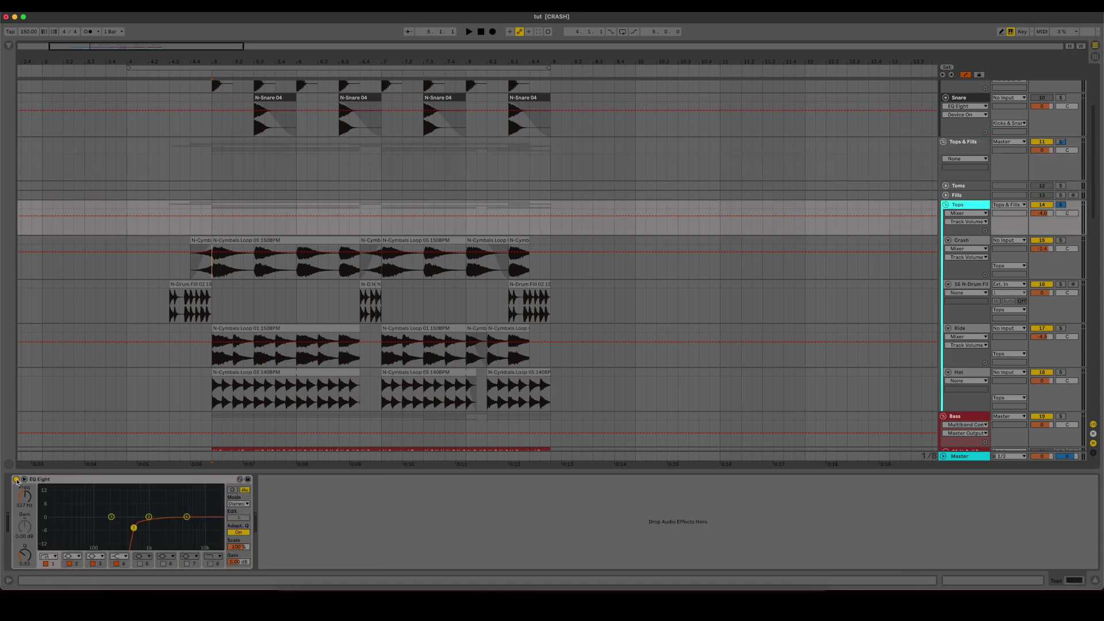
# Step: Highlight the Crash track's cymbal loops from 5.1.1 to 9.1.1, return to their start and hide the device view
pyautogui.scroll(2, 216, 358)
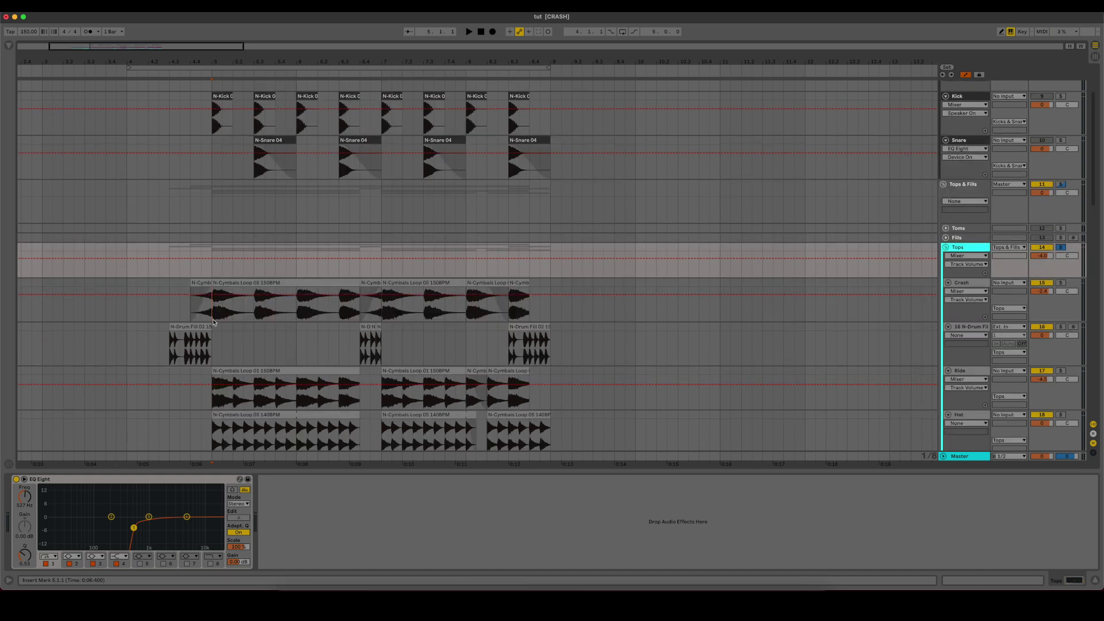
pyautogui.moveTo(213, 321); pyautogui.dragTo(550, 311)
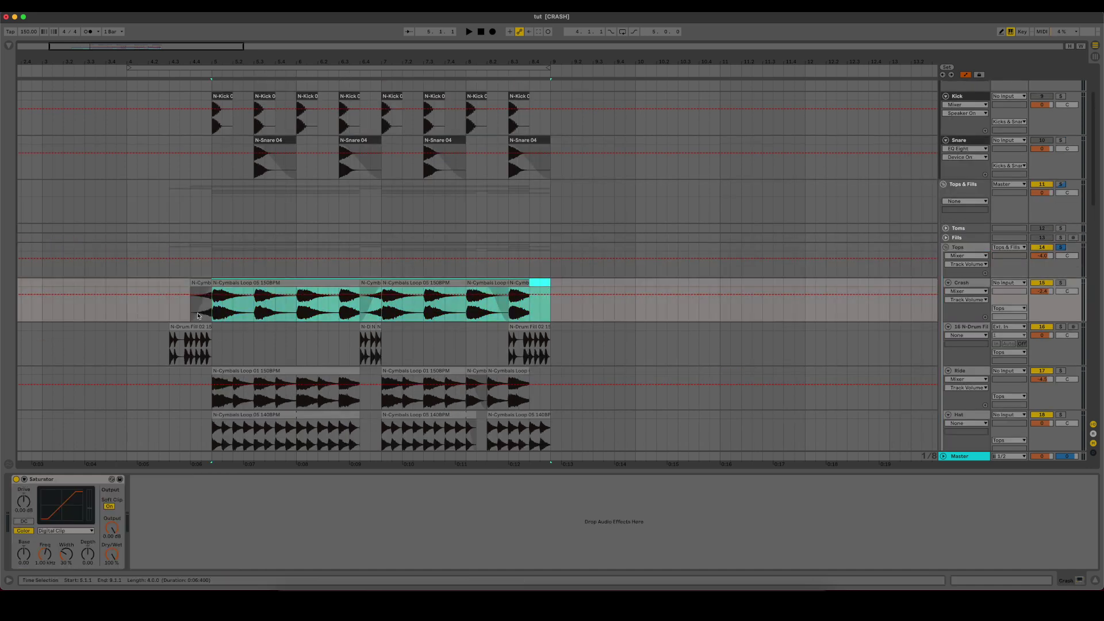
pyautogui.click(208, 315)
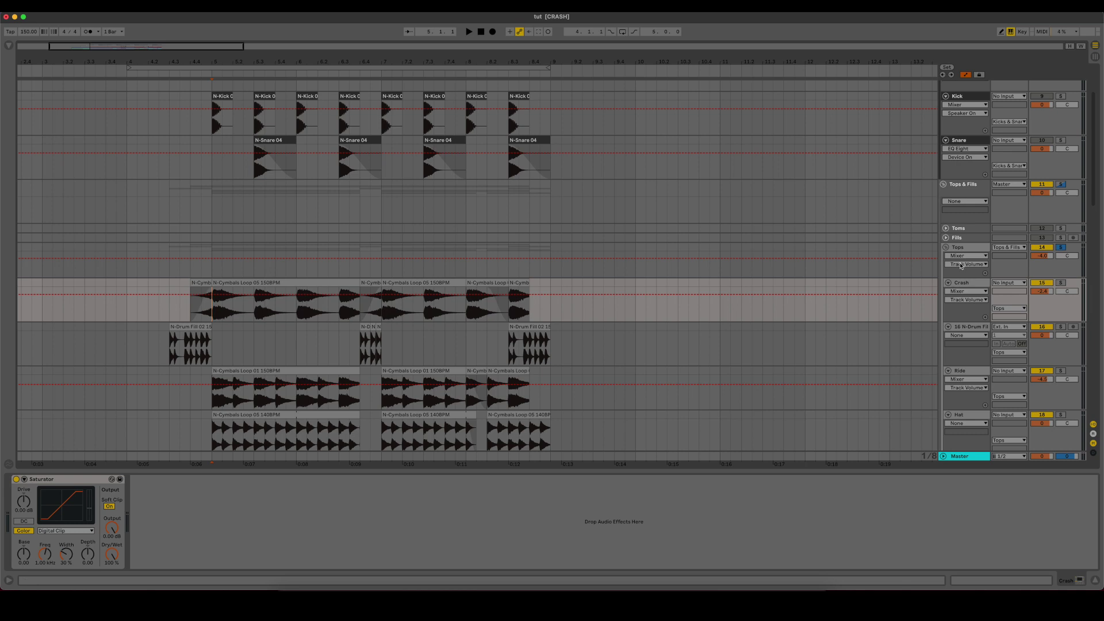
pyautogui.click(1095, 581)
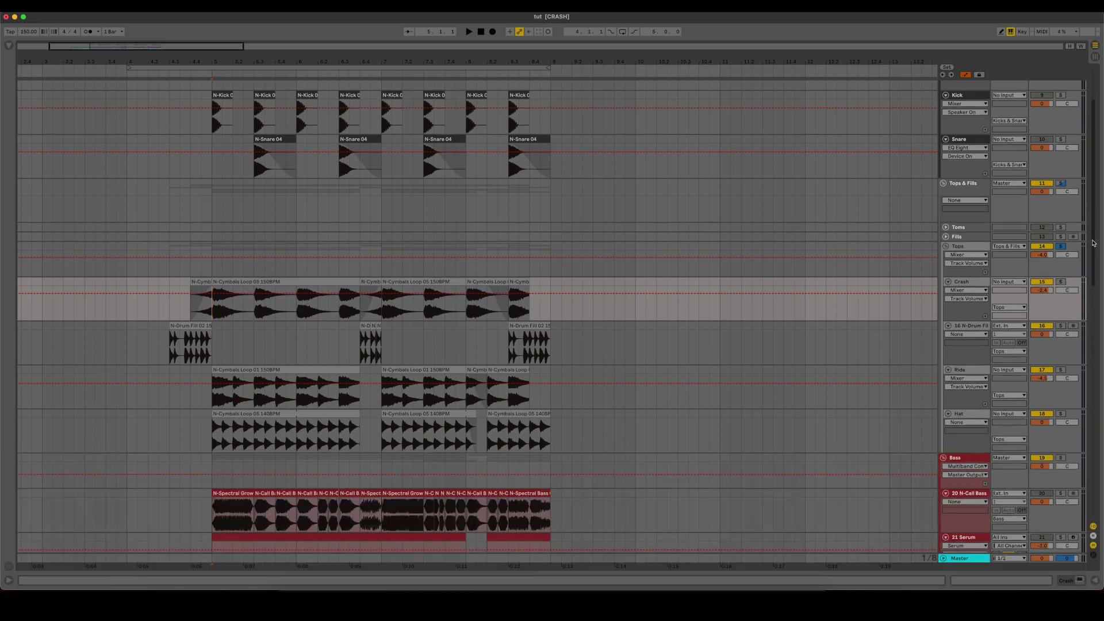
# Step: Solo the Crash track and play its cymbal loops, and do the same for the Ride track from 5.1.1
pyautogui.click(1061, 282)
pyautogui.press('space')
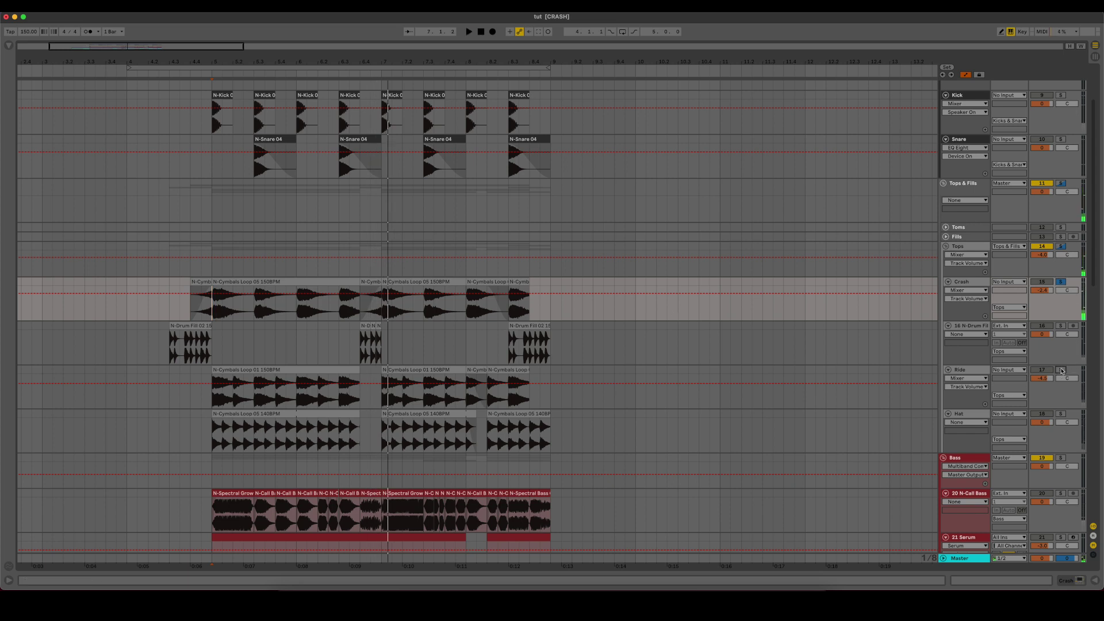
pyautogui.click(1062, 370)
pyautogui.click(212, 404)
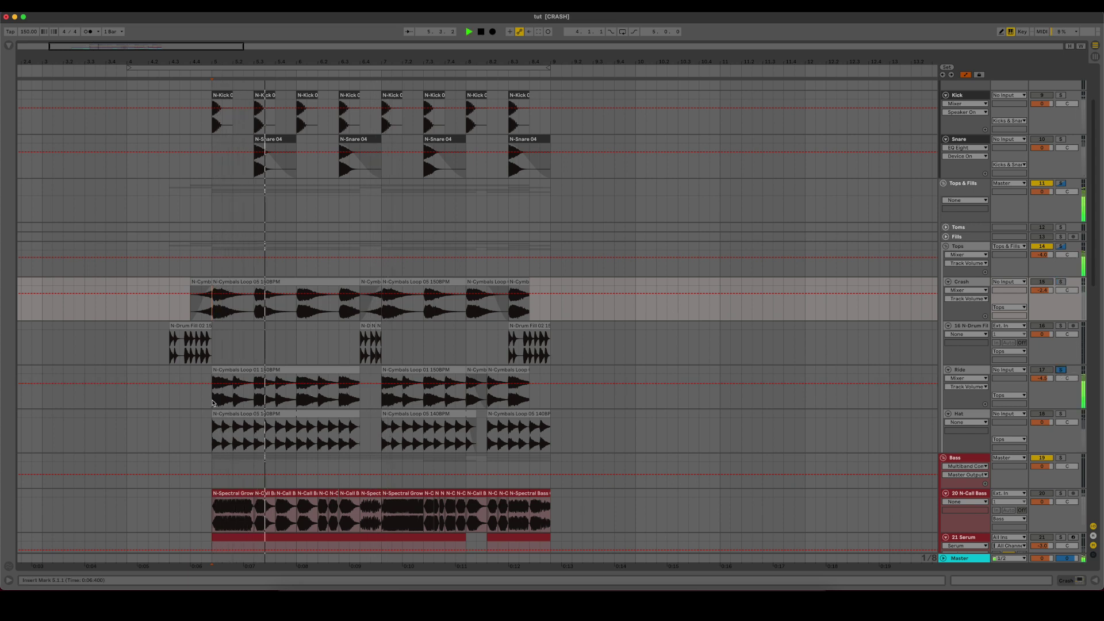
# Step: Solo and play the Hat track, examining the Beats warp settings of its first cymbal loop before hiding the clip view
pyautogui.click(1061, 415)
pyautogui.click(187, 439)
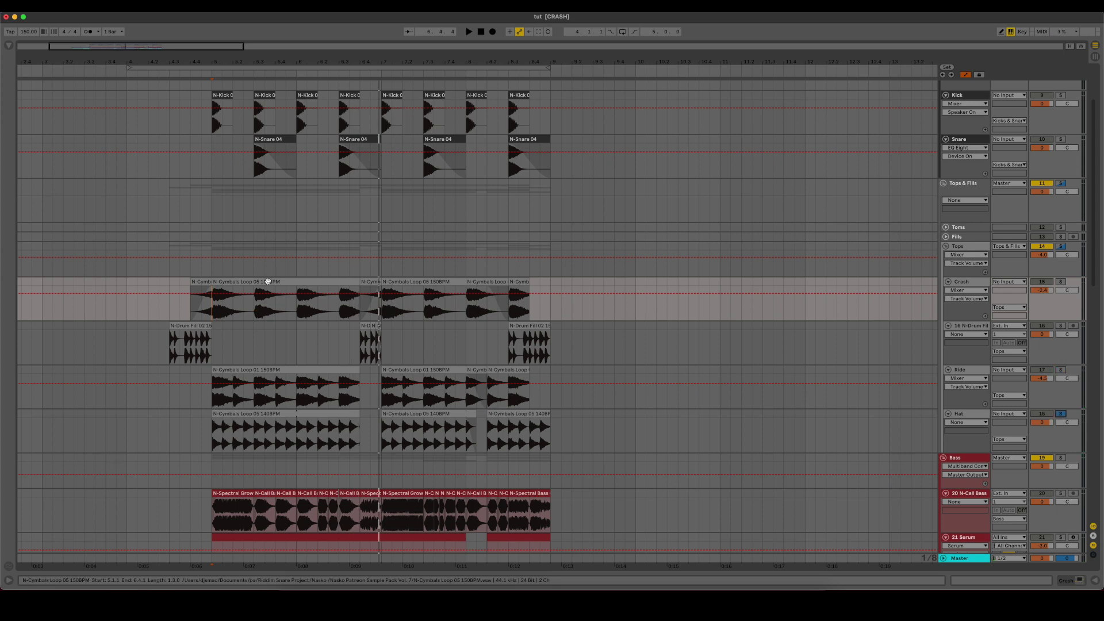
pyautogui.doubleClick(214, 433)
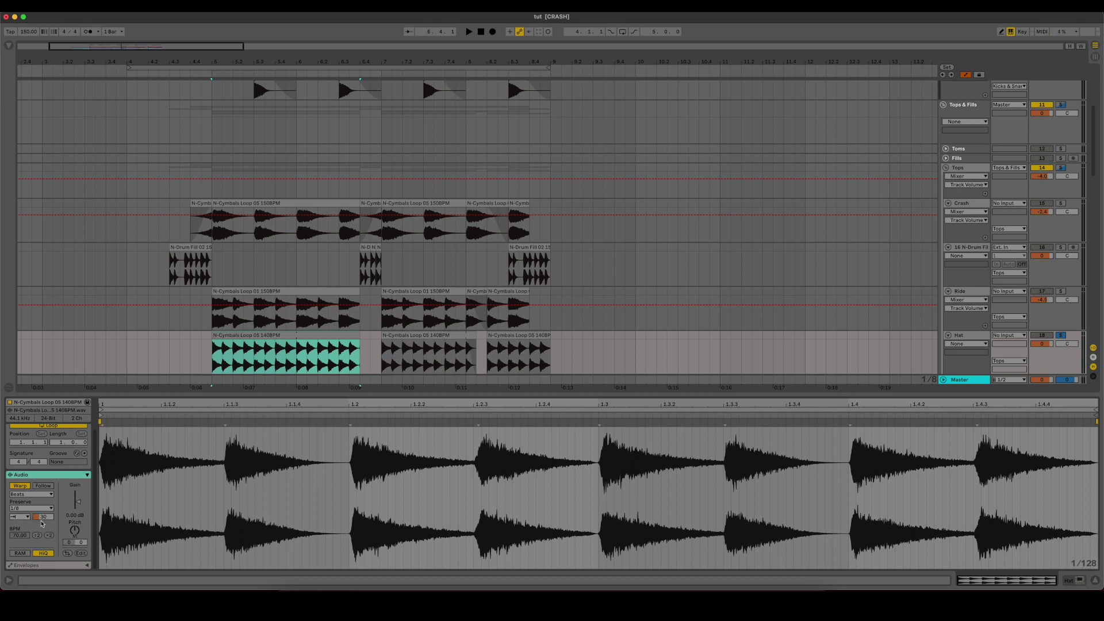
pyautogui.press('space')
pyautogui.scroll(-1, 241, 360)
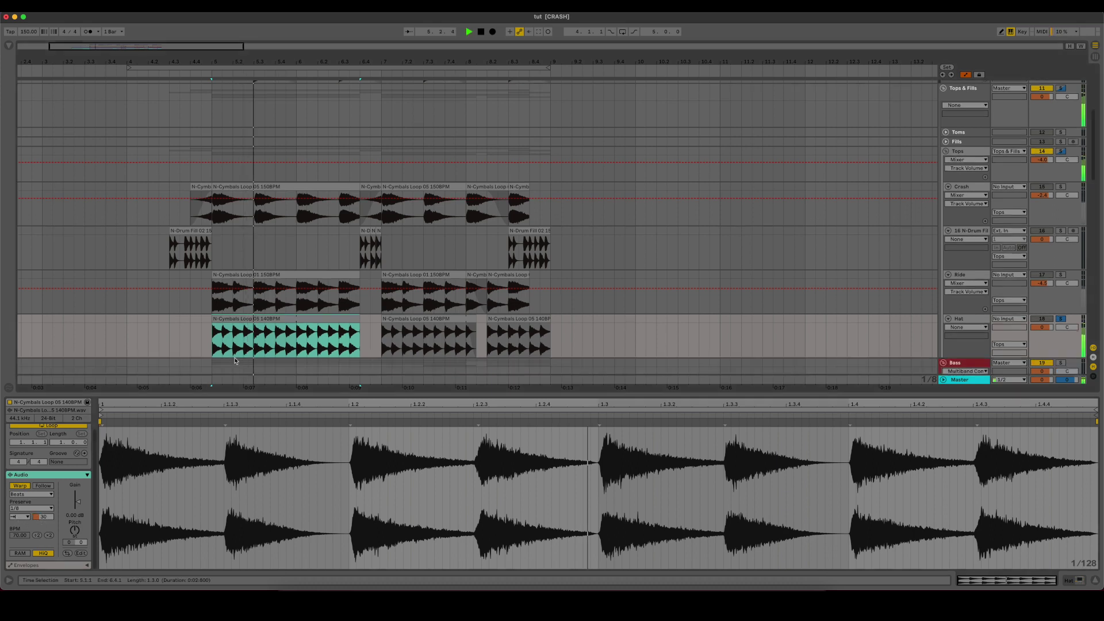
pyautogui.click(1096, 580)
pyautogui.scroll(1, 1064, 230)
pyautogui.press('space')
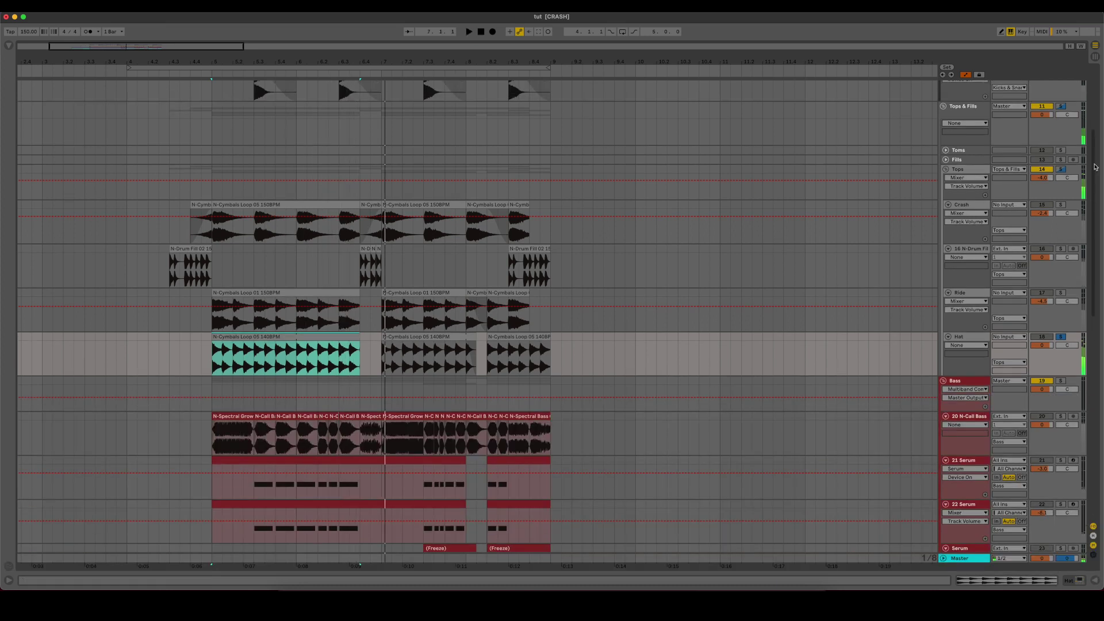
# Step: Solo the Tops group and play all its layers together from 5.1.1 to the end of the drop
pyautogui.click(1062, 170)
pyautogui.click(212, 366)
pyautogui.press('space')
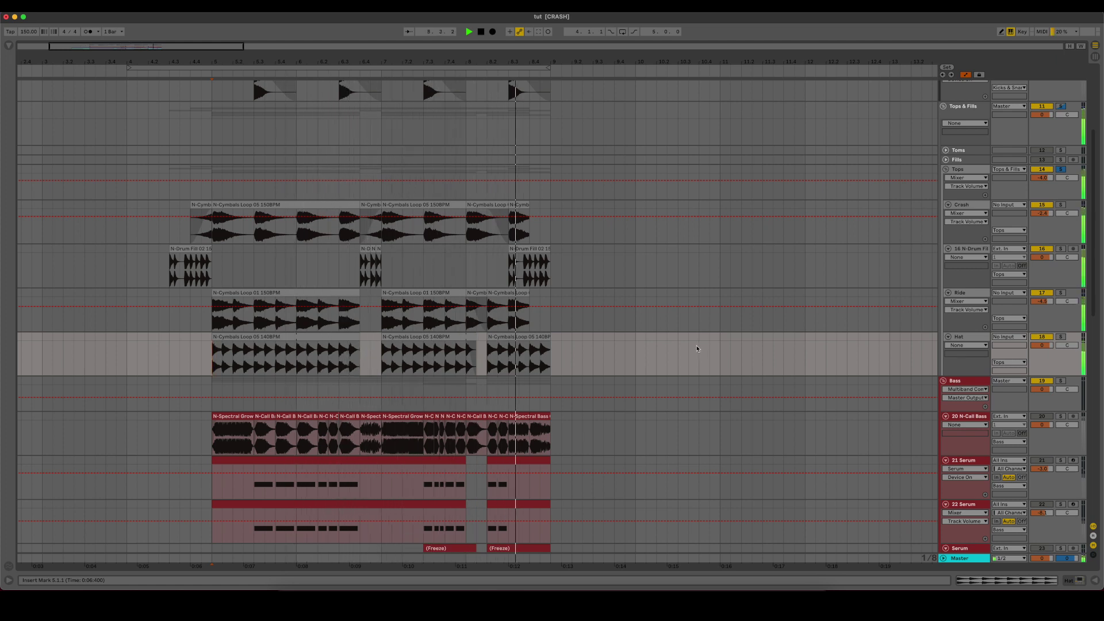
pyautogui.press('space')
# Step: Solo the N-Drum Fill track and move it out of the Tops group, directly above Tops within Tops & Fills
pyautogui.click(1061, 248)
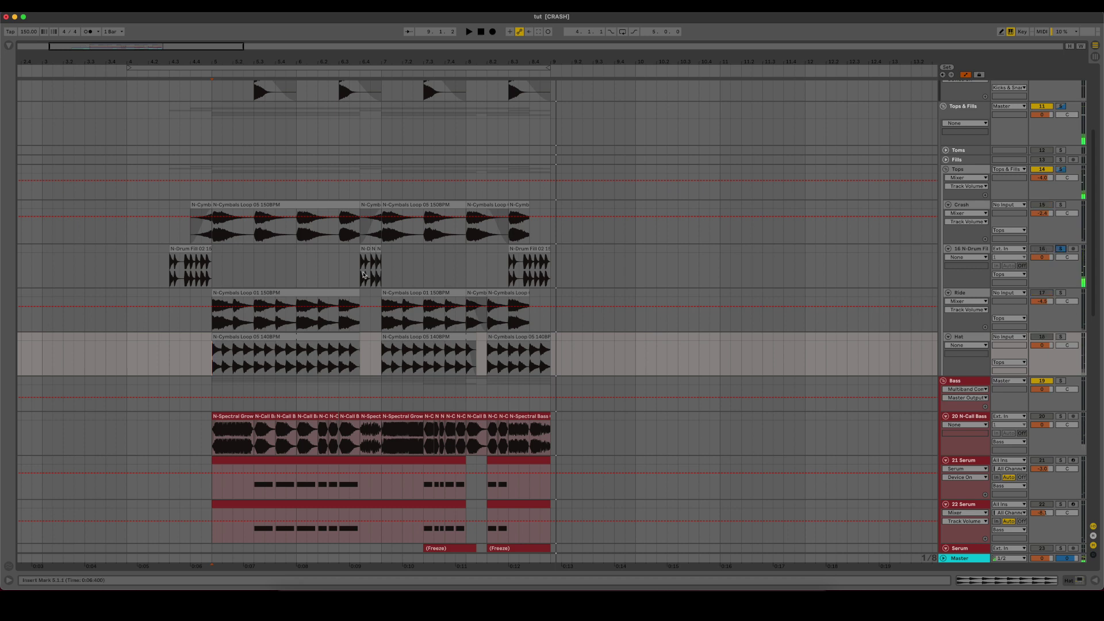
pyautogui.click(361, 269)
pyautogui.scroll(2, 984, 310)
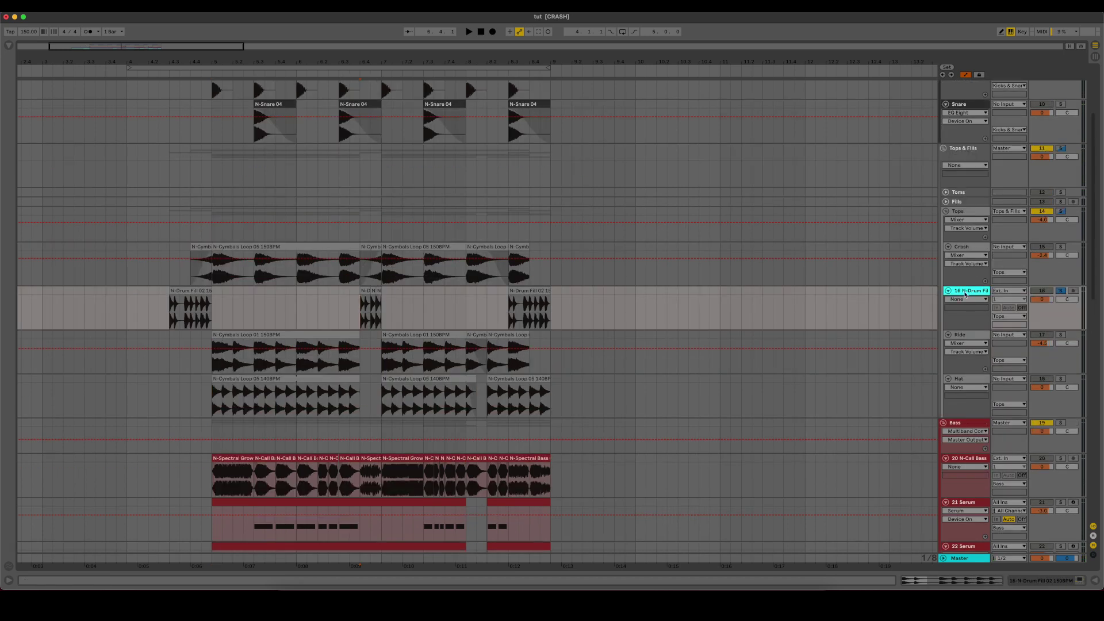
pyautogui.moveTo(966, 294); pyautogui.dragTo(984, 210)
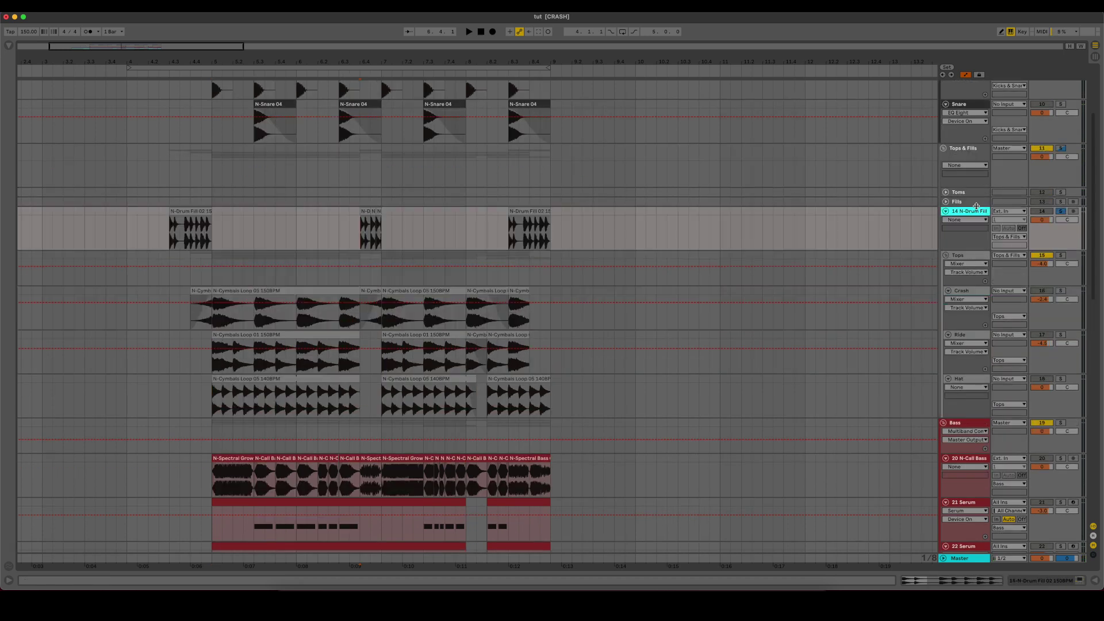
# Step: Play the short drum fill at 6.4.1 on the soloed N-Drum Fill track
pyautogui.click(357, 228)
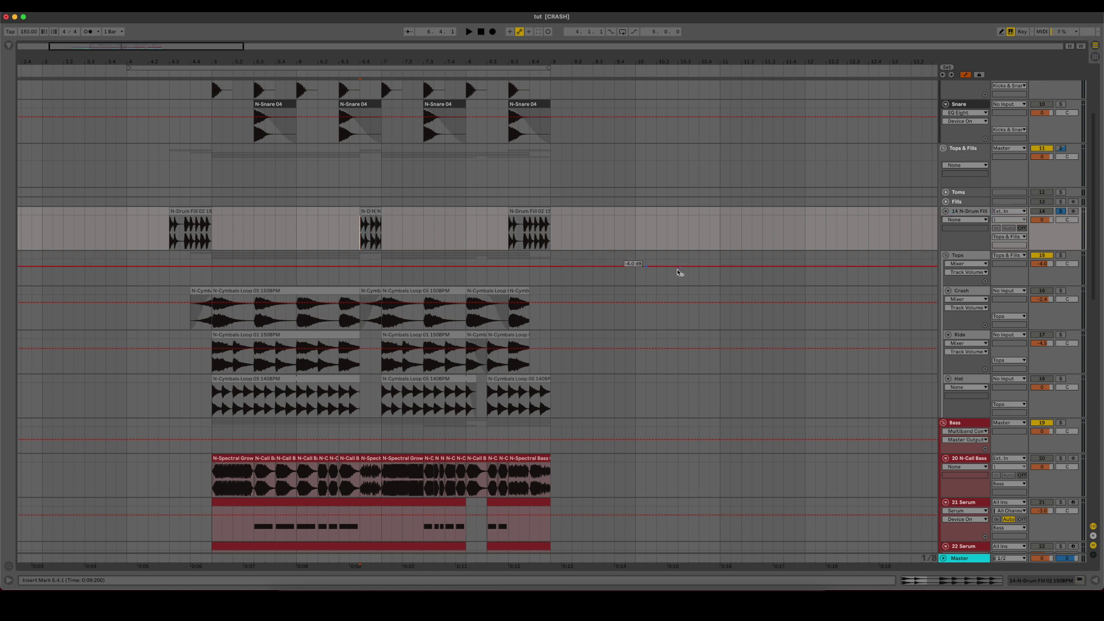
pyautogui.press('space')
pyautogui.press('space')
# Step: Add an EQ Eight after the drum fill track's Saturator and set its low cut to about 134 Hz while playing the fill
pyautogui.doubleClick(969, 211)
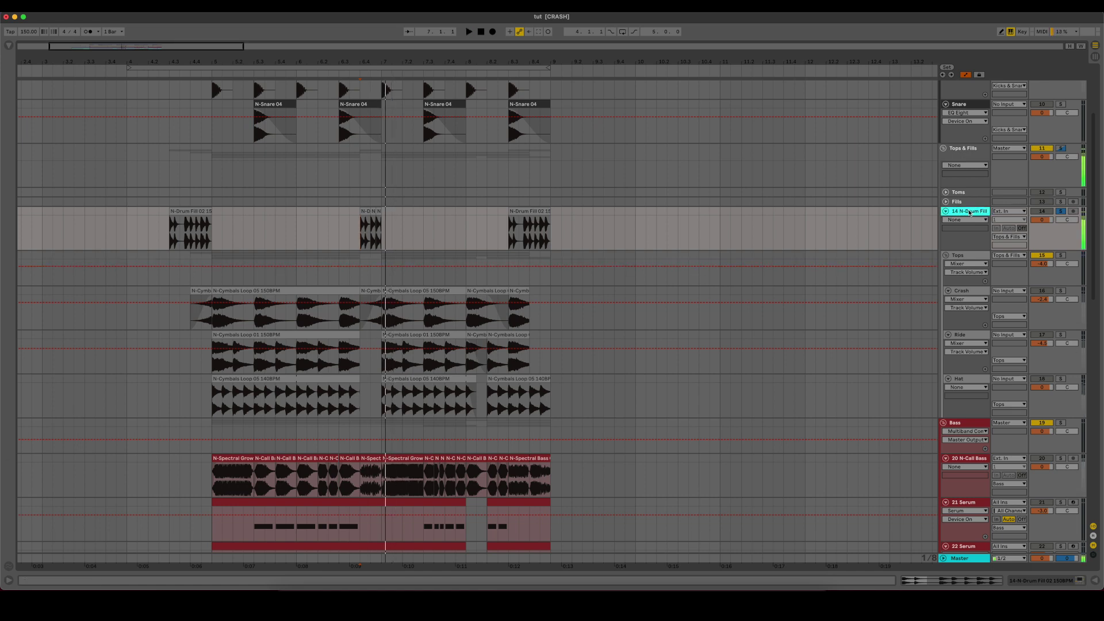
pyautogui.click(8, 45)
pyautogui.doubleClick(92, 219)
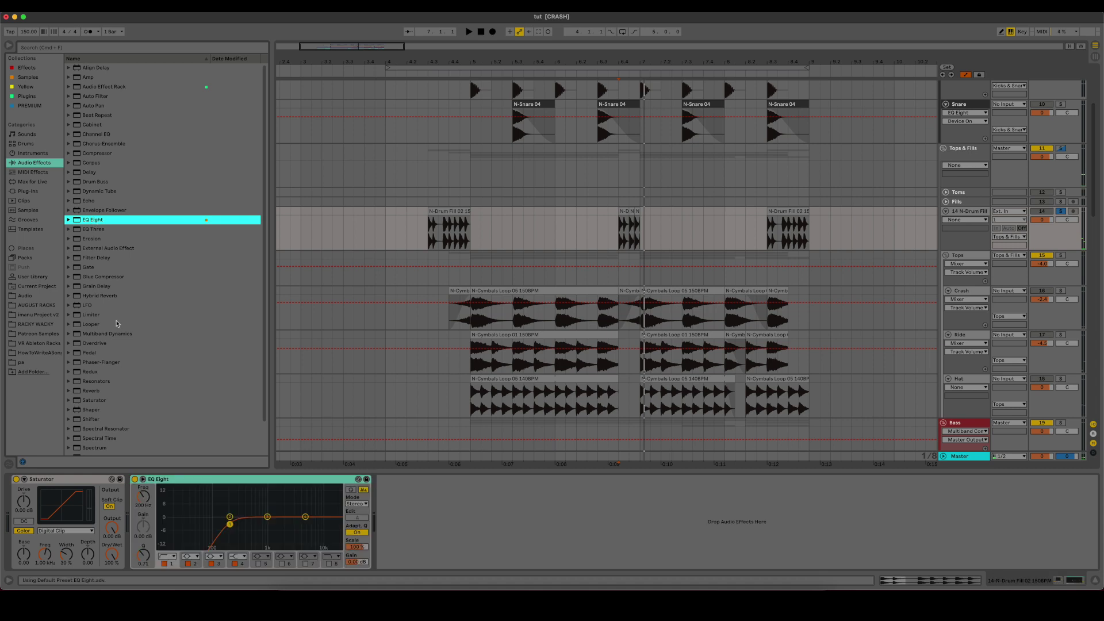
pyautogui.moveTo(230, 525); pyautogui.dragTo(215, 524)
pyautogui.press('space')
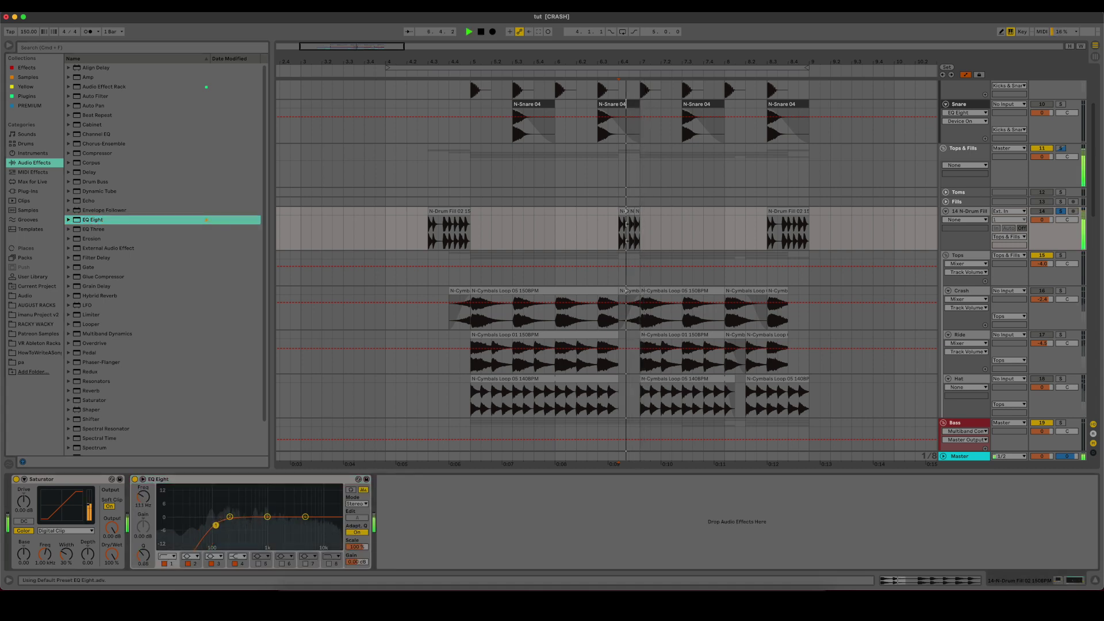
pyautogui.press('space')
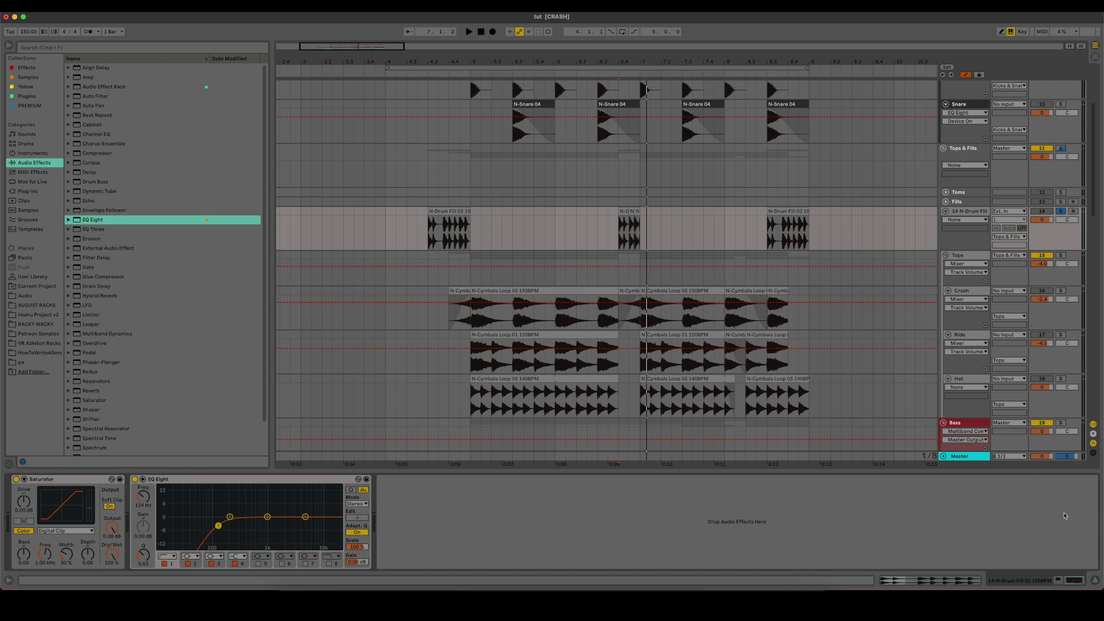
# Step: Hide the device view and the browser, and place the insert marker at 5.1.1 on the Bass group
pyautogui.click(1096, 579)
pyautogui.scroll(-7, 512, 363)
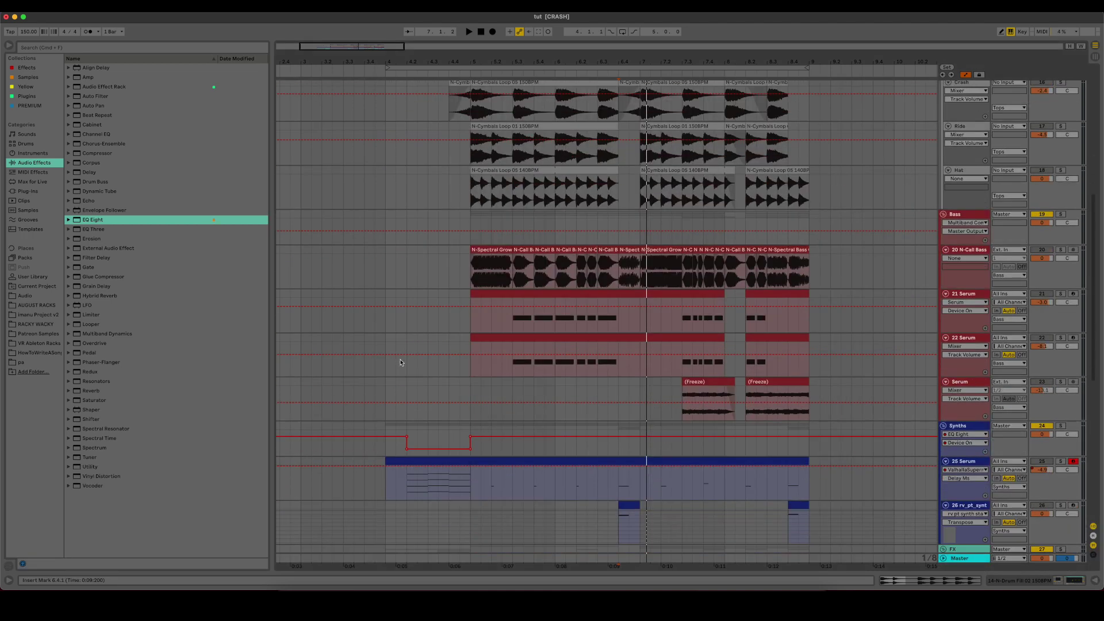
pyautogui.click(9, 45)
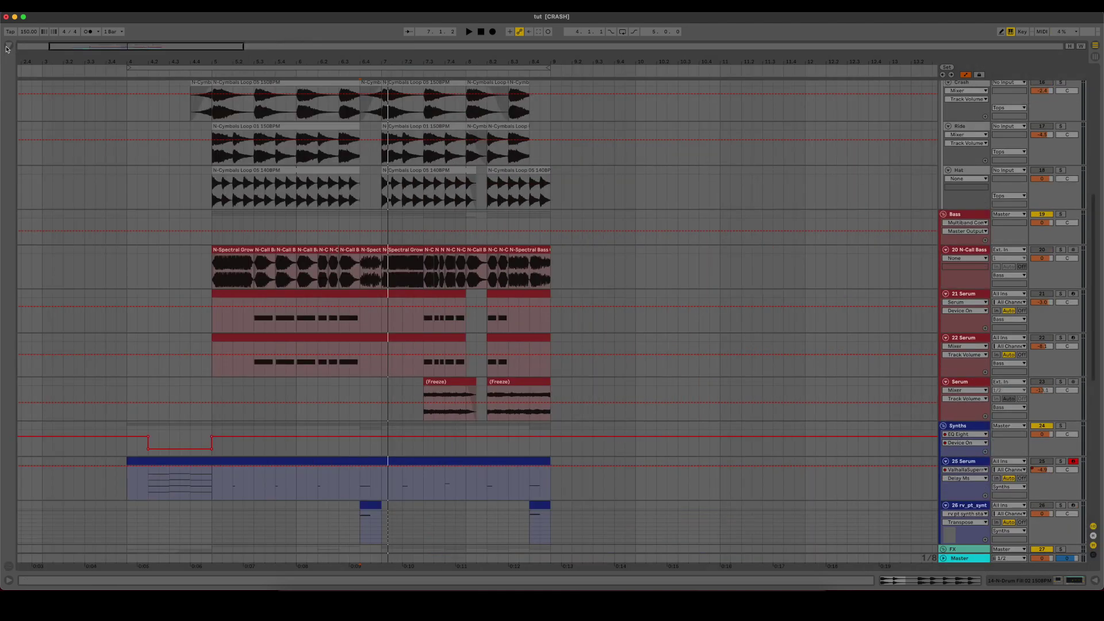
pyautogui.click(211, 241)
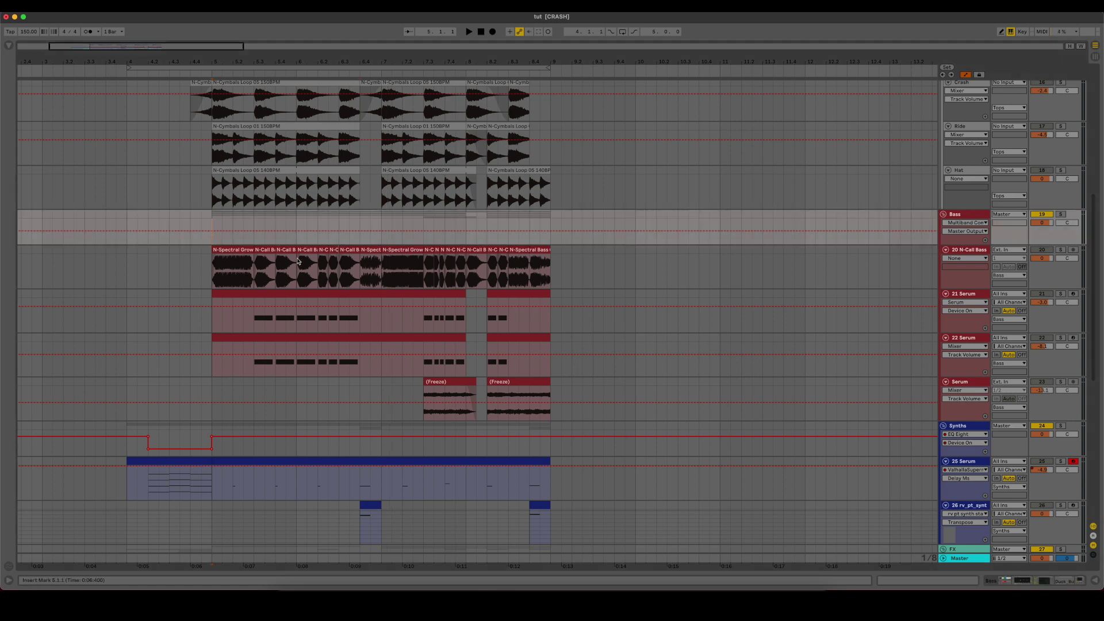
# Step: Highlight the N-Call Bass track's clips from 5.1.1 to 9.1.1, solo the track and play the whole bass pattern
pyautogui.scroll(4, 293, 288)
pyautogui.scroll(-2, 200, 301)
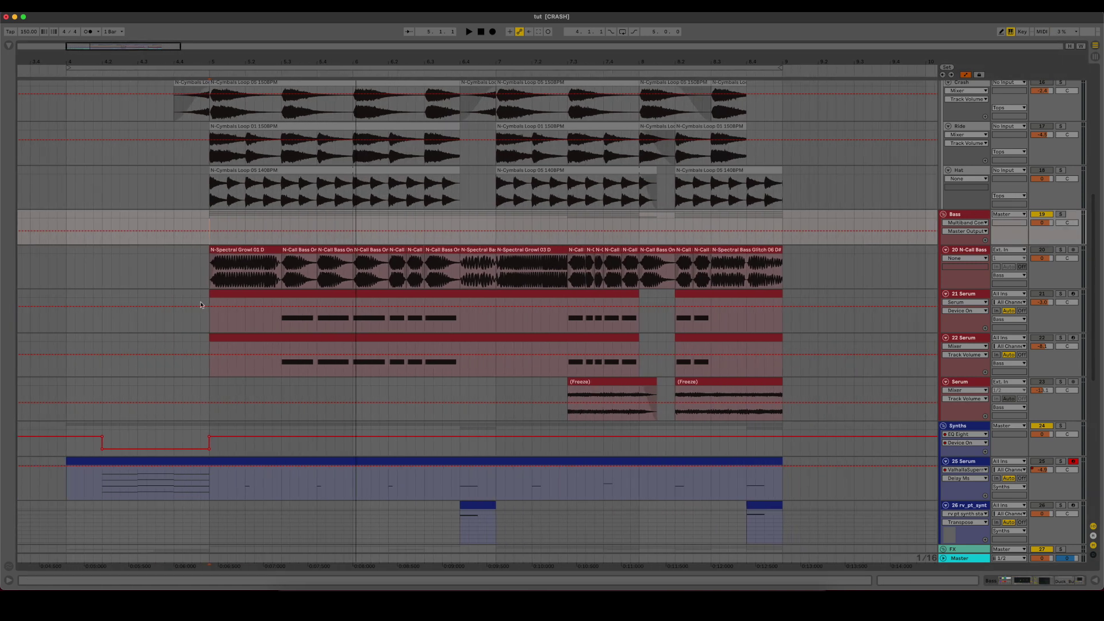
pyautogui.scroll(2, 345, 364)
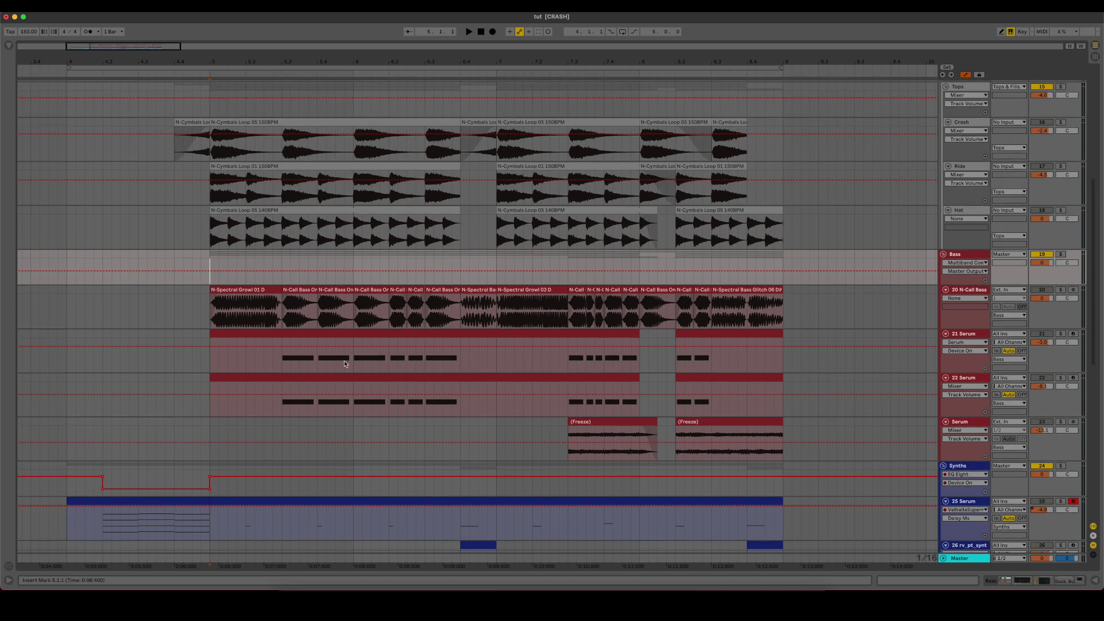
pyautogui.moveTo(201, 317); pyautogui.dragTo(783, 314)
pyautogui.click(983, 298)
pyautogui.click(982, 291)
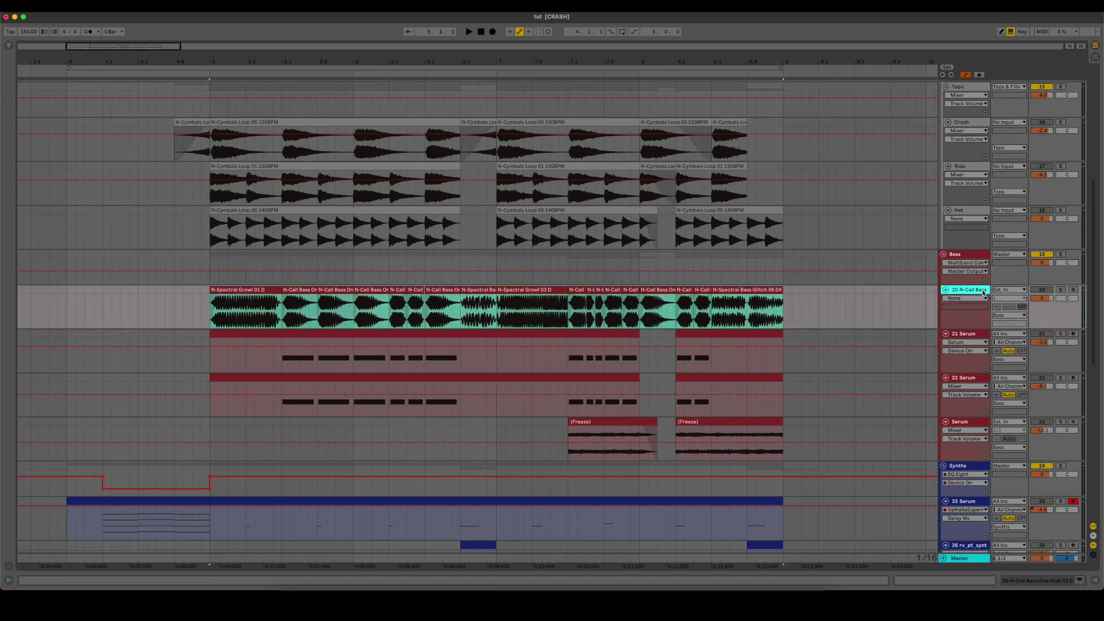
pyautogui.click(1058, 290)
pyautogui.press('space')
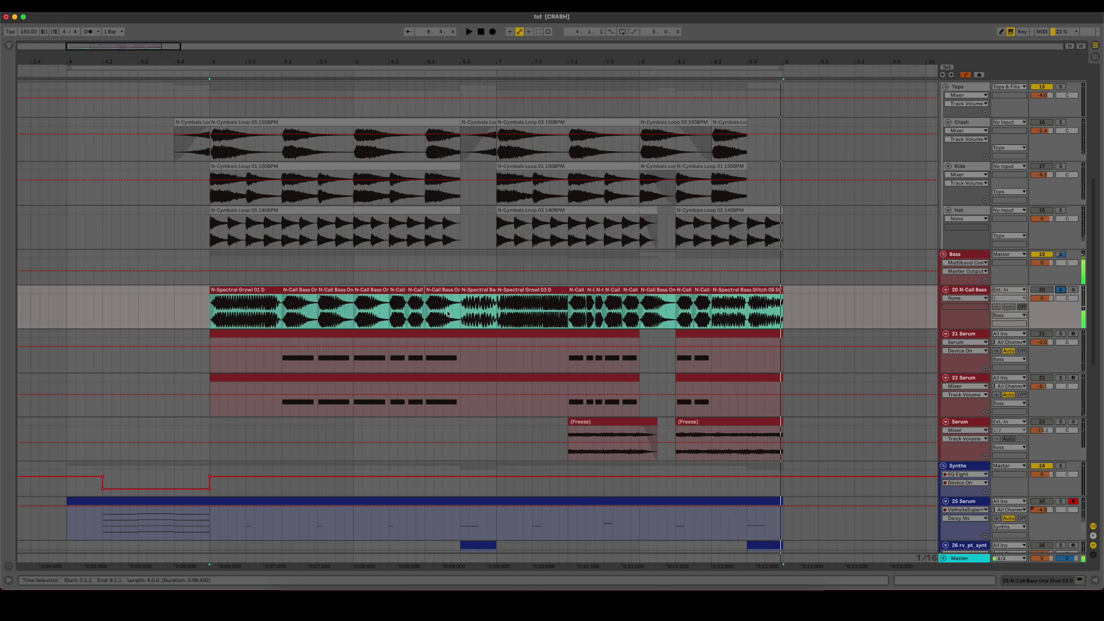
pyautogui.click(397, 311)
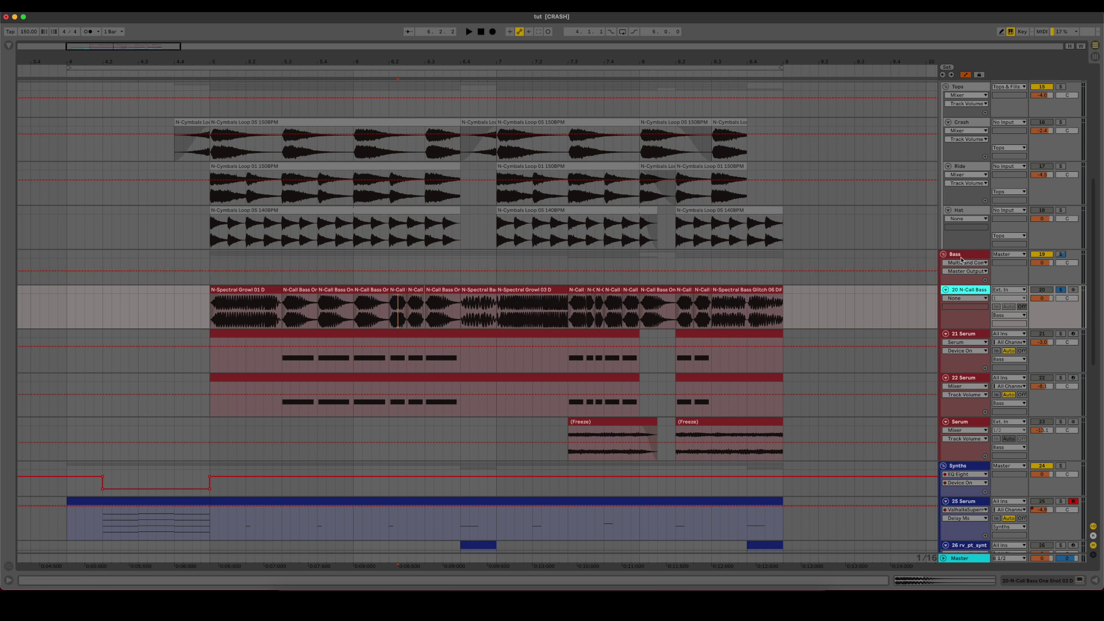
# Step: Solo the 21 Serum track and play its notes from 5.3.1
pyautogui.click(288, 365)
pyautogui.press('space')
pyautogui.click(1060, 334)
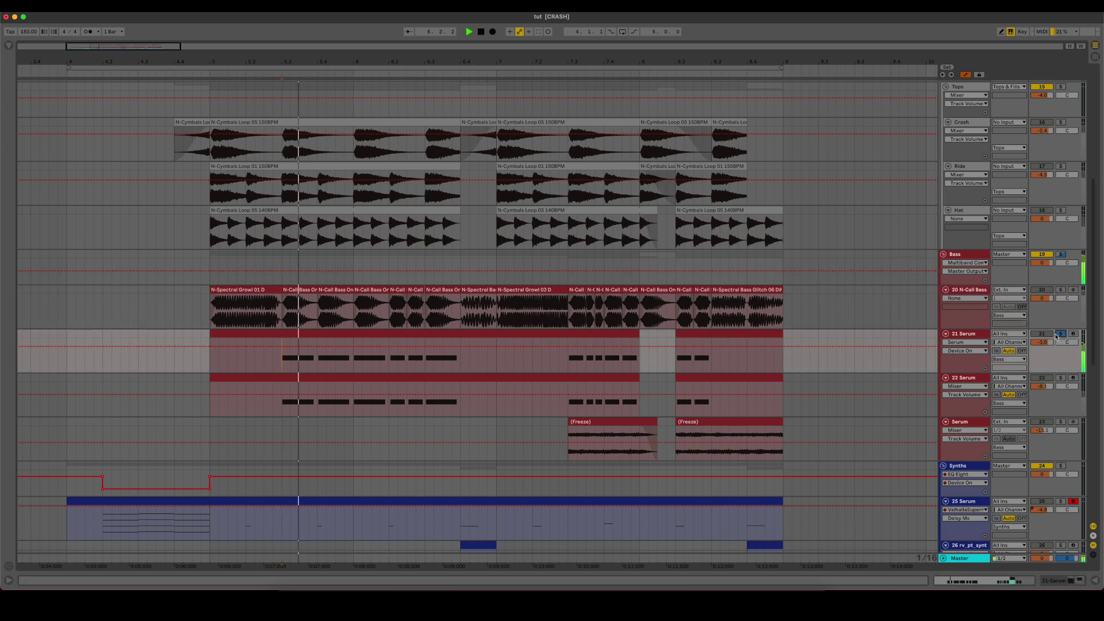
pyautogui.press('space')
# Step: Show the devices of the 21 Serum track and open the Serum plug-in window, moving it over the arrangement
pyautogui.hotkey('shift', 'Tab')
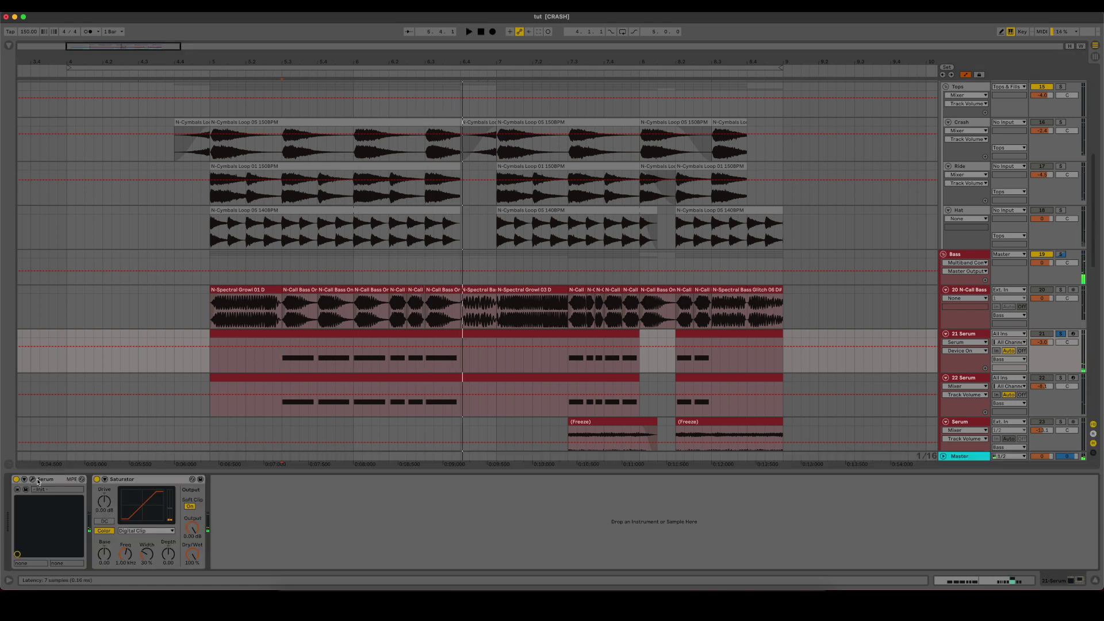
pyautogui.press('super+alt+p')
pyautogui.moveTo(382, 70); pyautogui.dragTo(428, 93)
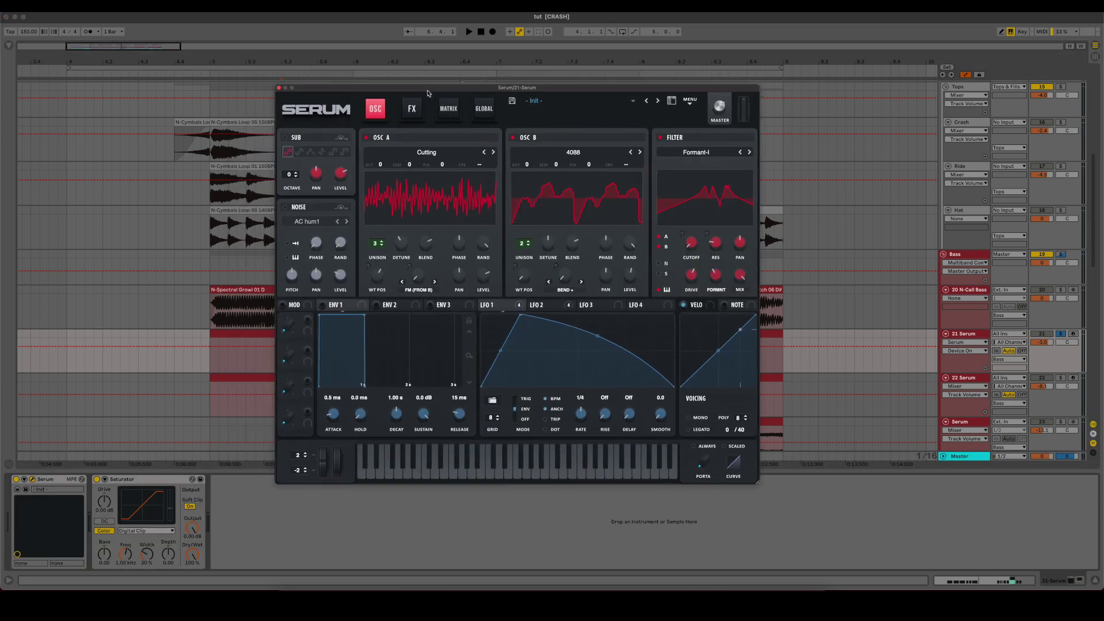
# Step: Look through the N-WAVETABLES folders for OSC A and view its Cutting wavetable in 3D and back in 2D
pyautogui.click(442, 153)
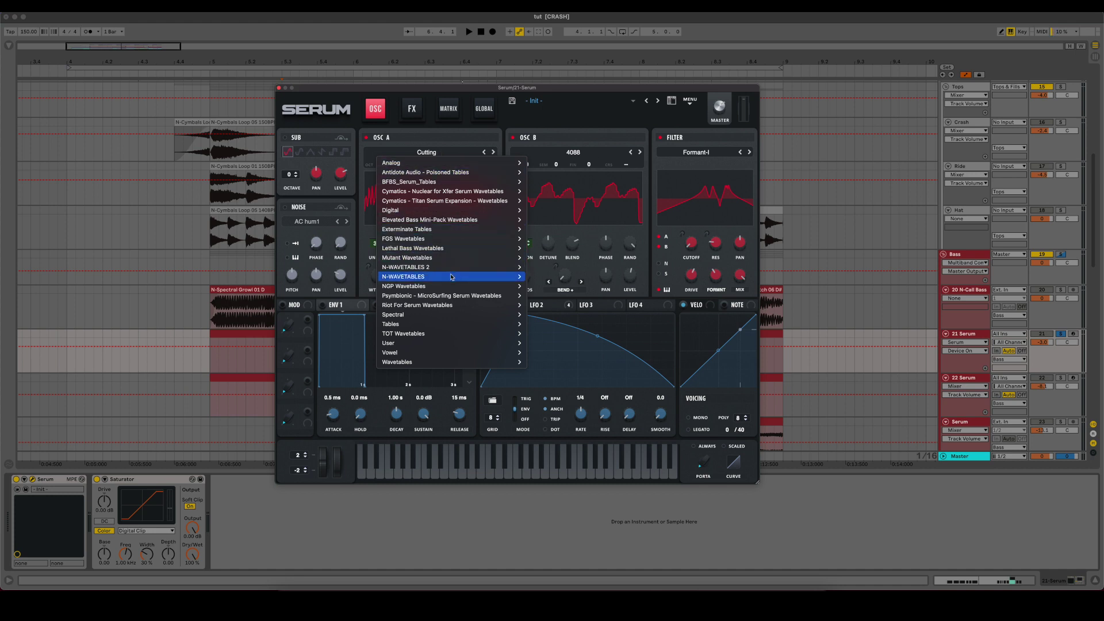
pyautogui.moveTo(444, 251)
pyautogui.click(441, 128)
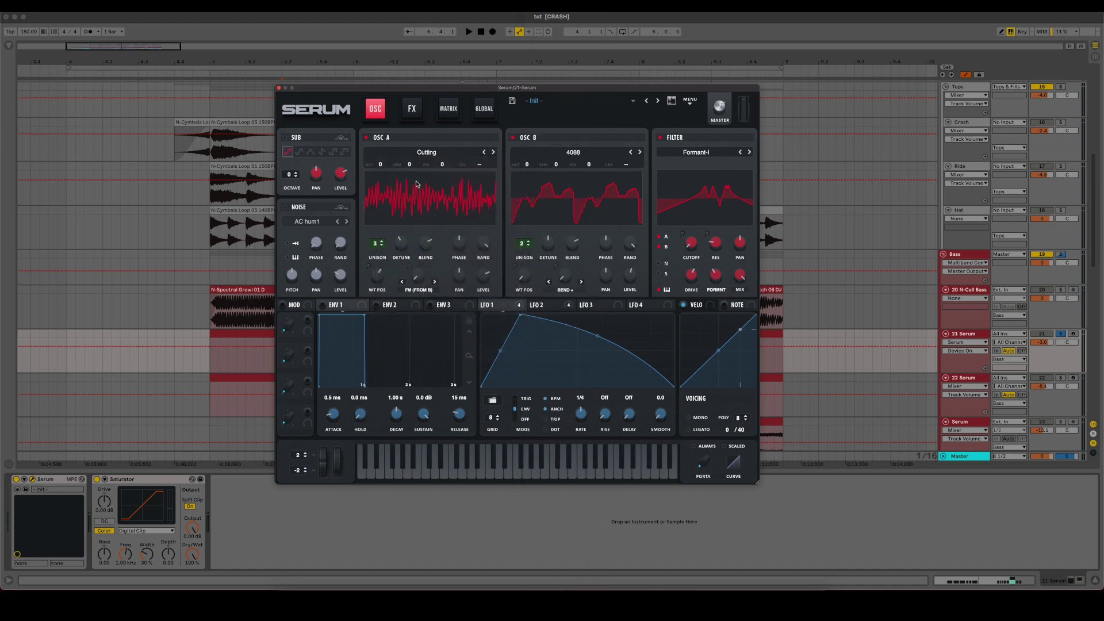
pyautogui.click(397, 204)
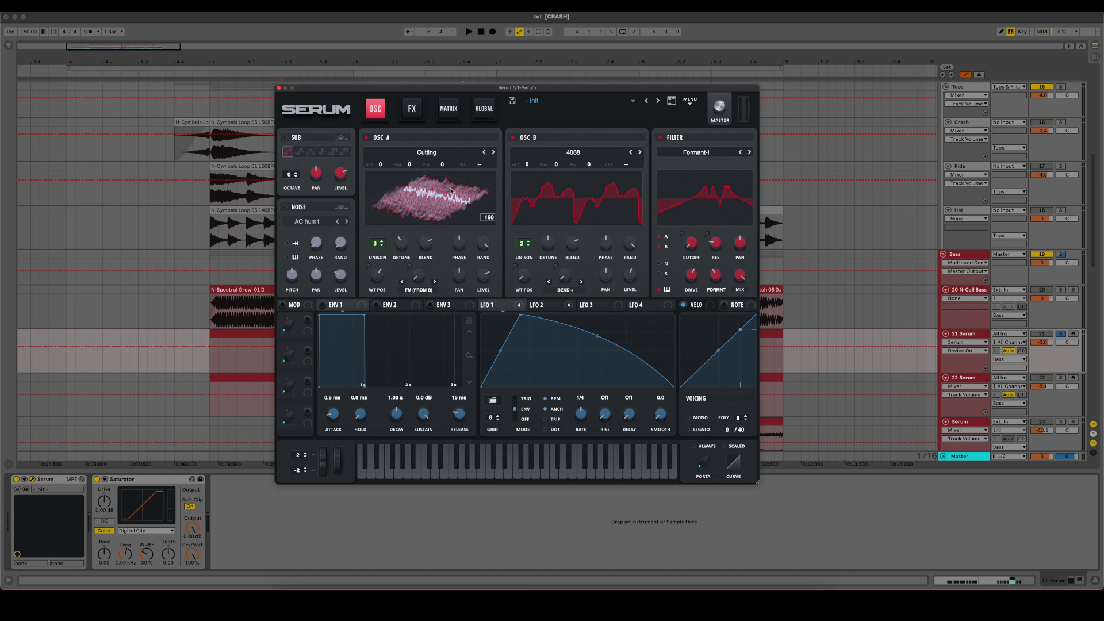
pyautogui.click(438, 203)
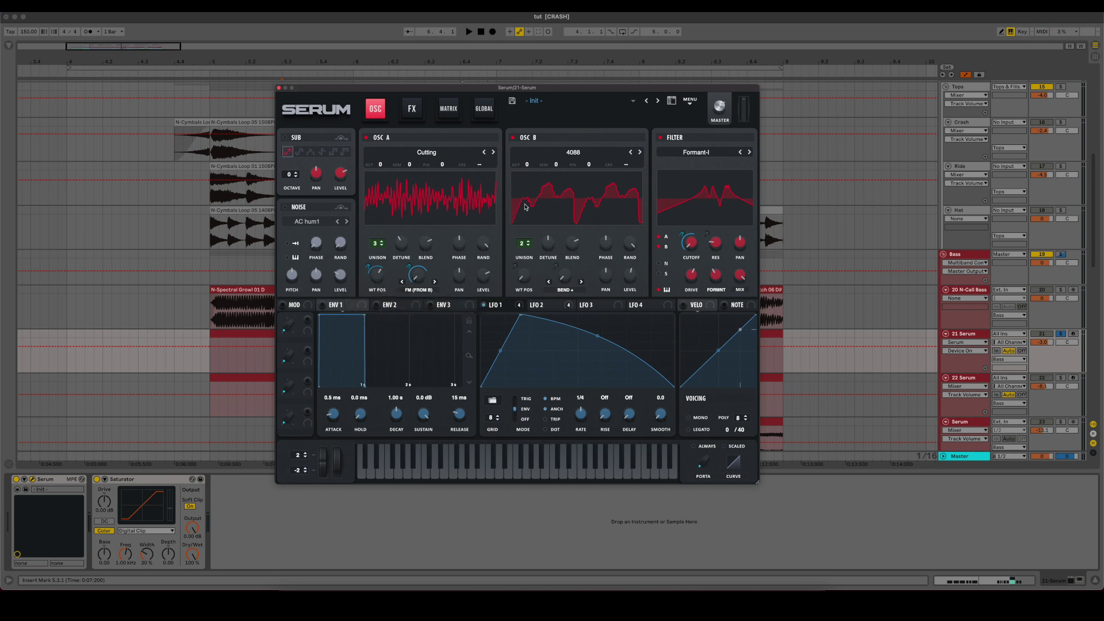
# Step: Arm the 21 Serum track and audition its patch with computer-keyboard notes at lower octaves
pyautogui.click(1071, 333)
pyautogui.press('d')
pyautogui.press('z')
pyautogui.press('d')
pyautogui.press('z')
pyautogui.press('d')
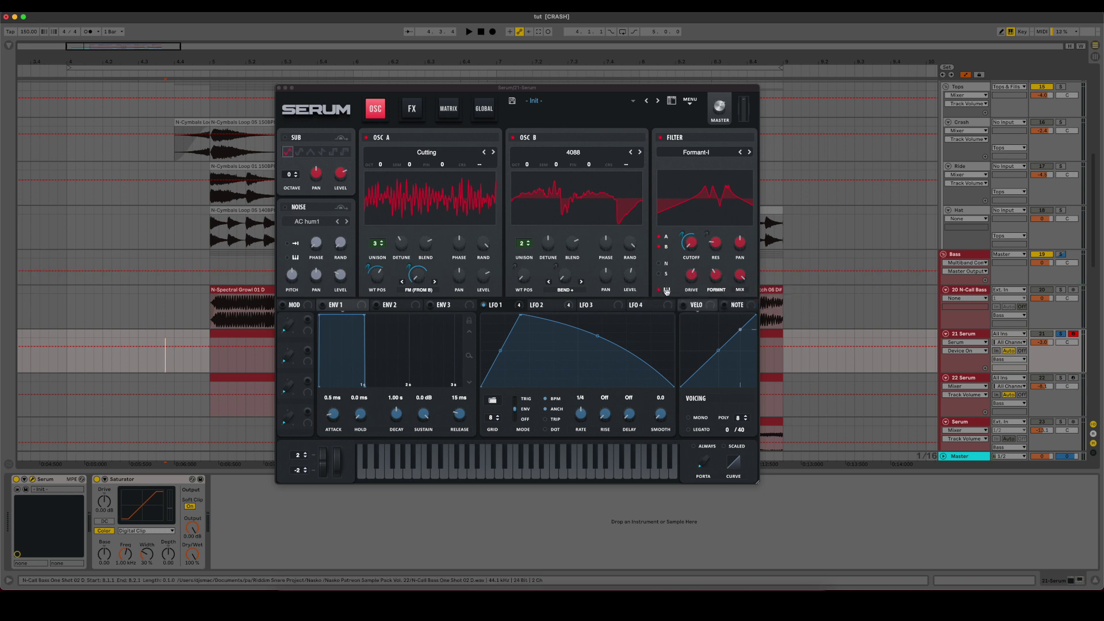
# Step: Examine Serum's Hyper/Dimension, Distortion and Compressor effects and close the plug-in window
pyautogui.click(411, 107)
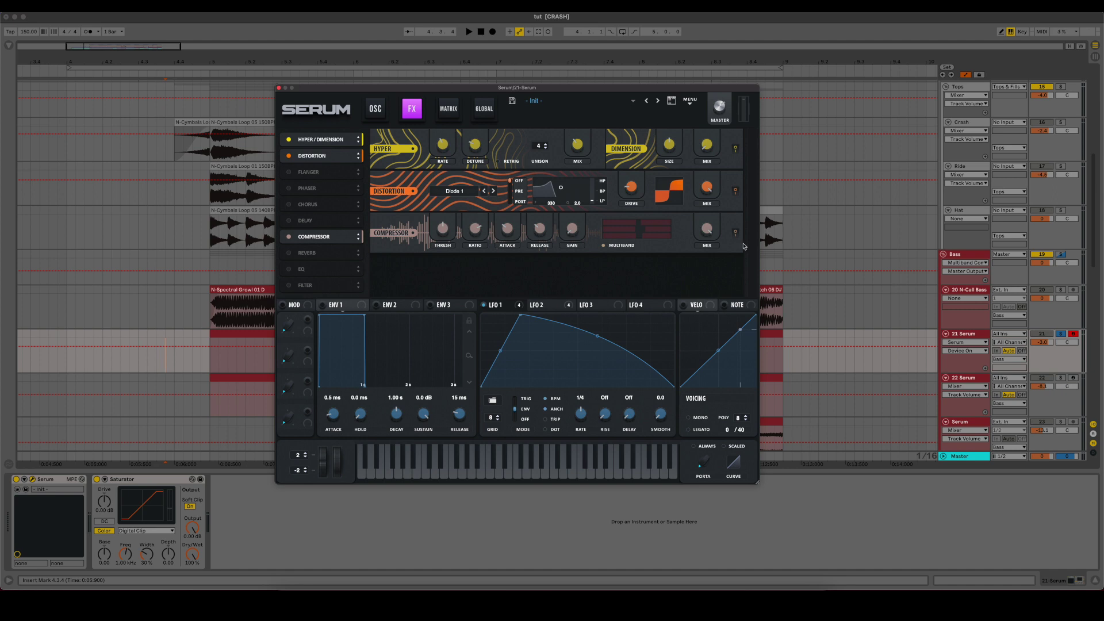
pyautogui.click(279, 88)
# Step: Place the insert marker at 5.3.1 on the 22 Serum track, then solo and arm that track
pyautogui.scroll(-4, 207, 368)
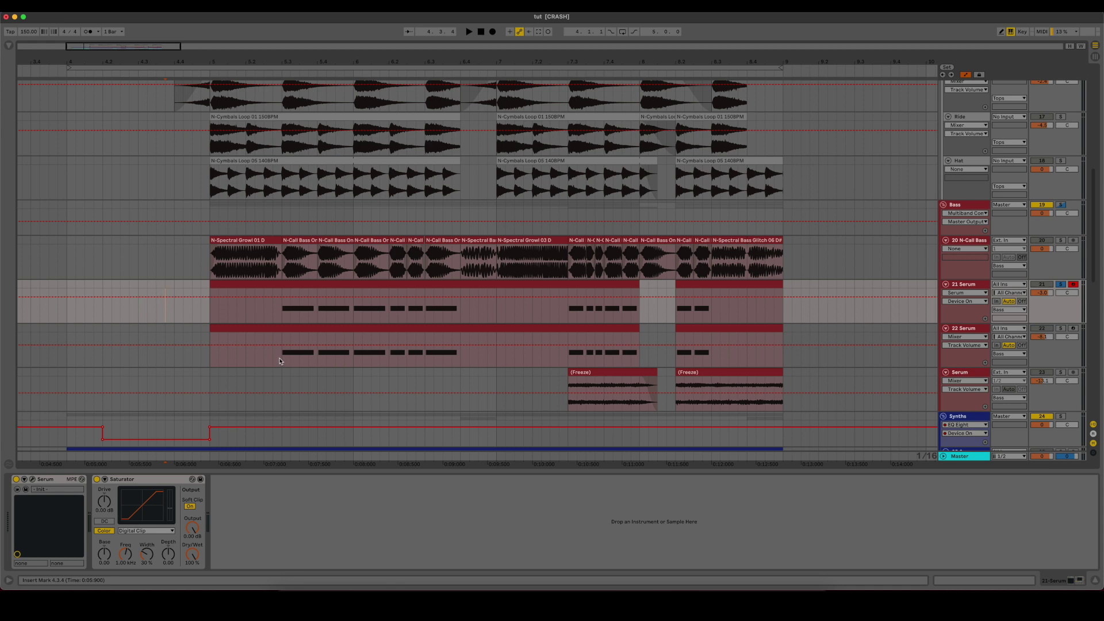
pyautogui.click(282, 360)
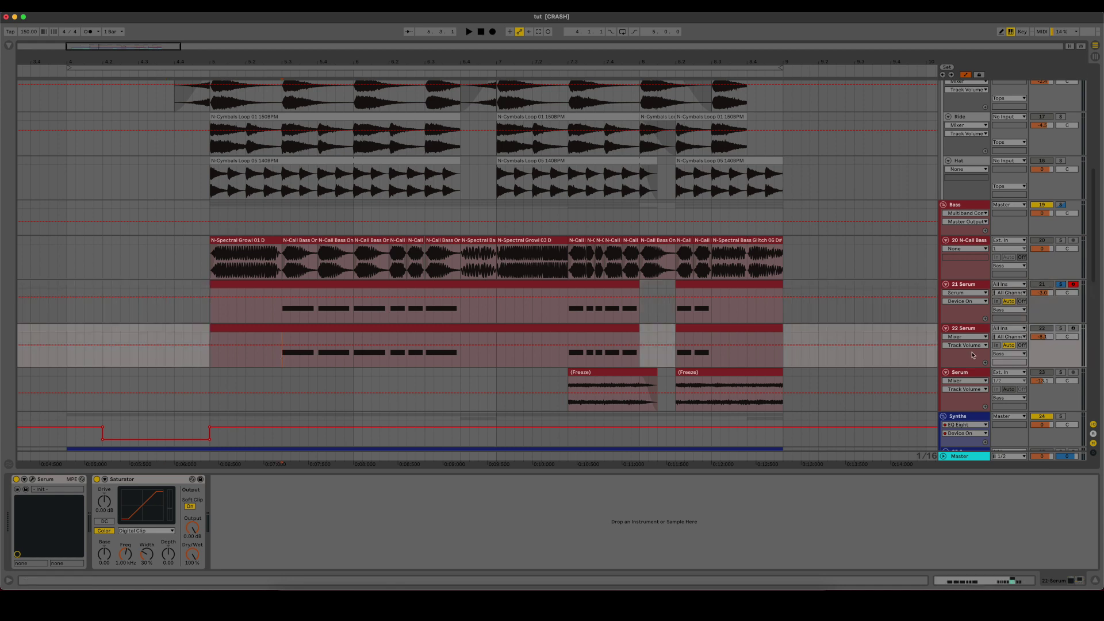
pyautogui.click(1060, 329)
pyautogui.click(1073, 328)
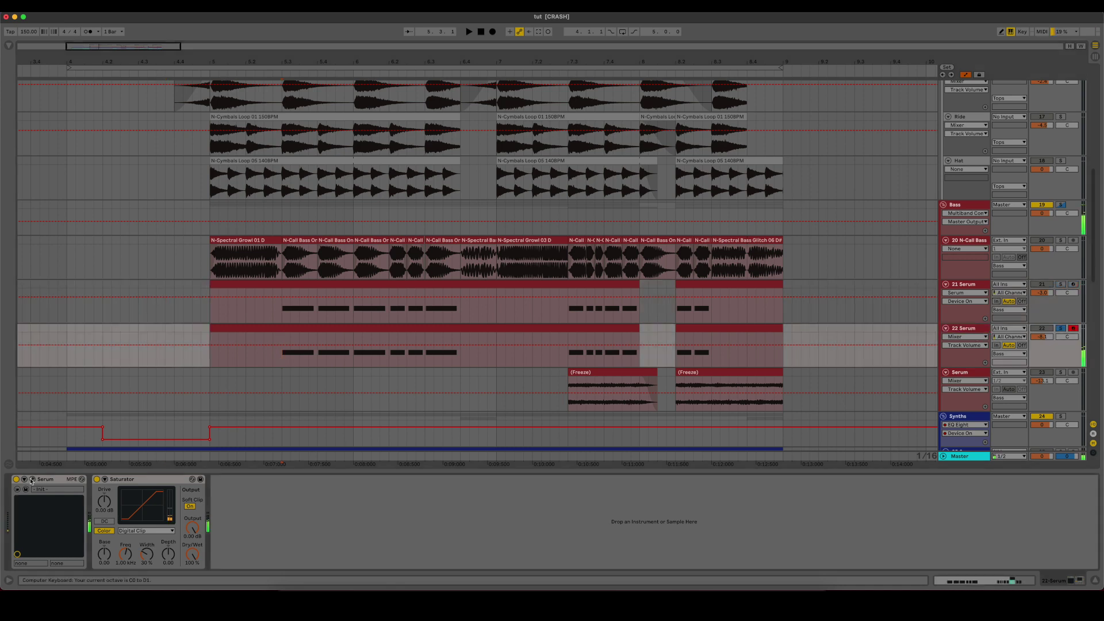
# Step: Open the 22 Serum track's Serum window in the middle of the screen and audition its patch with low notes
pyautogui.press('super+alt+p')
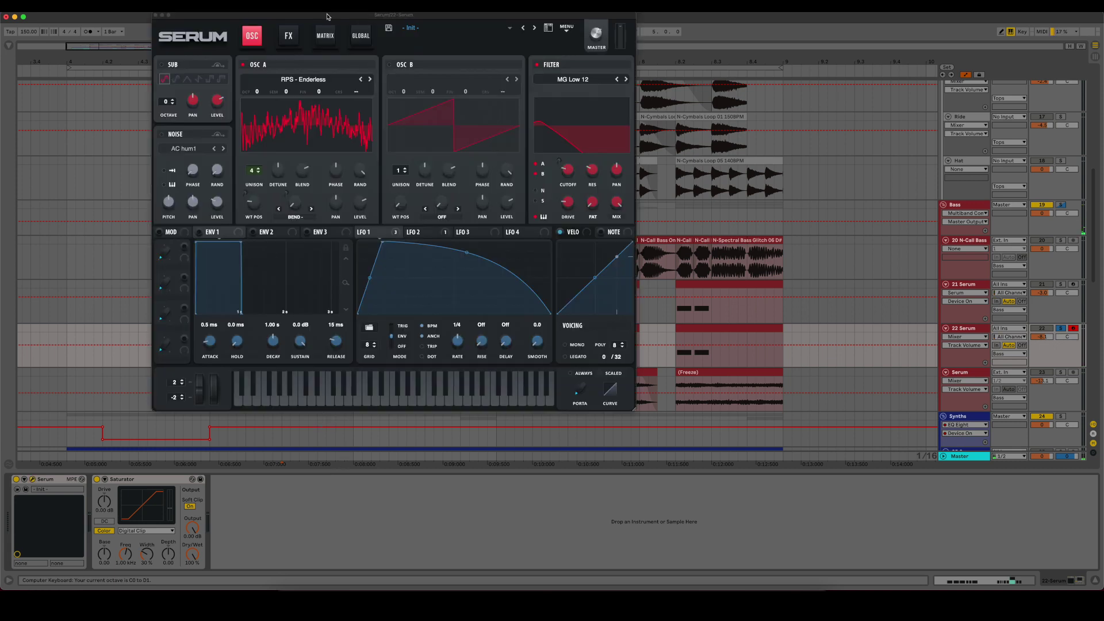
pyautogui.moveTo(328, 16); pyautogui.dragTo(478, 93)
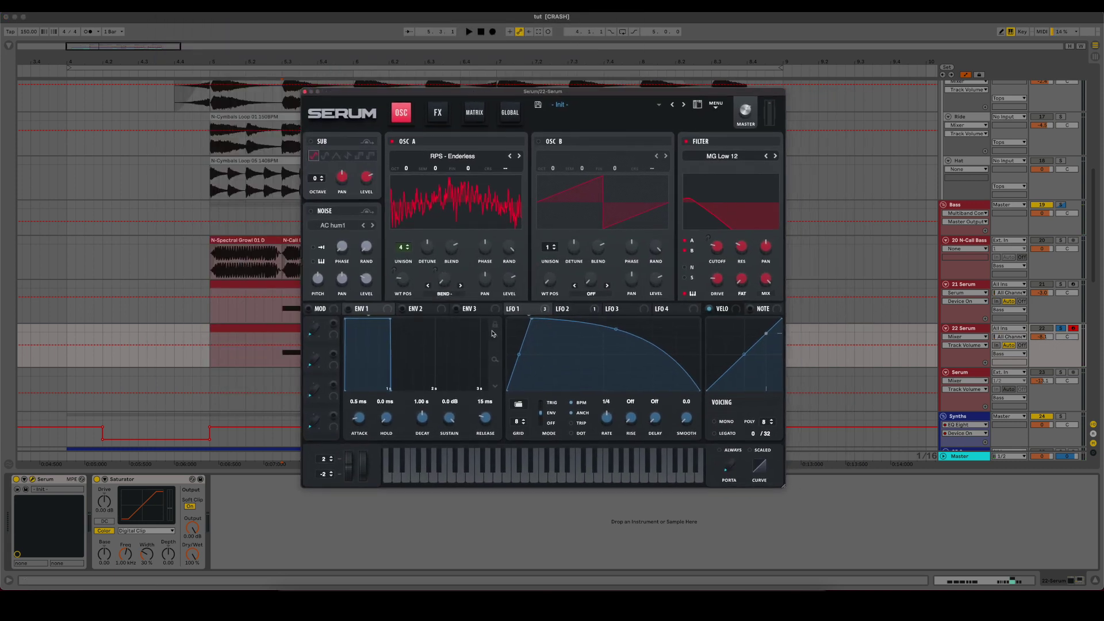
pyautogui.press('z')
pyautogui.press('a')
pyautogui.press('a')
pyautogui.press('a')
# Step: Examine the patch's LFO 1 modulation and its effects in Serum, closing the plug-in window at the end
pyautogui.click(717, 105)
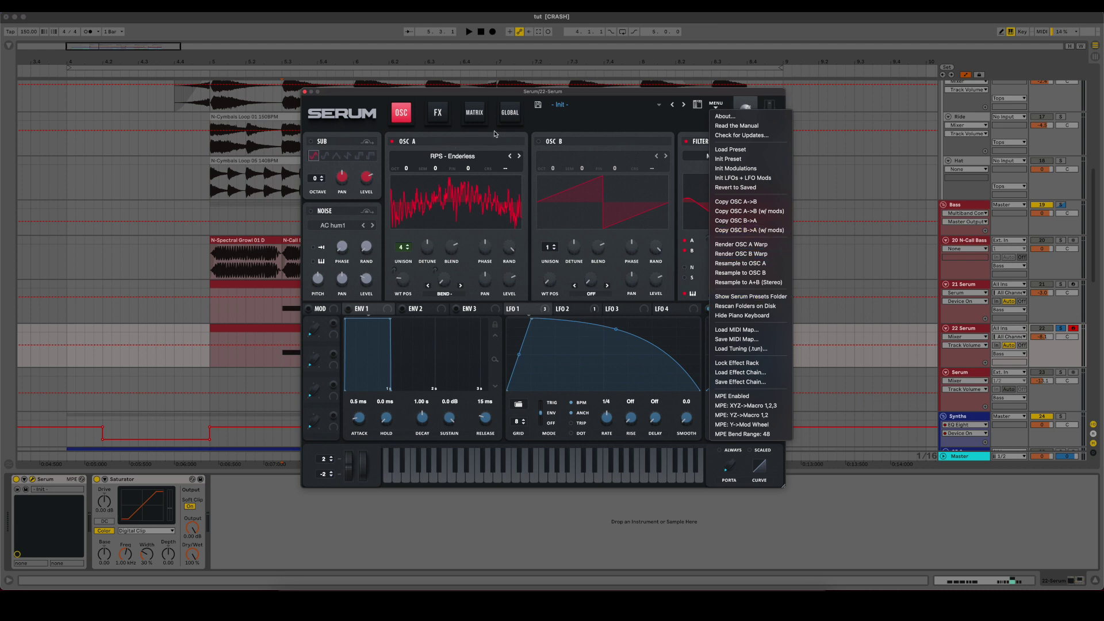
pyautogui.click(484, 203)
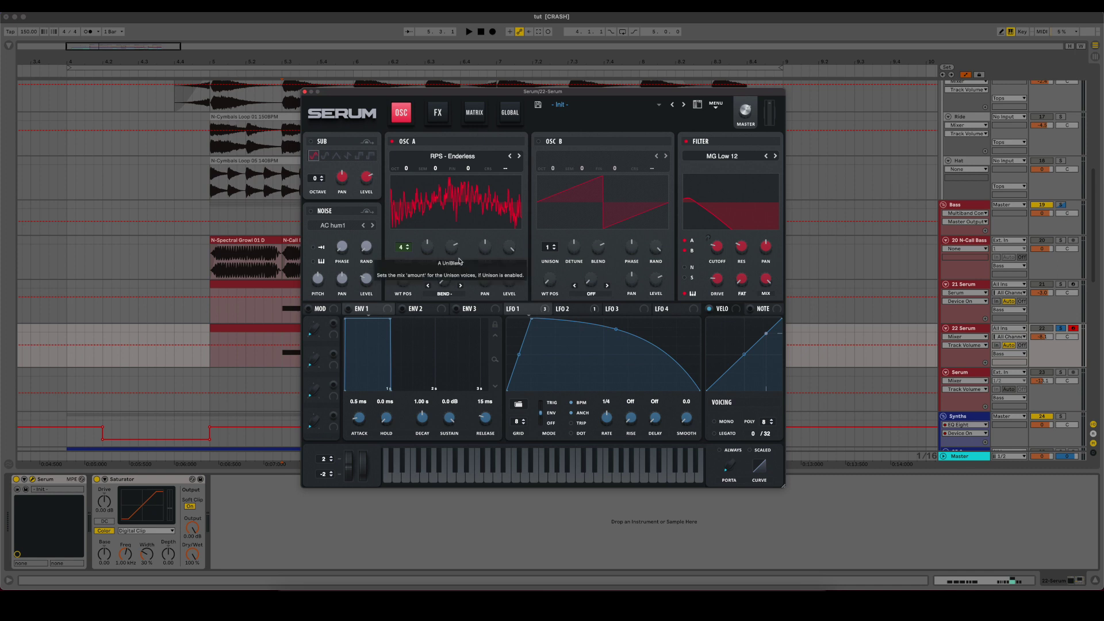
pyautogui.click(523, 311)
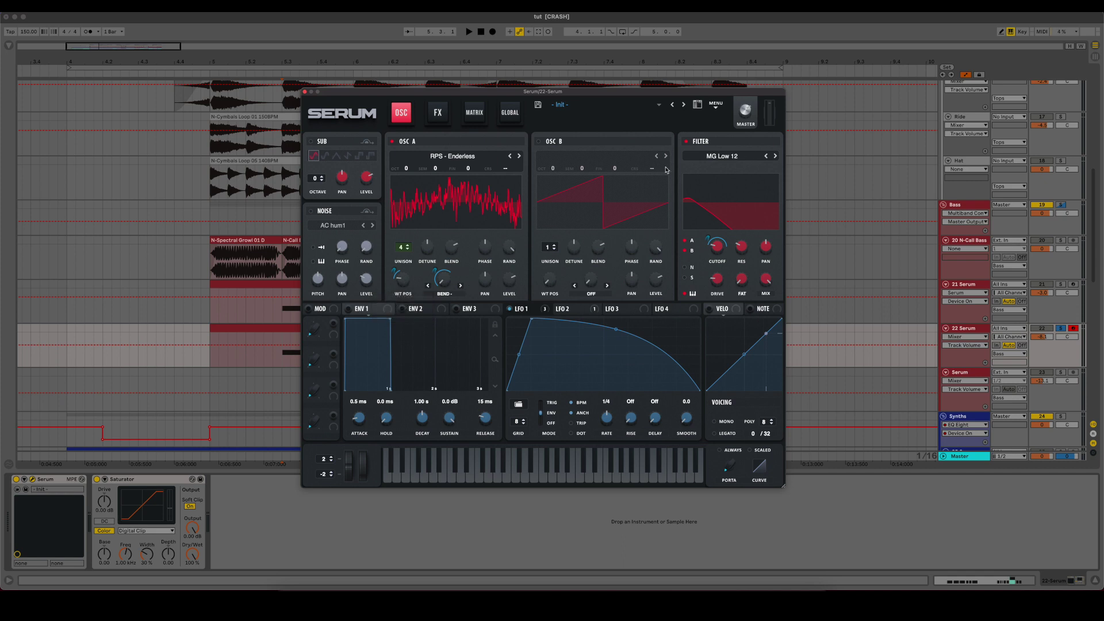
pyautogui.click(440, 116)
pyautogui.click(305, 92)
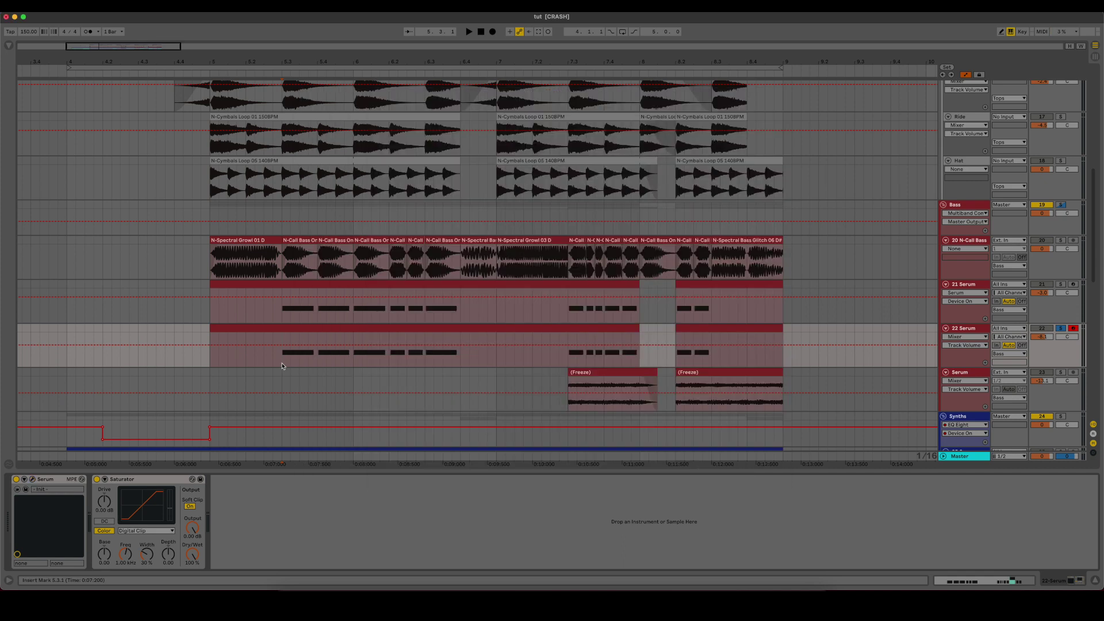
# Step: Solo the 20 N-Call Bass track and play it from 5.3.1
pyautogui.click(1060, 240)
pyautogui.press('space')
pyautogui.press('space')
pyautogui.press('space')
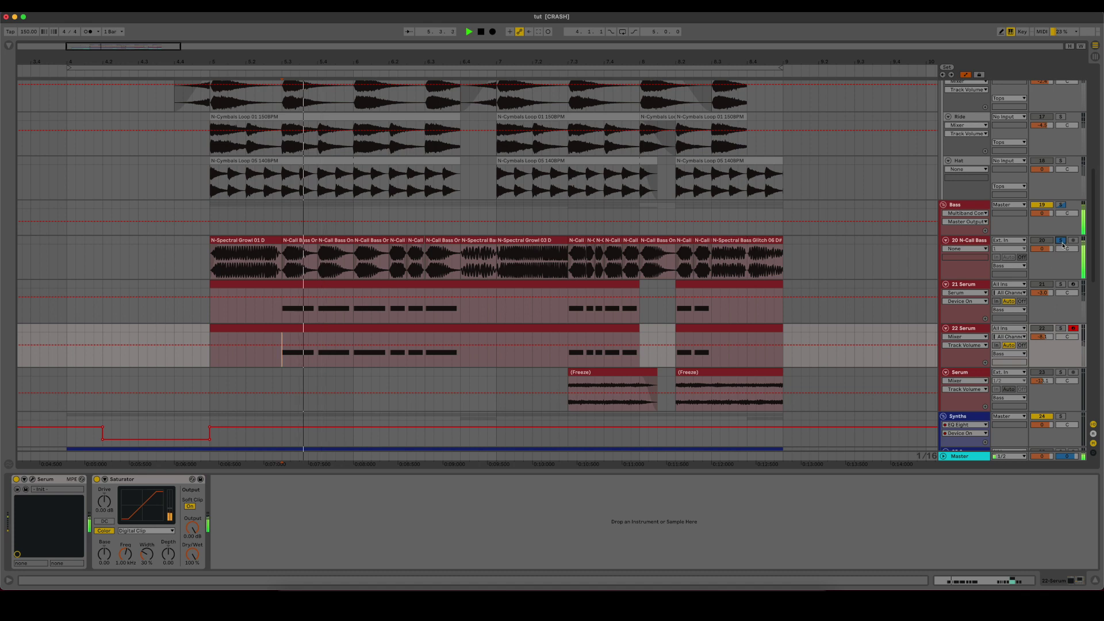
# Step: Play the N-Call Bass together with the soloed 21 Serum and 22 Serum tracks, and clear the solos
pyautogui.click(1061, 284)
pyautogui.click(1063, 331)
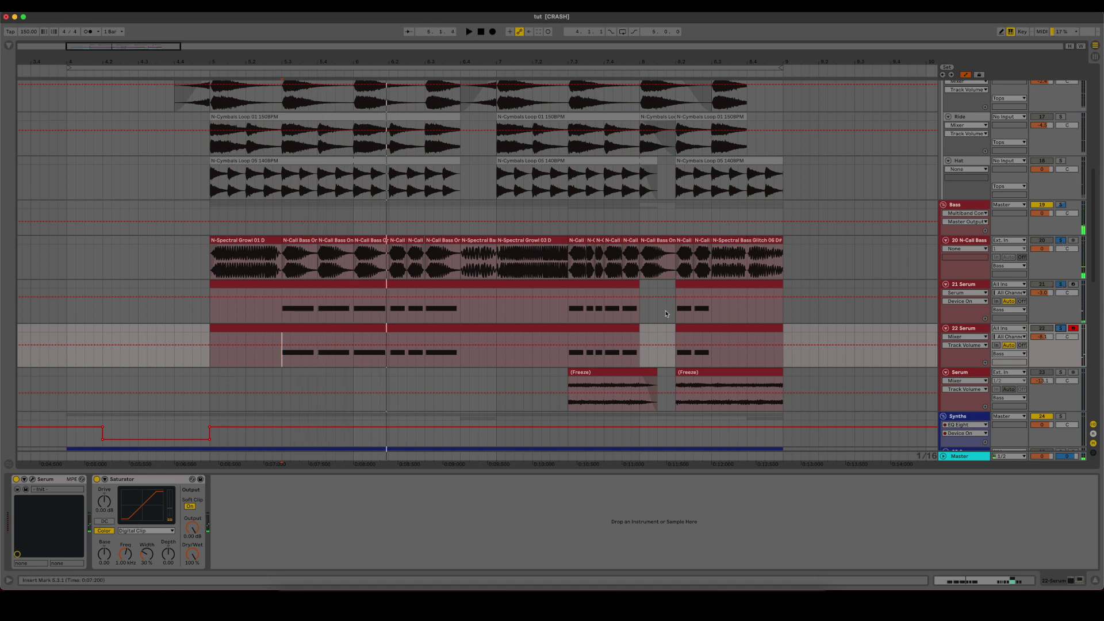
pyautogui.press('space')
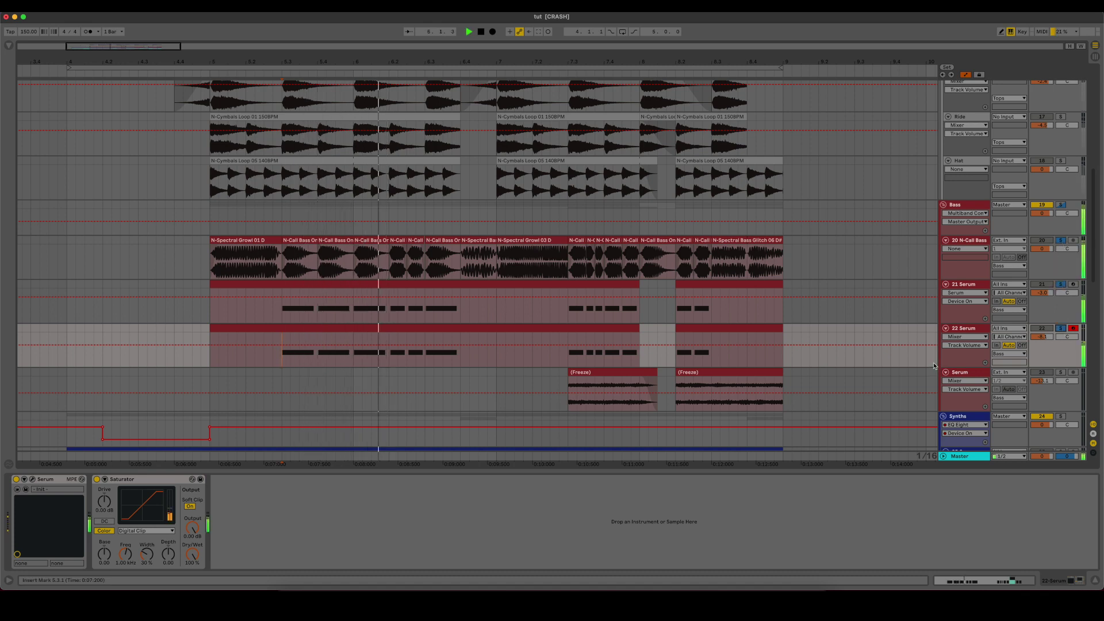
pyautogui.press('space')
pyautogui.click(1061, 329)
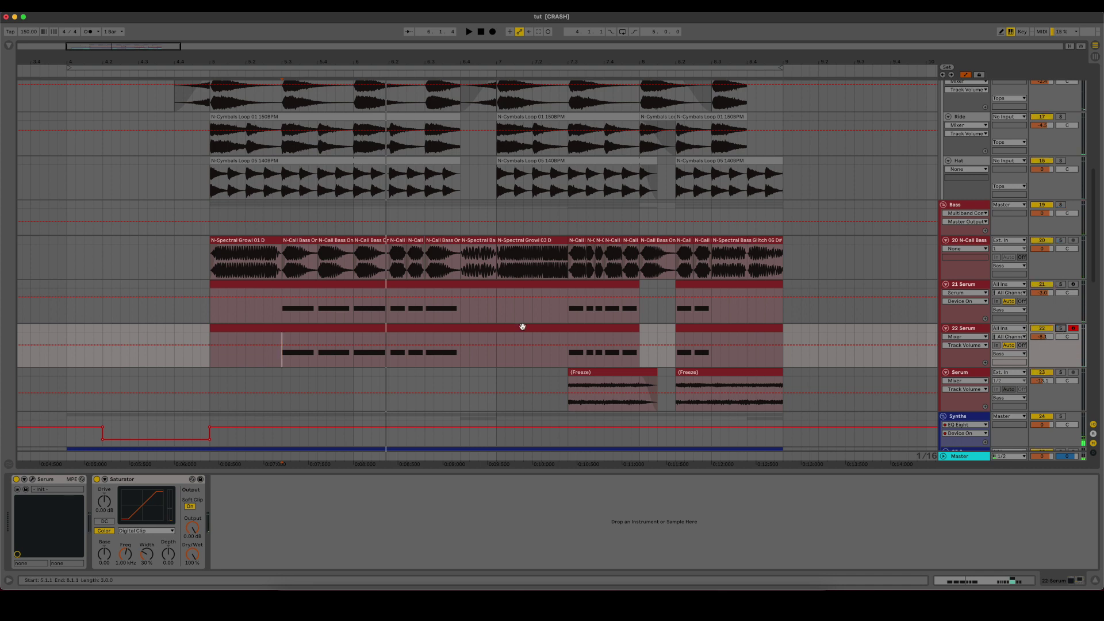
# Step: Place the insert marker at 7.3.1 on the 21 Serum track, arm it and audition a note
pyautogui.scroll(-3, 535, 357)
pyautogui.scroll(1, 541, 389)
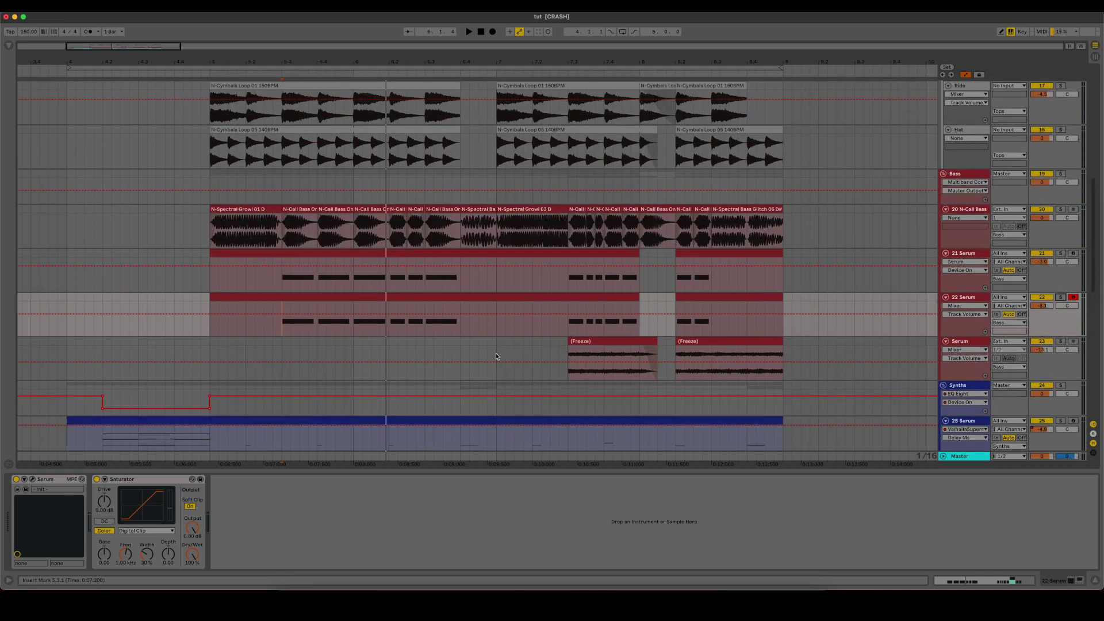
pyautogui.moveTo(497, 357); pyautogui.dragTo(783, 358)
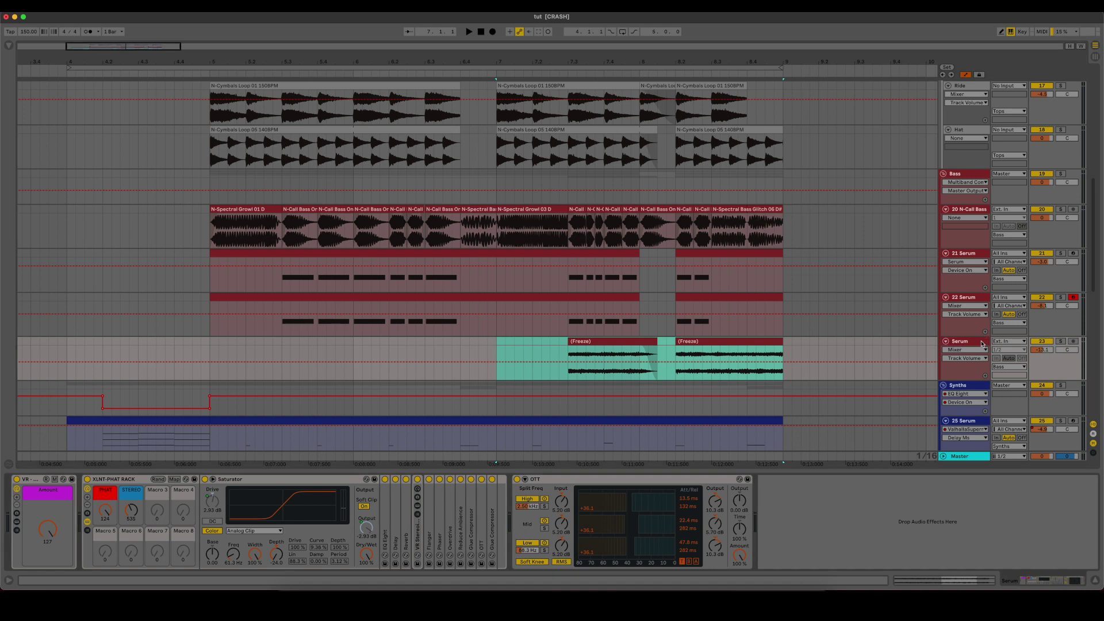
pyautogui.click(567, 281)
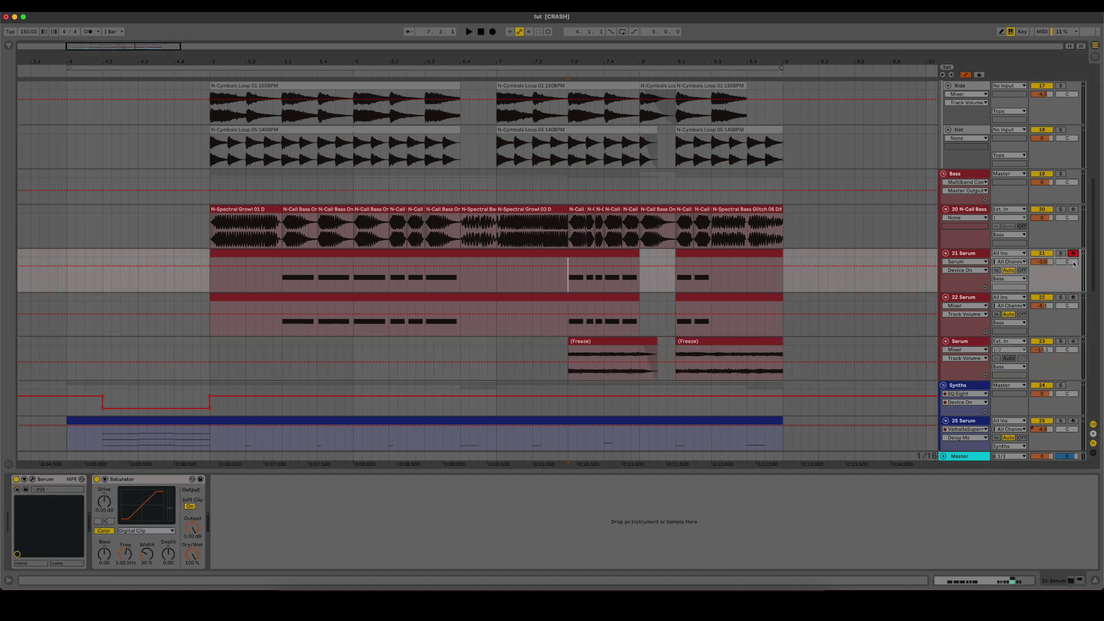
pyautogui.press('a')
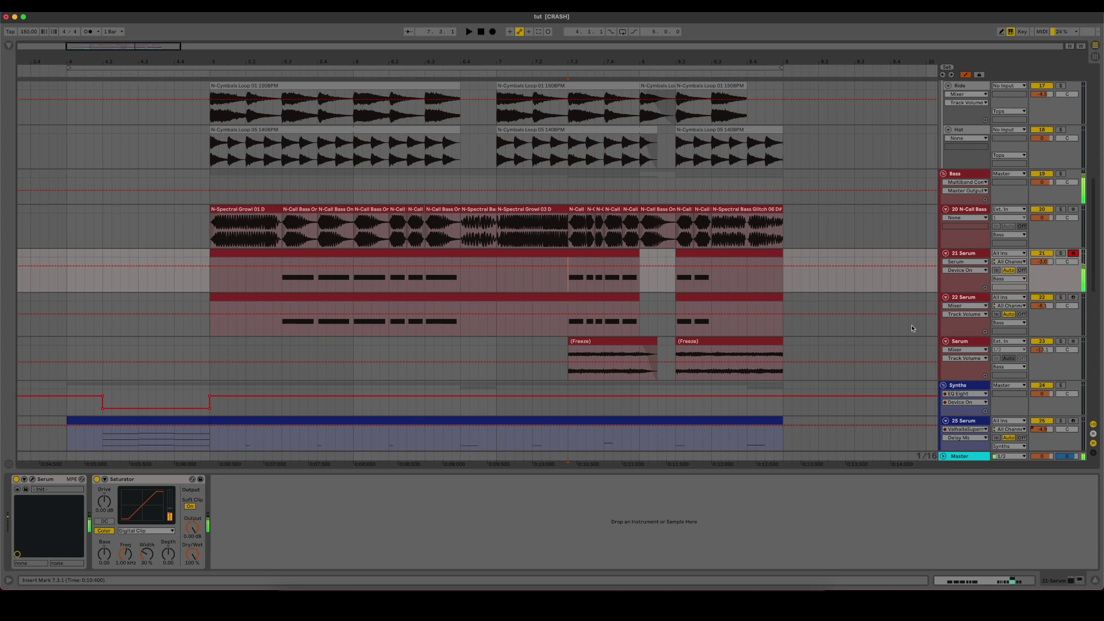
# Step: Solo the frozen Serum track and play its two clips starting at 7.3.1
pyautogui.click(1062, 342)
pyautogui.click(961, 342)
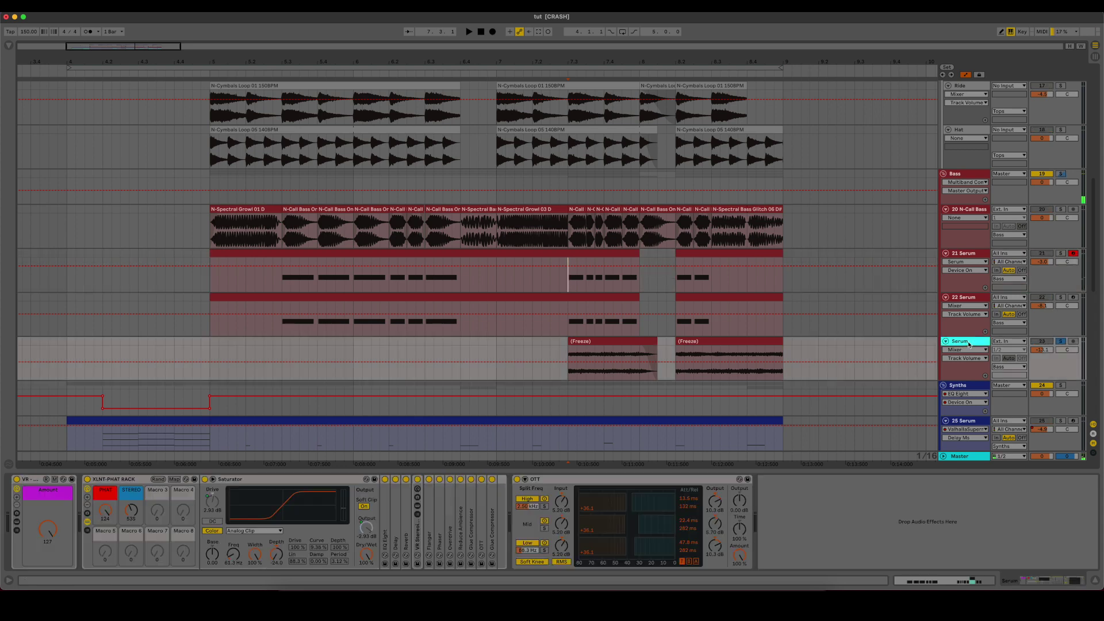
pyautogui.moveTo(565, 376); pyautogui.dragTo(783, 371)
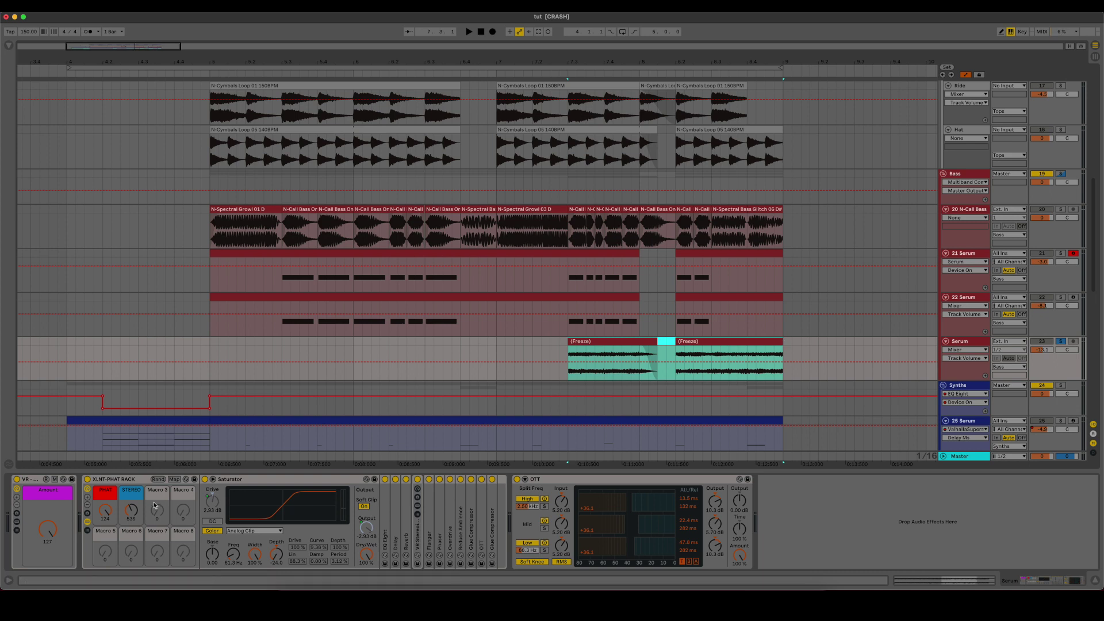
pyautogui.press('space')
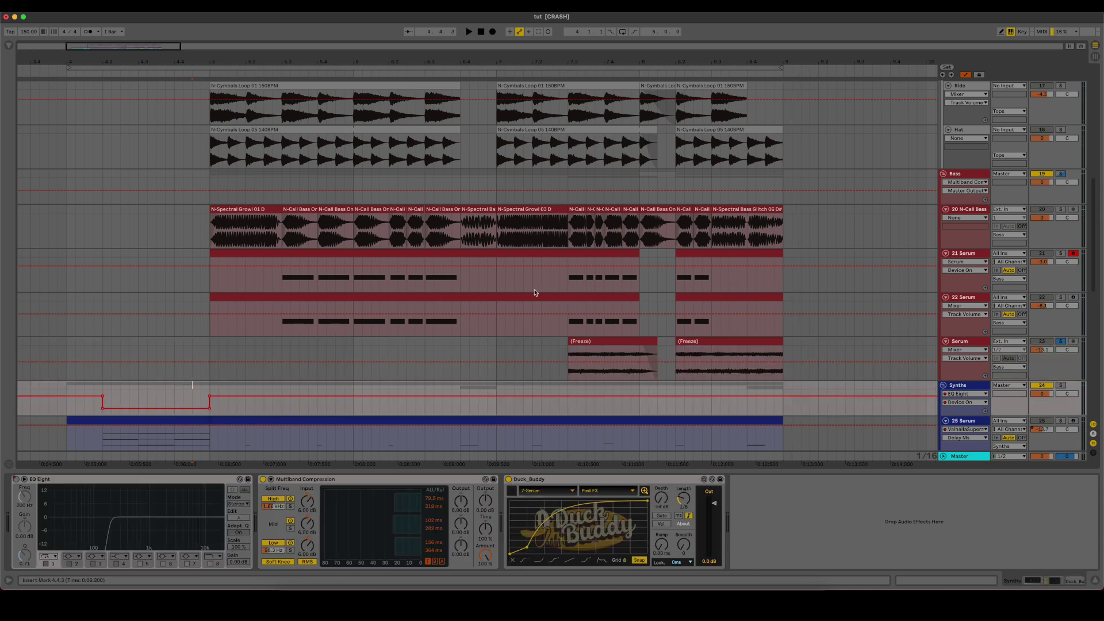
# Step: Examine the frozen Serum track's device chain, including the VR rack and the XLNT-PHAT RACK
pyautogui.click(973, 343)
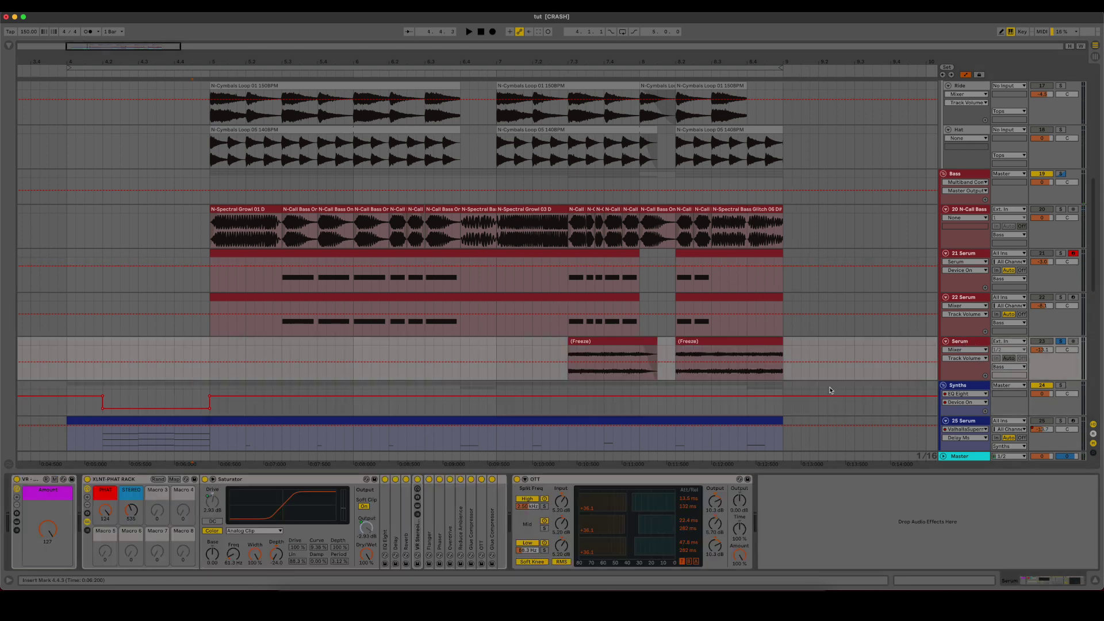
pyautogui.click(25, 485)
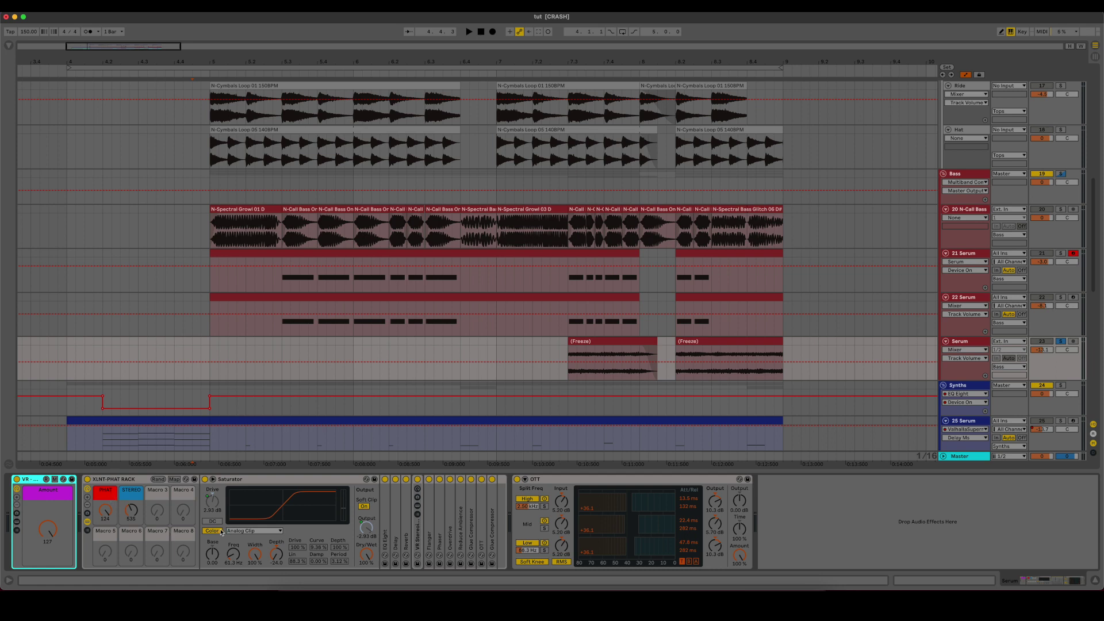
pyautogui.click(127, 480)
pyautogui.click(33, 482)
# Step: Show the Reverb Throw automation of the Bass group's processing rack and look over the group's EQ Eight
pyautogui.click(970, 185)
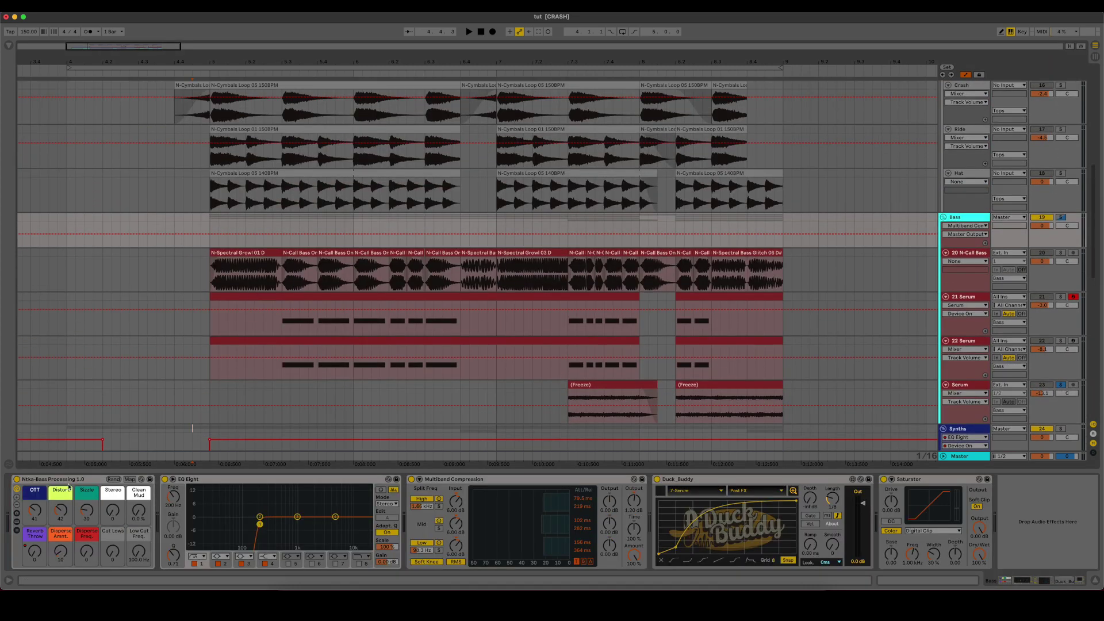
pyautogui.click(69, 481)
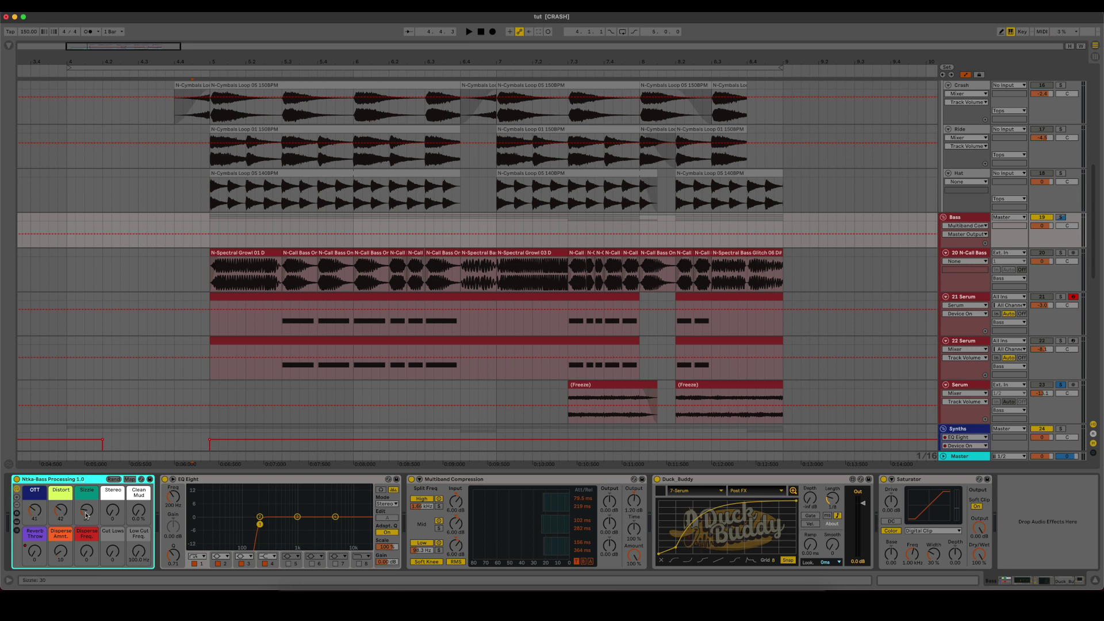
pyautogui.rightClick(35, 552)
pyautogui.click(291, 233)
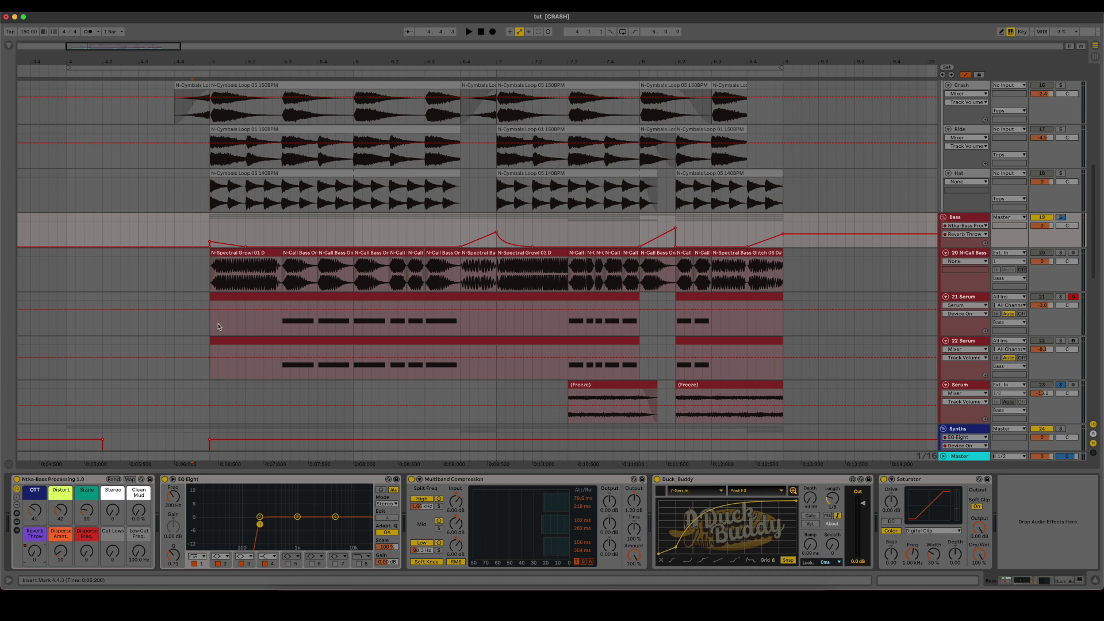
pyautogui.click(265, 481)
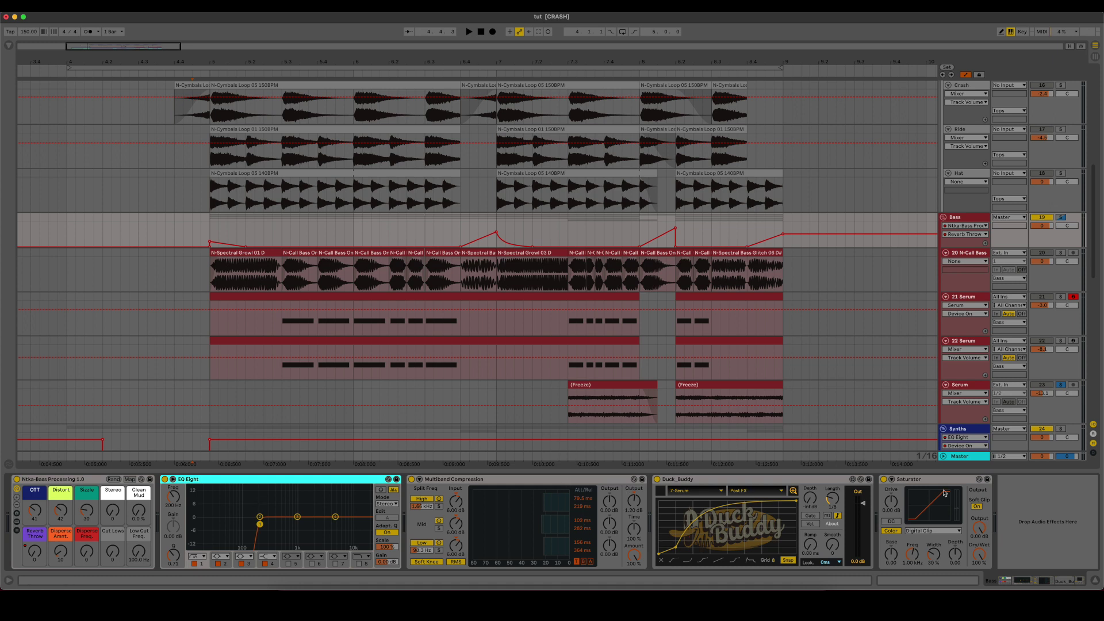
# Step: Play the whole soloed Bass group from 5.1.1 and stop after the last bass clips
pyautogui.click(210, 283)
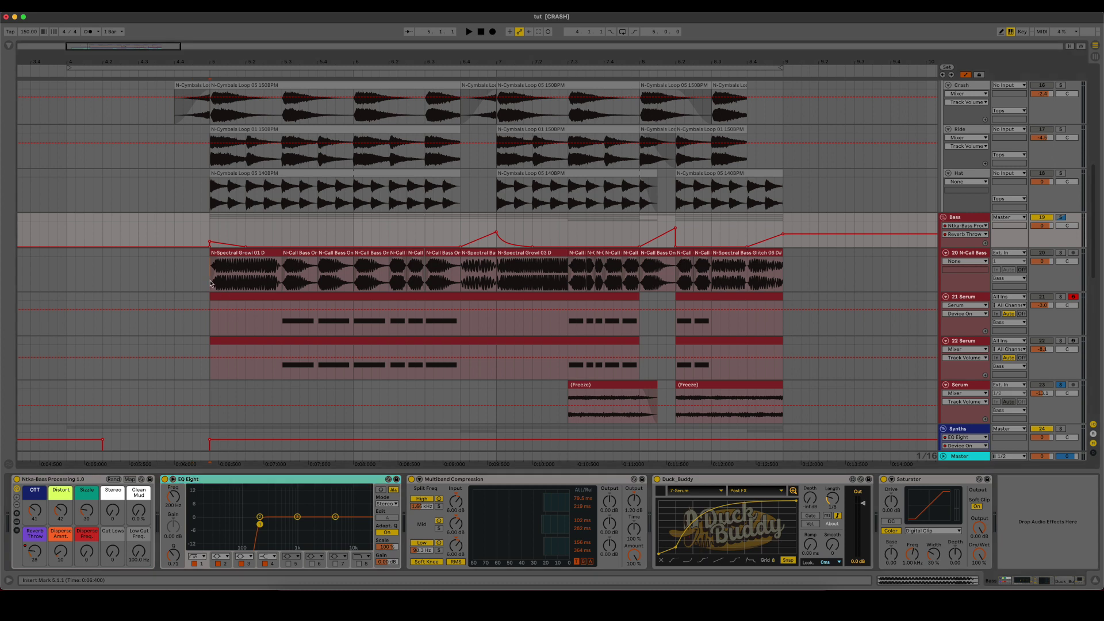
pyautogui.click(1062, 218)
pyautogui.press('space')
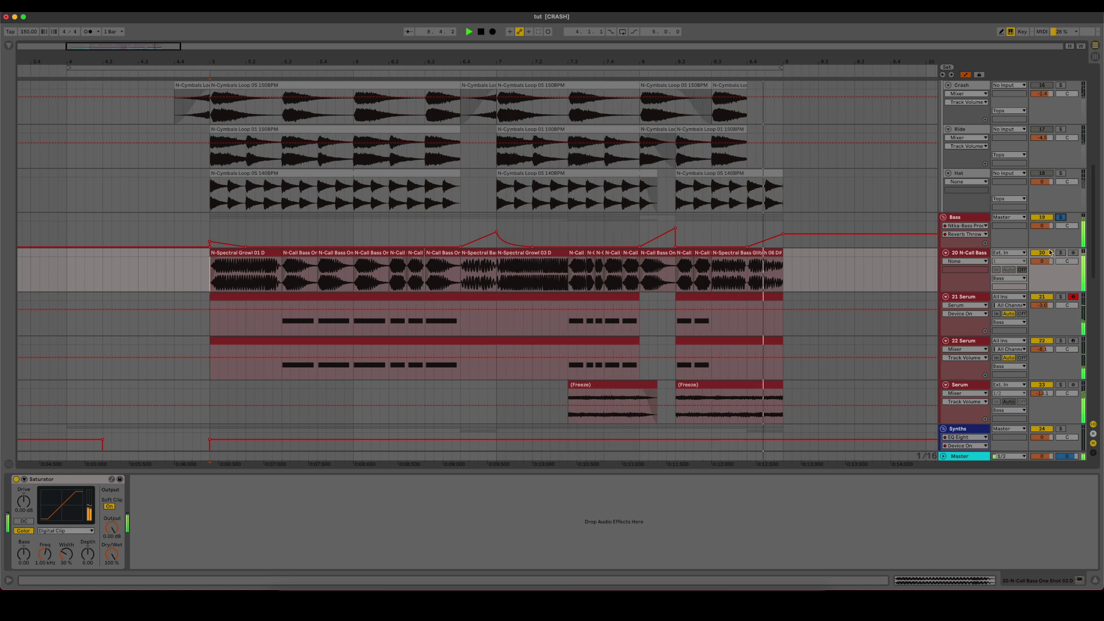
pyautogui.click(112, 230)
pyautogui.press('space')
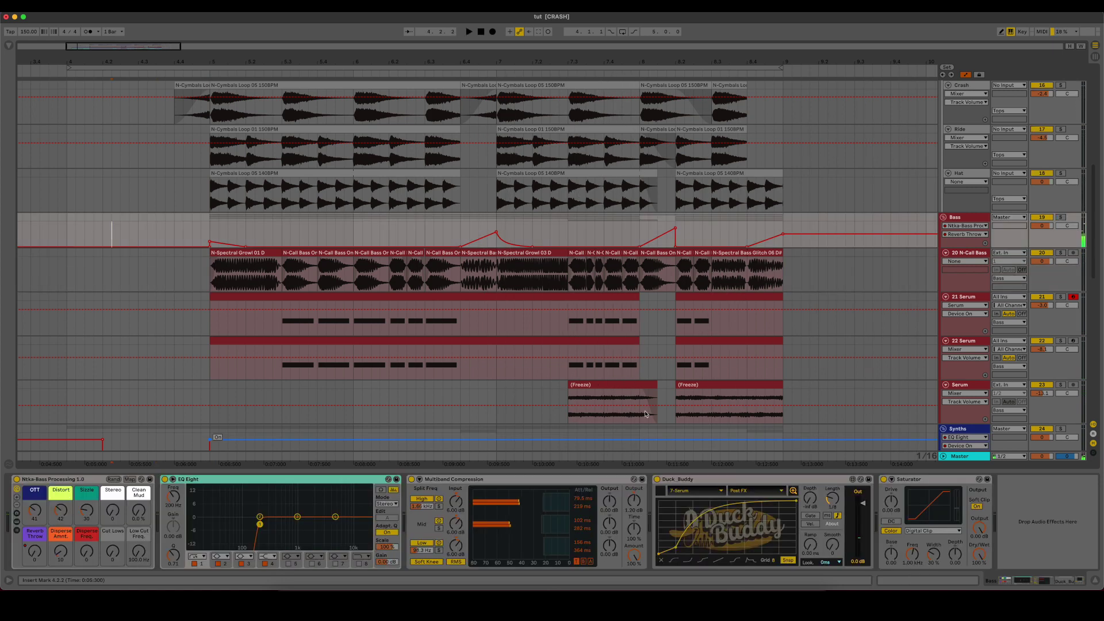
# Step: Place the insert marker at 5.1.1 on the 25 Serum track in the Synths group and hide the device view
pyautogui.scroll(-3, 254, 244)
pyautogui.scroll(-1, 254, 244)
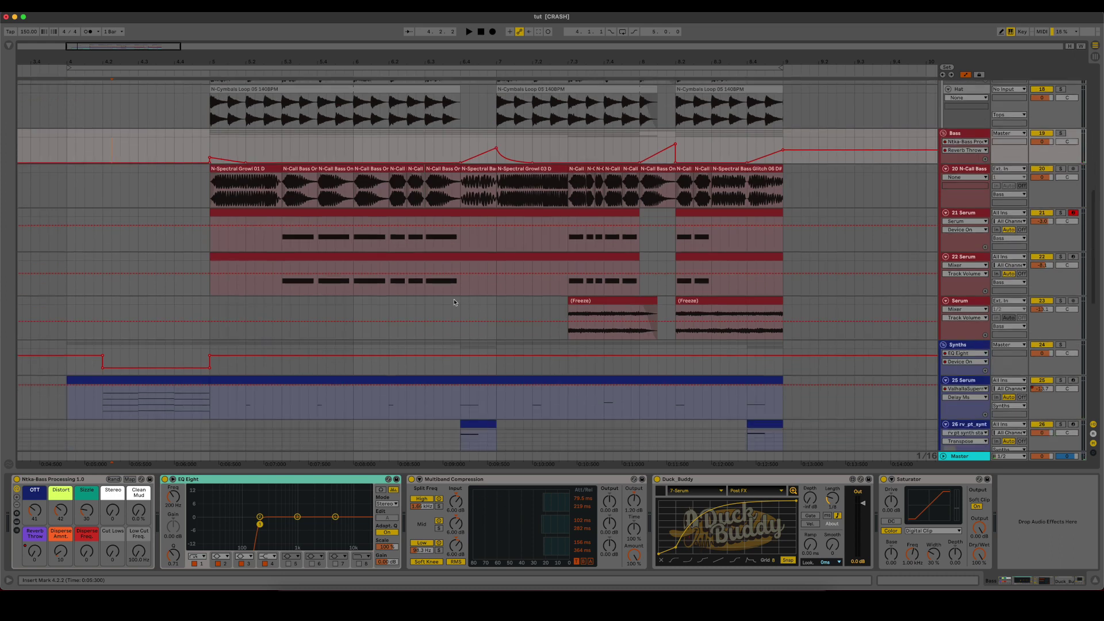
pyautogui.scroll(-1, 462, 338)
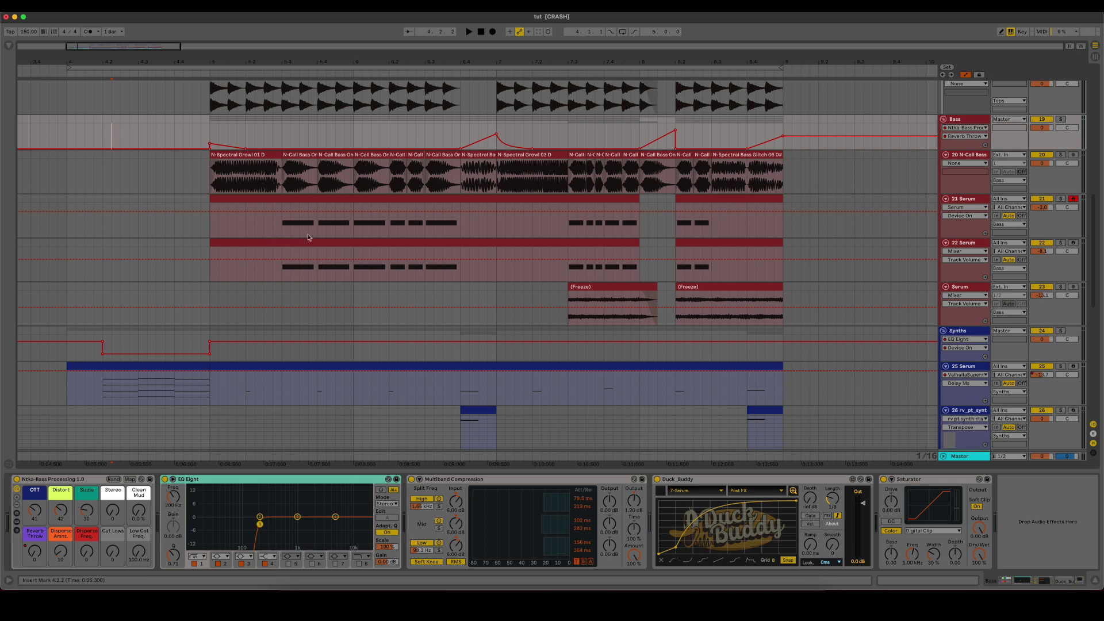
pyautogui.scroll(-5, 206, 338)
pyautogui.click(210, 245)
pyautogui.scroll(2, 328, 306)
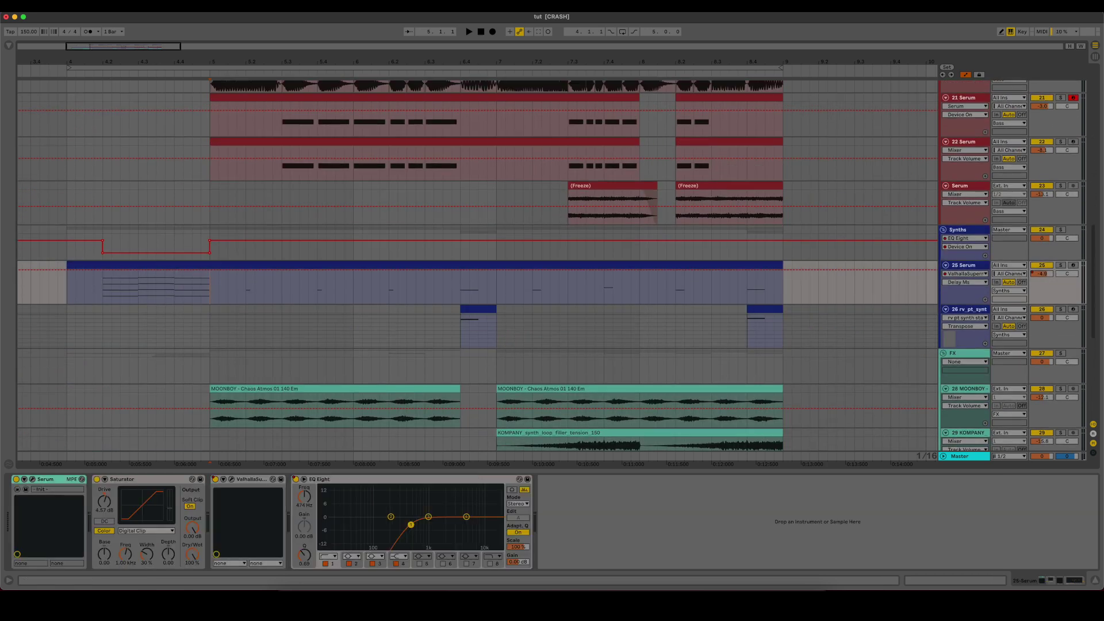
pyautogui.press('alt+super+l')
pyautogui.scroll(2, 446, 349)
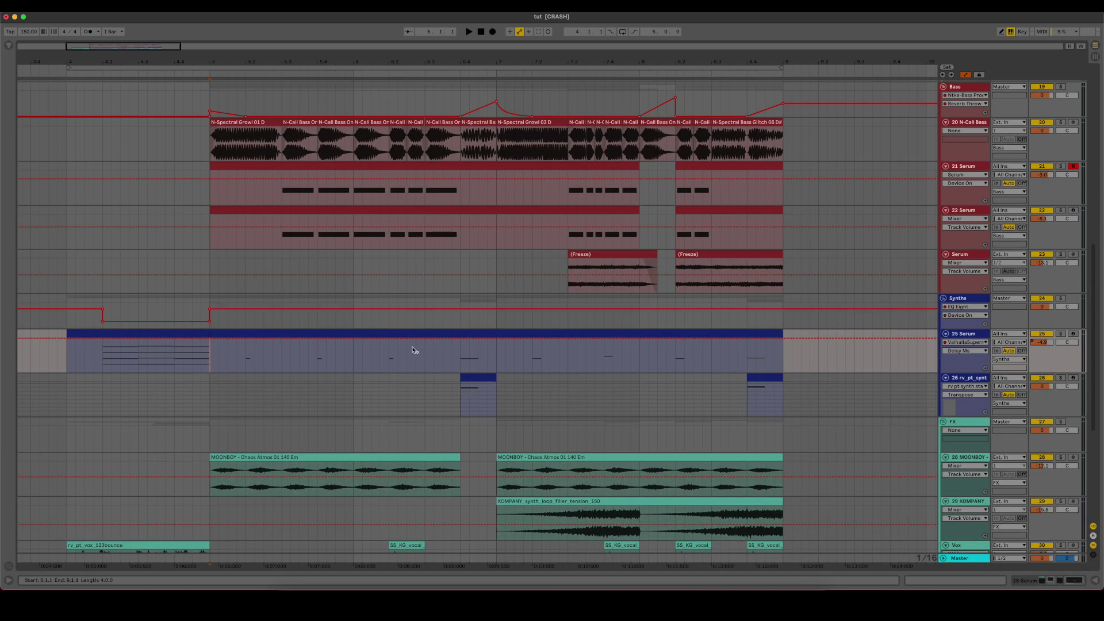
# Step: Examine the Synths group's effects and the 25 Serum track's ValhallaSupermassive settings, closing the plug-in window at the end
pyautogui.doubleClick(977, 300)
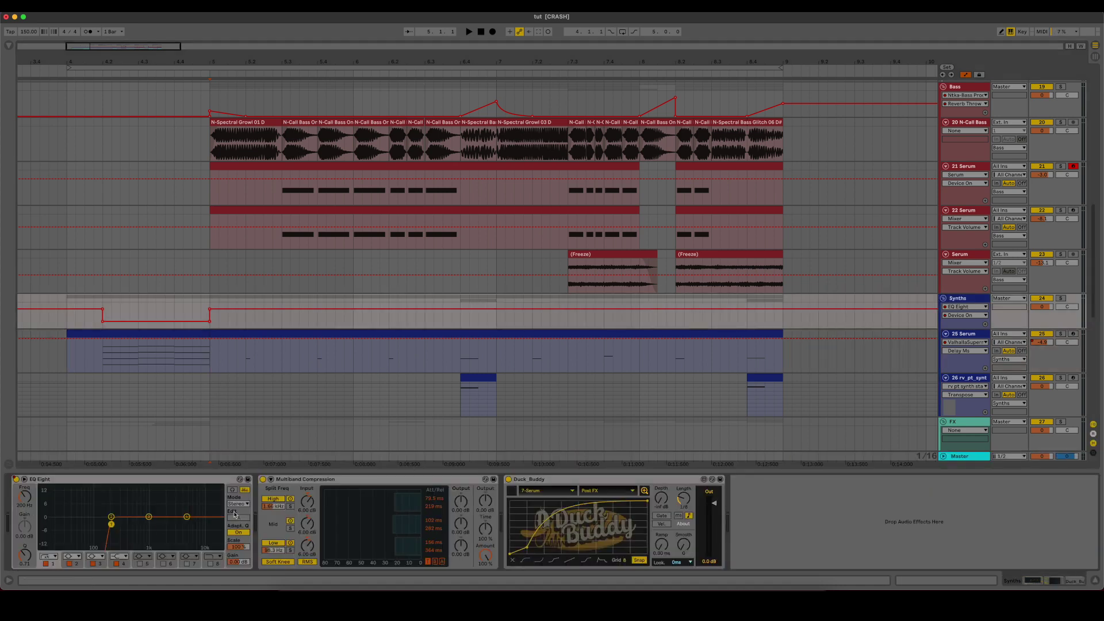
pyautogui.click(261, 364)
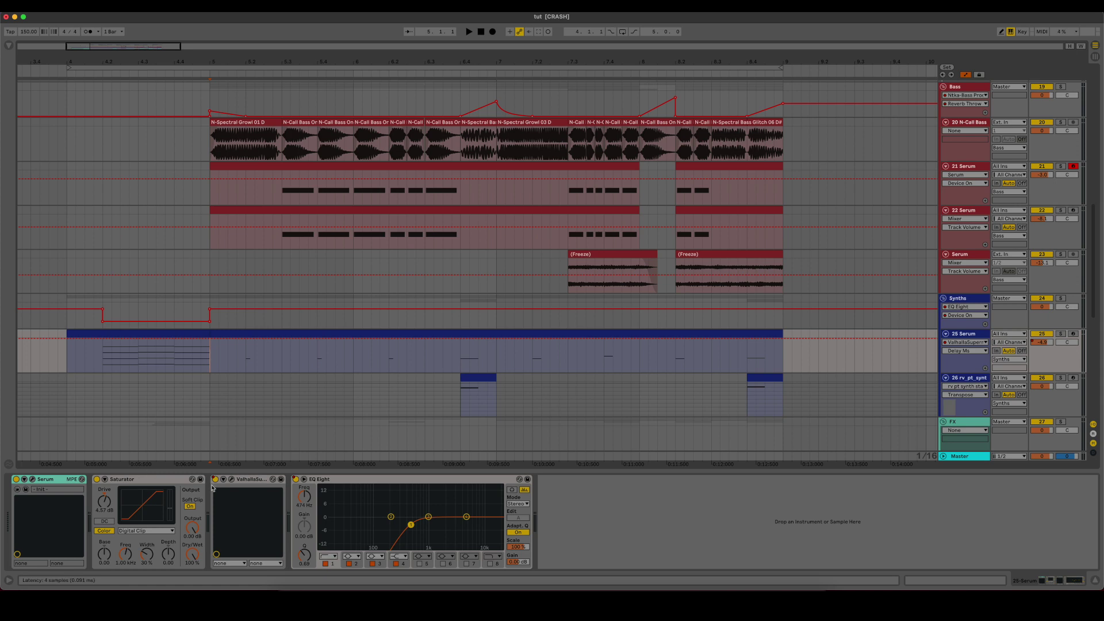
pyautogui.click(231, 481)
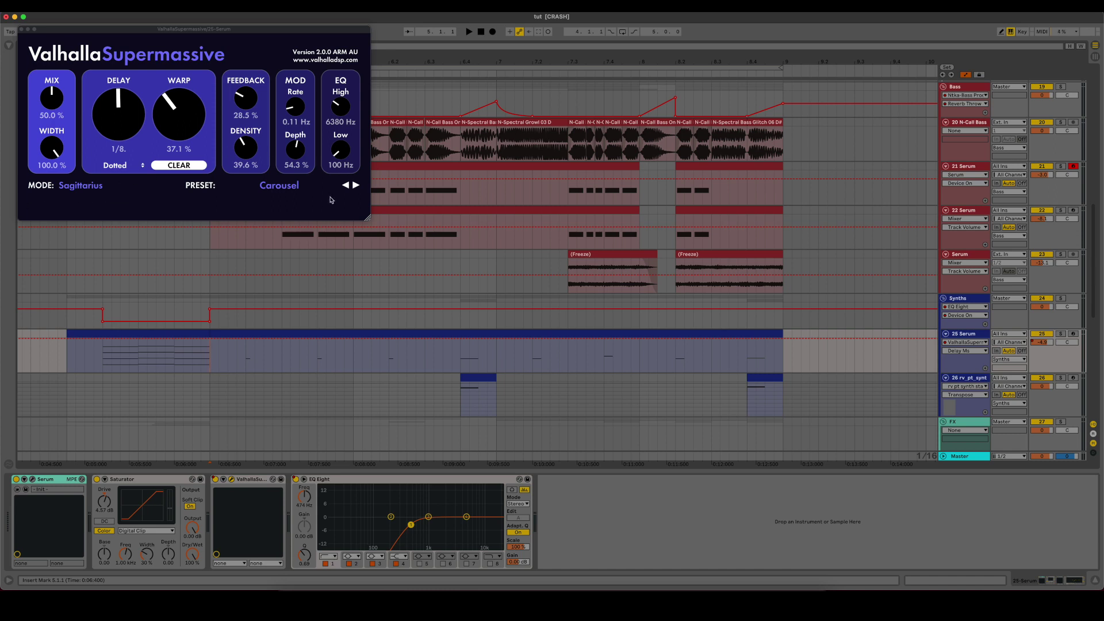
pyautogui.click(22, 29)
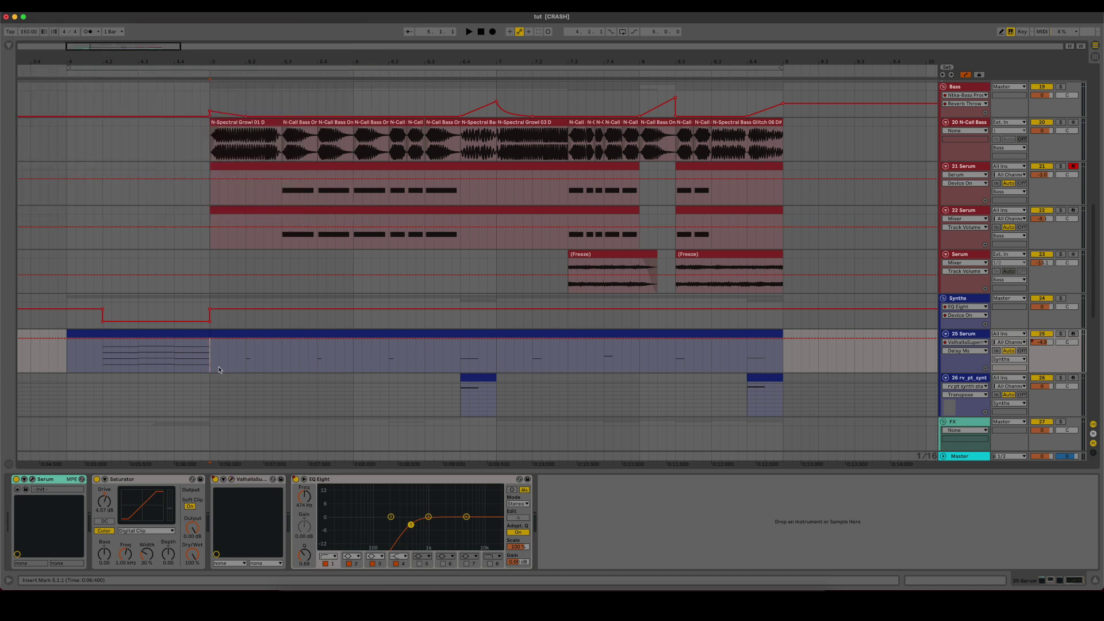
# Step: Place the insert marker at 5.2.1 on the 25 Serum track and solo it
pyautogui.click(246, 363)
pyautogui.click(1061, 335)
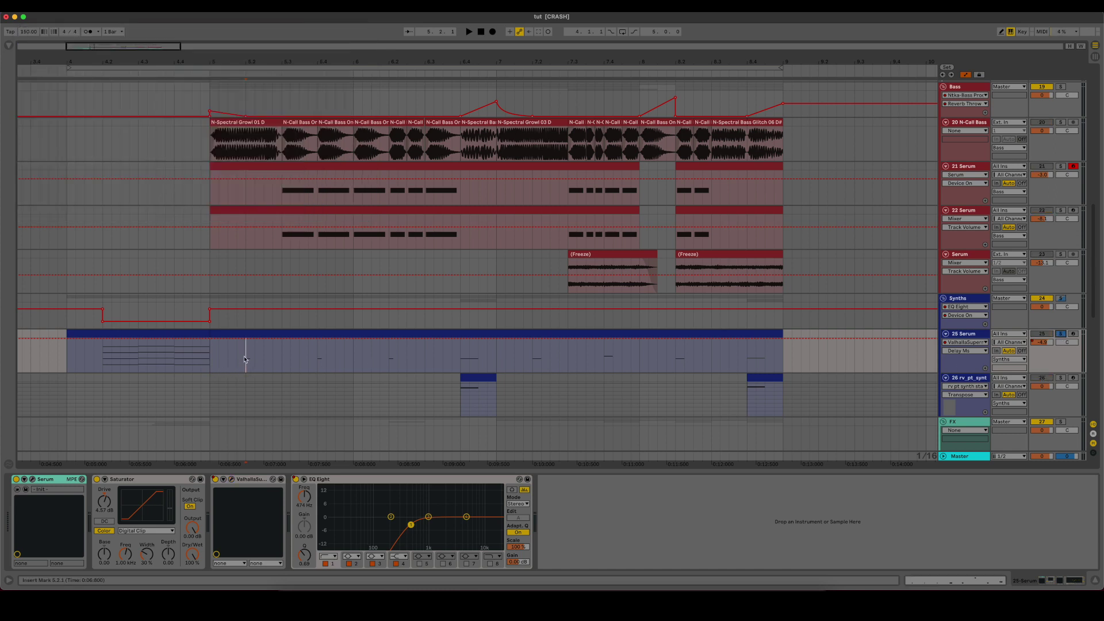
# Step: Play the soloed 25 Serum track from 5.2.1, stop playback and take the track out of solo
pyautogui.press('space')
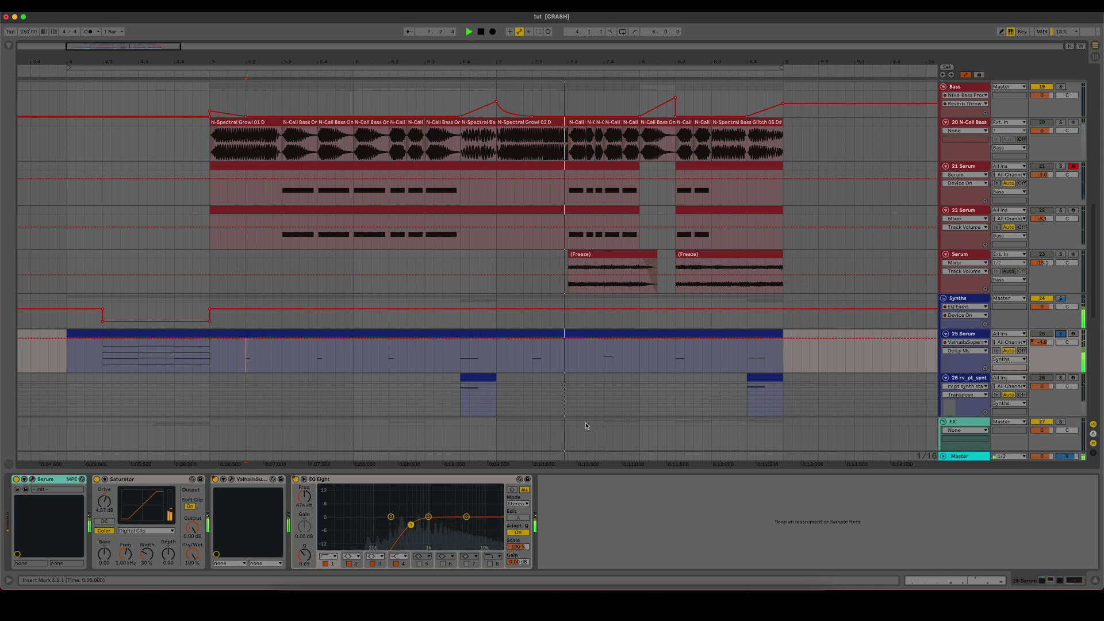
pyautogui.click(1062, 335)
pyautogui.press('space')
pyautogui.click(93, 362)
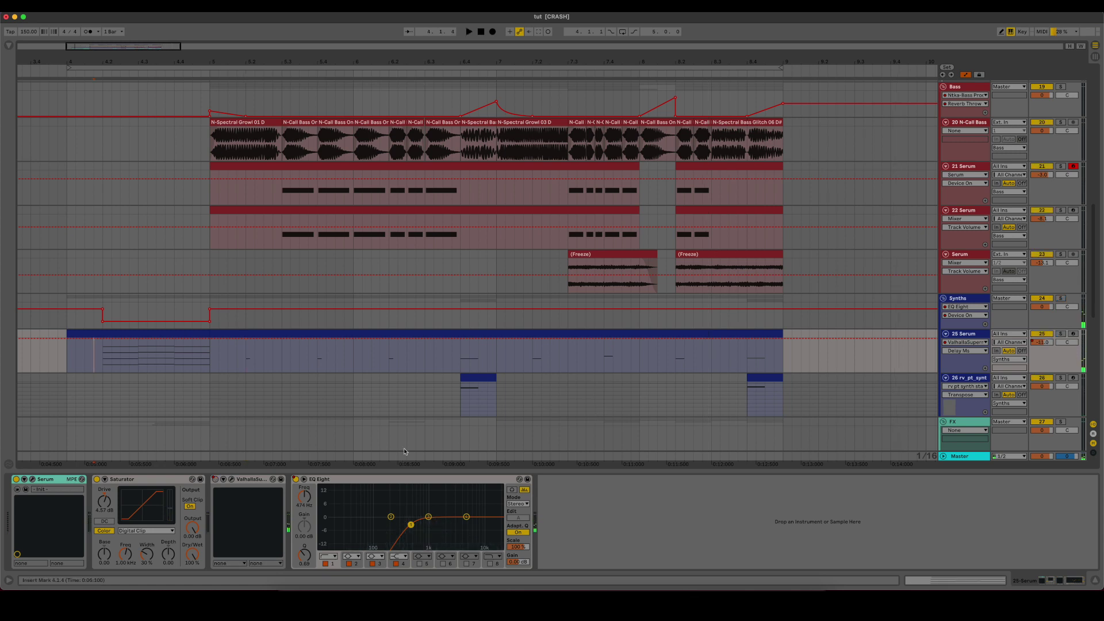
# Step: Solo the 26 rv_pt_synt track and play its first stab clip repeatedly from 6.4.1
pyautogui.scroll(-1, 404, 451)
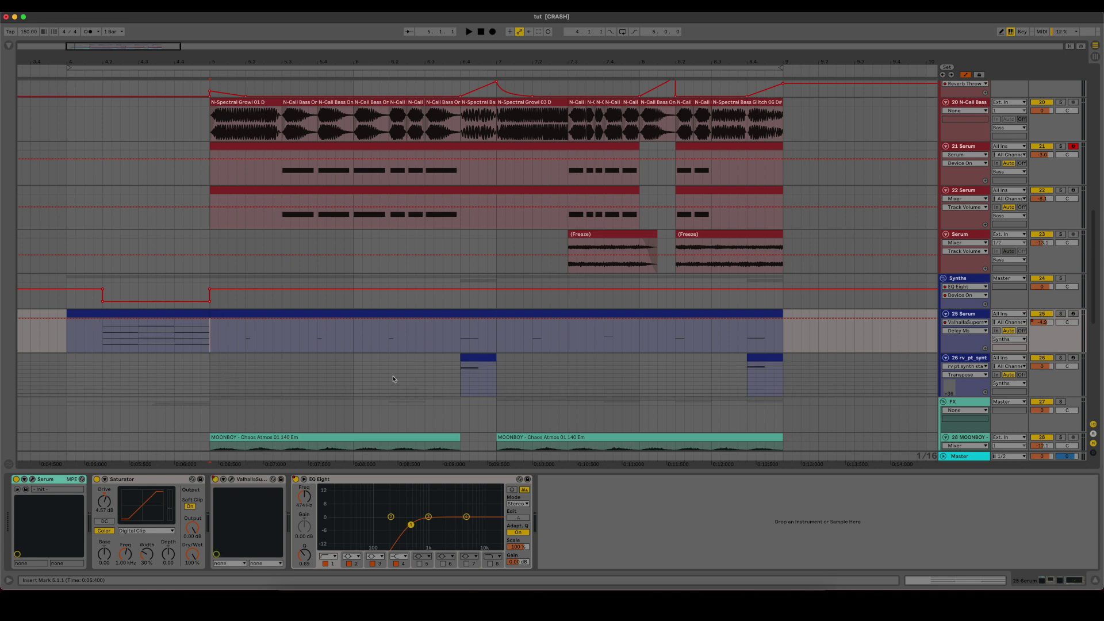
pyautogui.click(459, 371)
pyautogui.click(1062, 359)
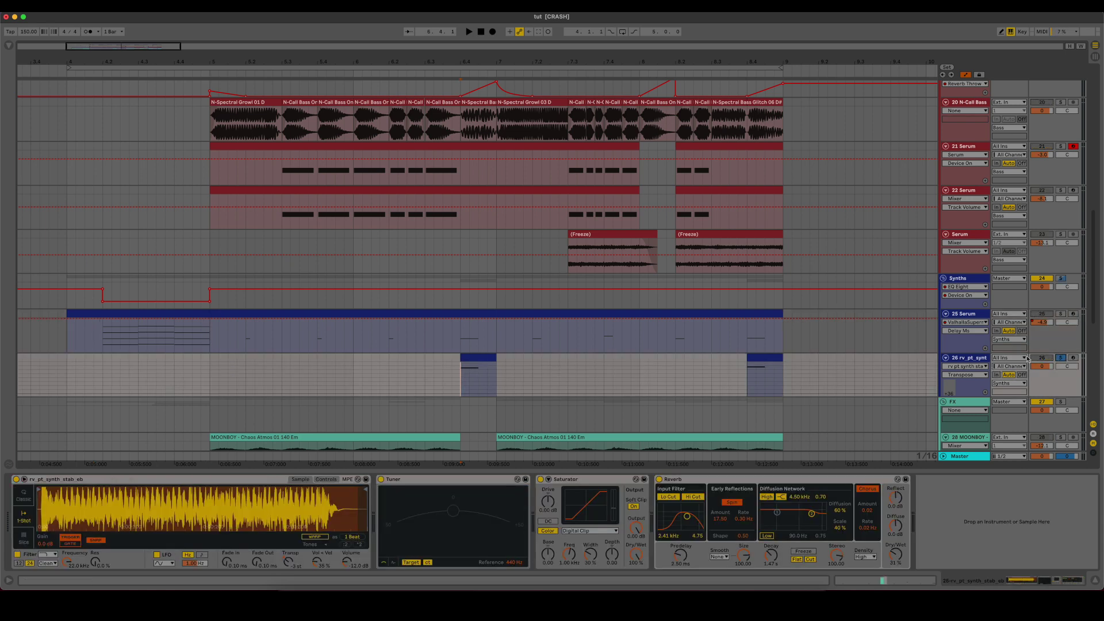
pyautogui.press('space')
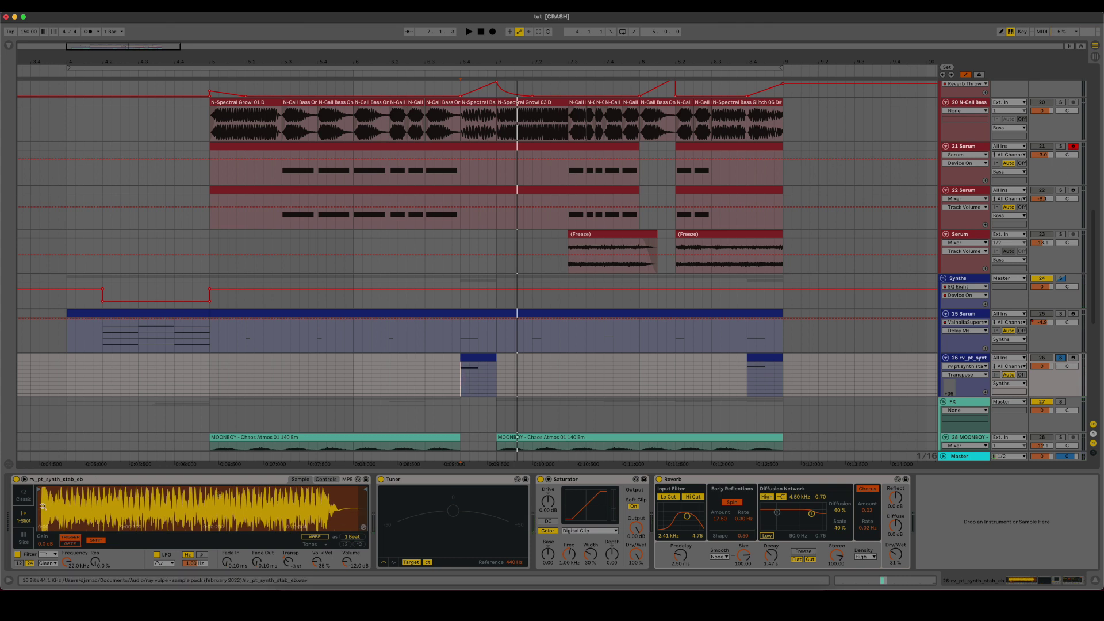
pyautogui.press('space')
pyautogui.press('space')
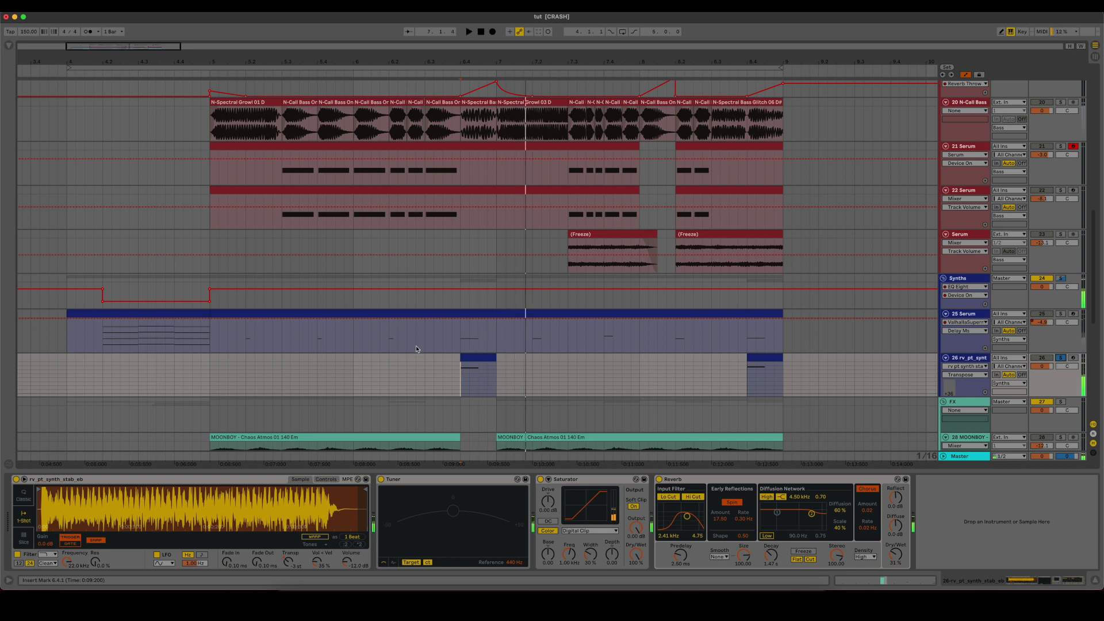
pyautogui.press('space')
pyautogui.press('space')
# Step: Select 6.4.1 to 7.1.1 across the 25 Serum and 26 rv_pt_synt tracks, and 5.1.1 to 9.1.1 on the latter alone
pyautogui.scroll(-3, 425, 348)
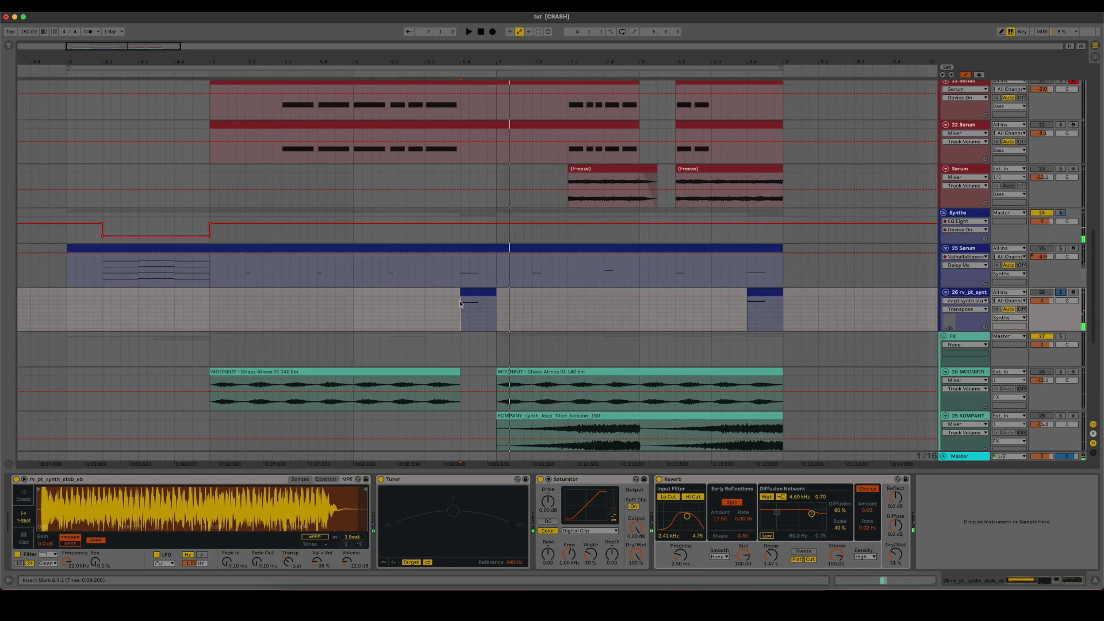
pyautogui.moveTo(459, 318); pyautogui.dragTo(493, 268)
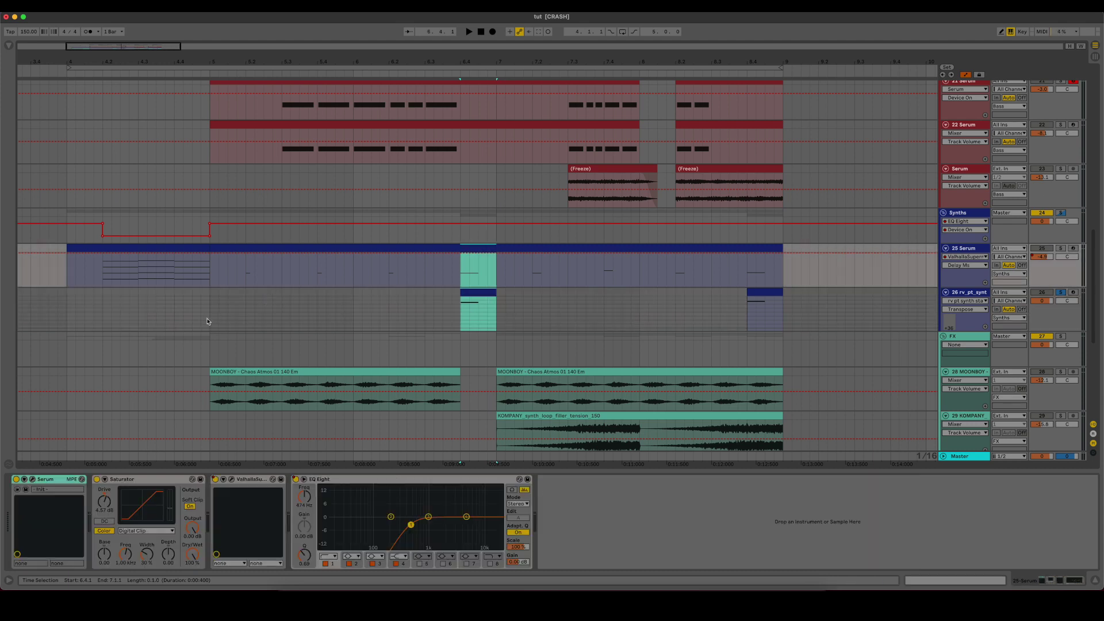
pyautogui.moveTo(208, 321); pyautogui.dragTo(783, 318)
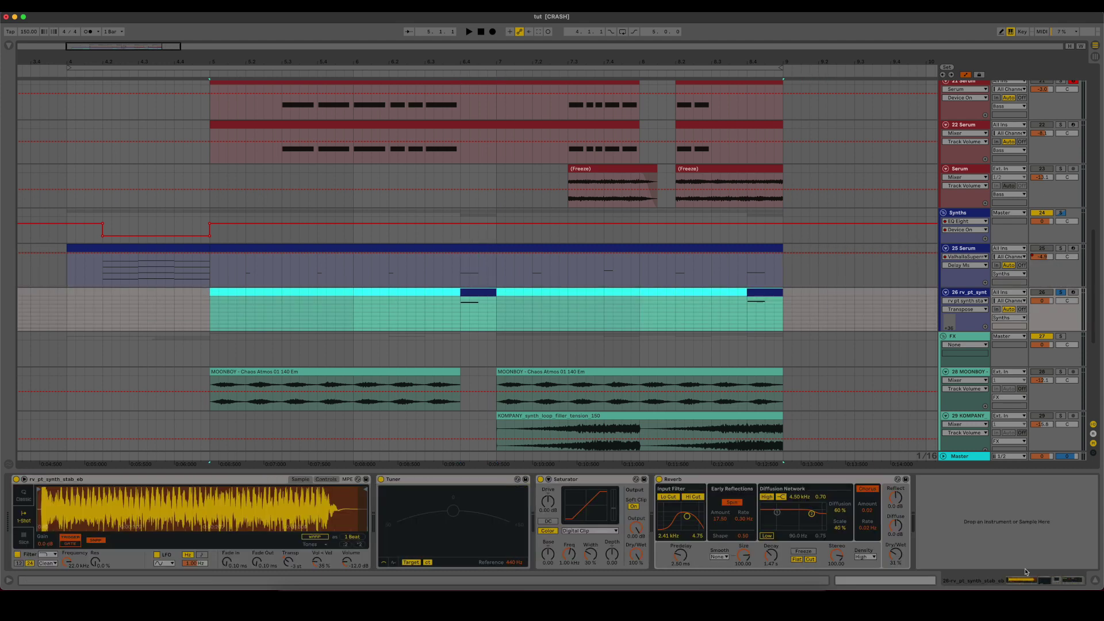
# Step: Hide the device view, solo the whole Synths group and play it from 4.2.2
pyautogui.click(1094, 580)
pyautogui.click(1061, 213)
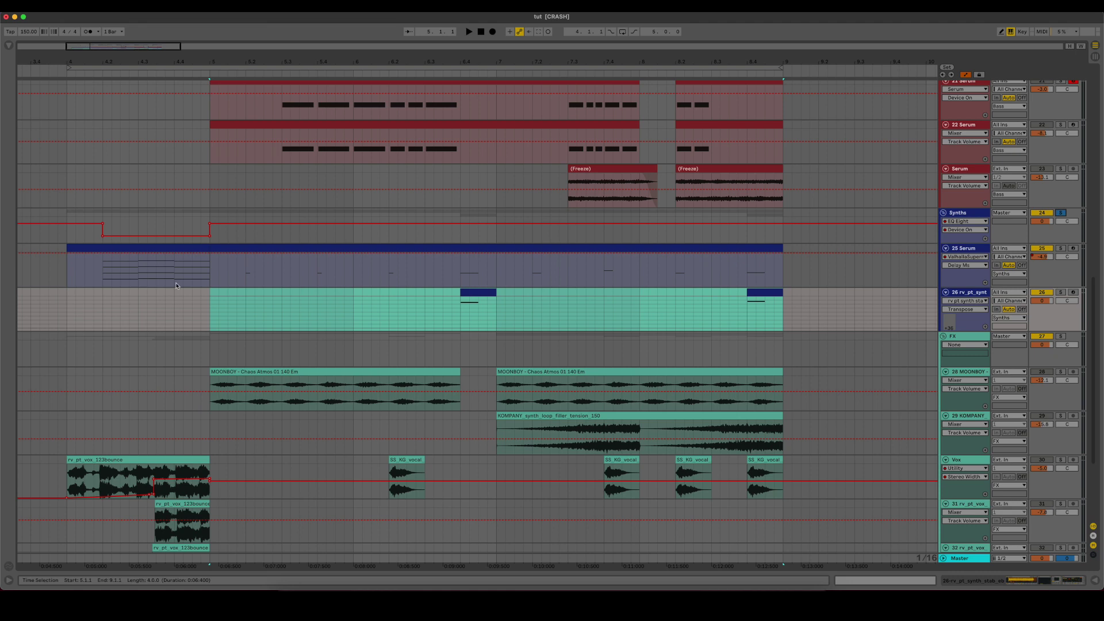
pyautogui.press('space')
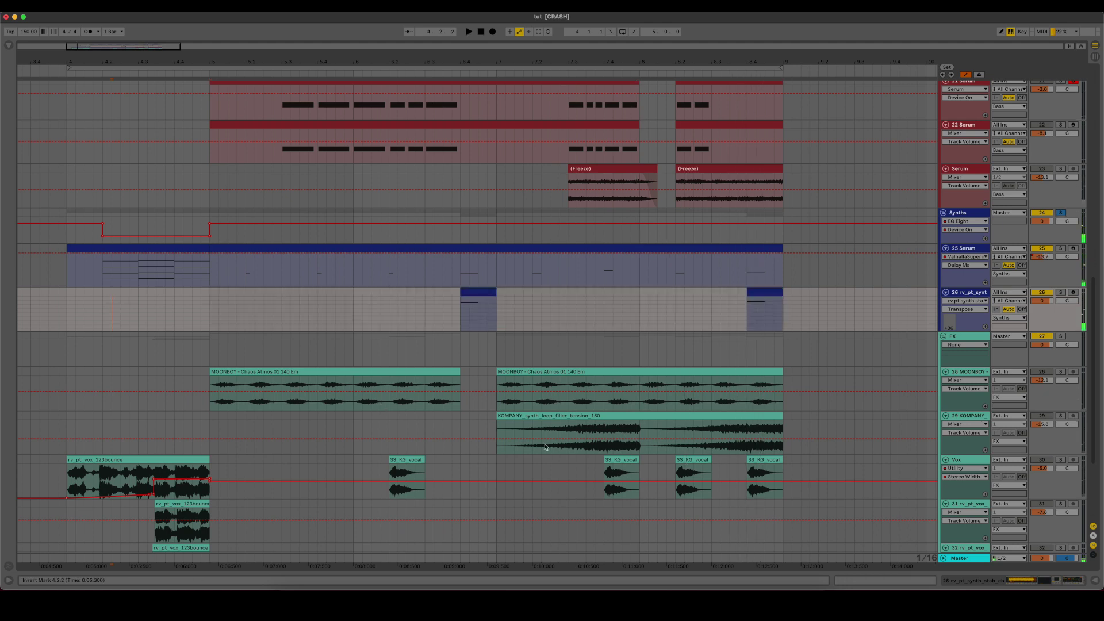
# Step: Place the insert marker at 5.1.1 on the 28 MOONBOY track in the FX group and show the track's effects
pyautogui.scroll(-2, 219, 369)
pyautogui.scroll(-2, 219, 370)
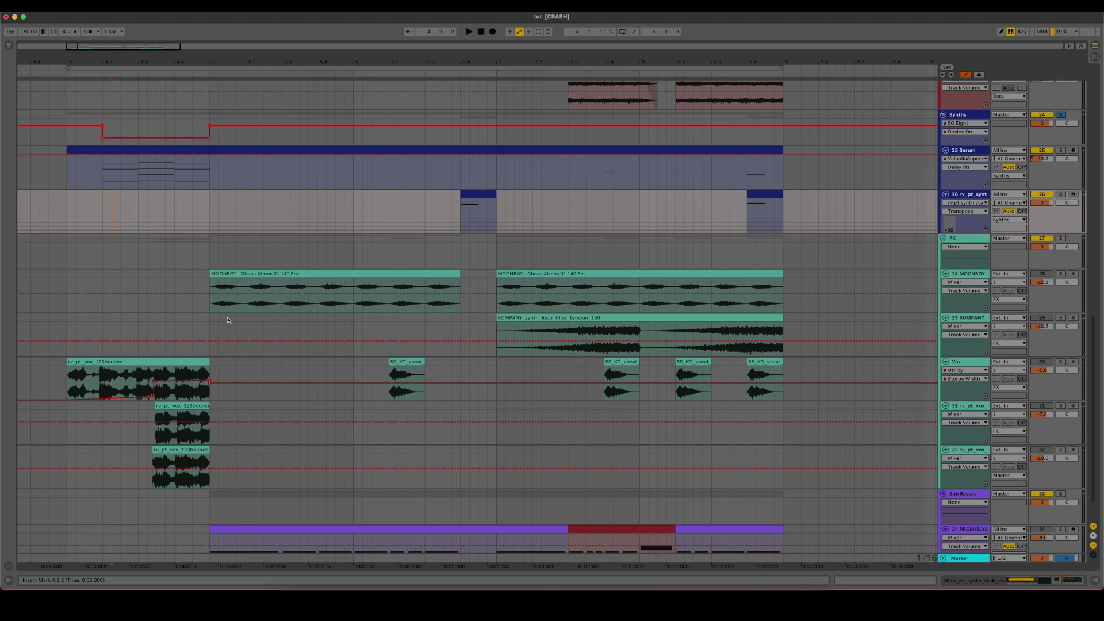
pyautogui.click(212, 308)
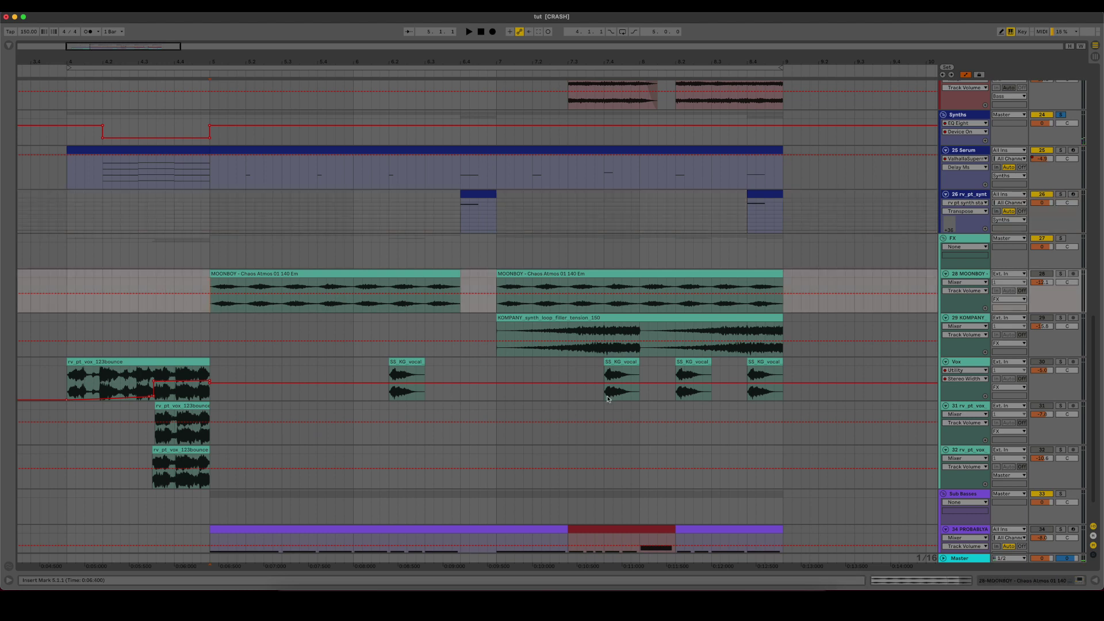
pyautogui.scroll(4, 608, 399)
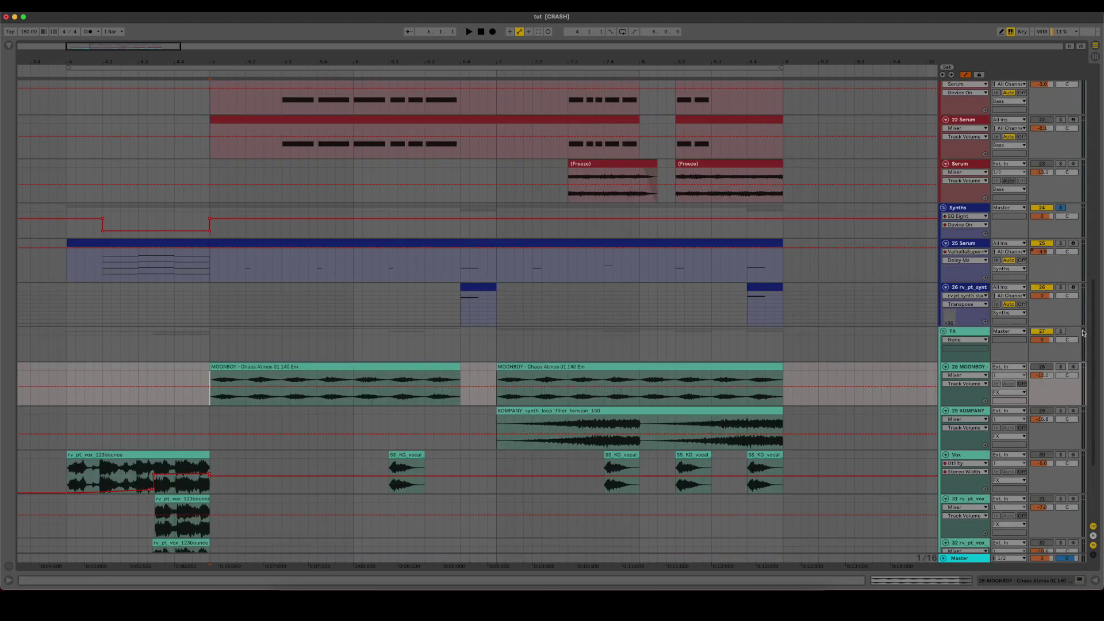
pyautogui.doubleClick(970, 367)
pyautogui.scroll(-2, 311, 335)
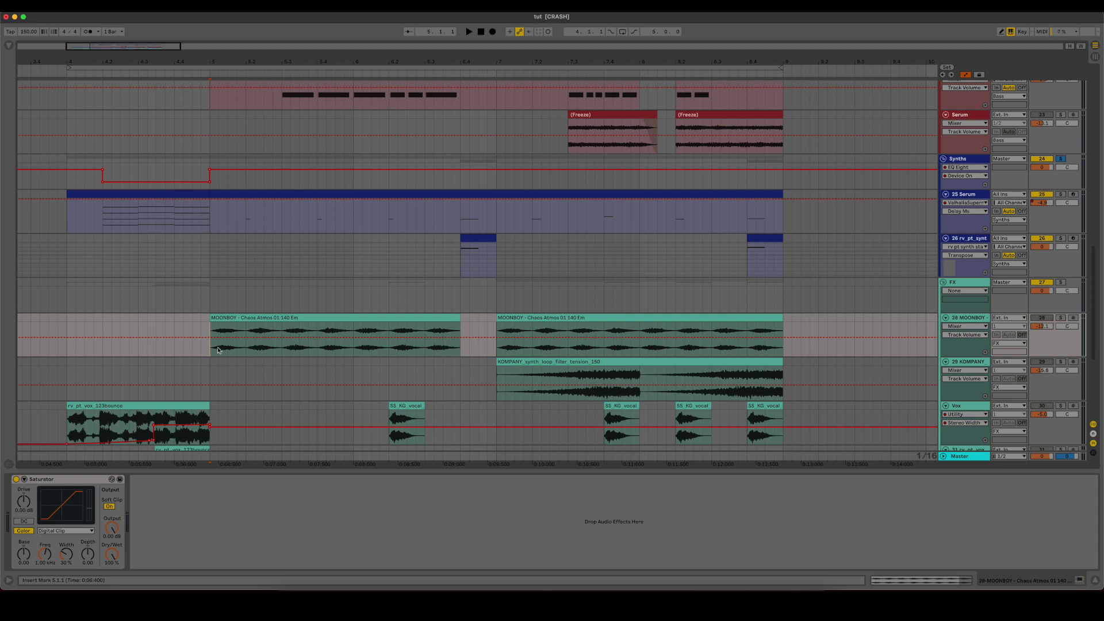
# Step: Select 5.1.1 to 7.1.1 on the 28 MOONBOY track, solo the track and play the selection
pyautogui.moveTo(203, 354); pyautogui.dragTo(497, 321)
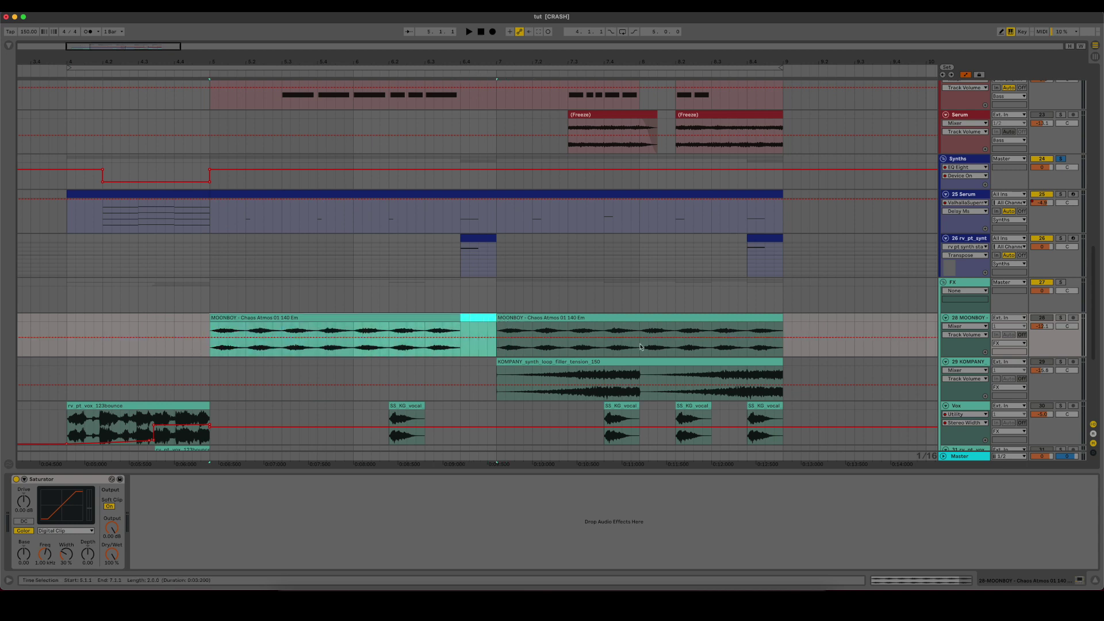
pyautogui.press('s')
pyautogui.press('space')
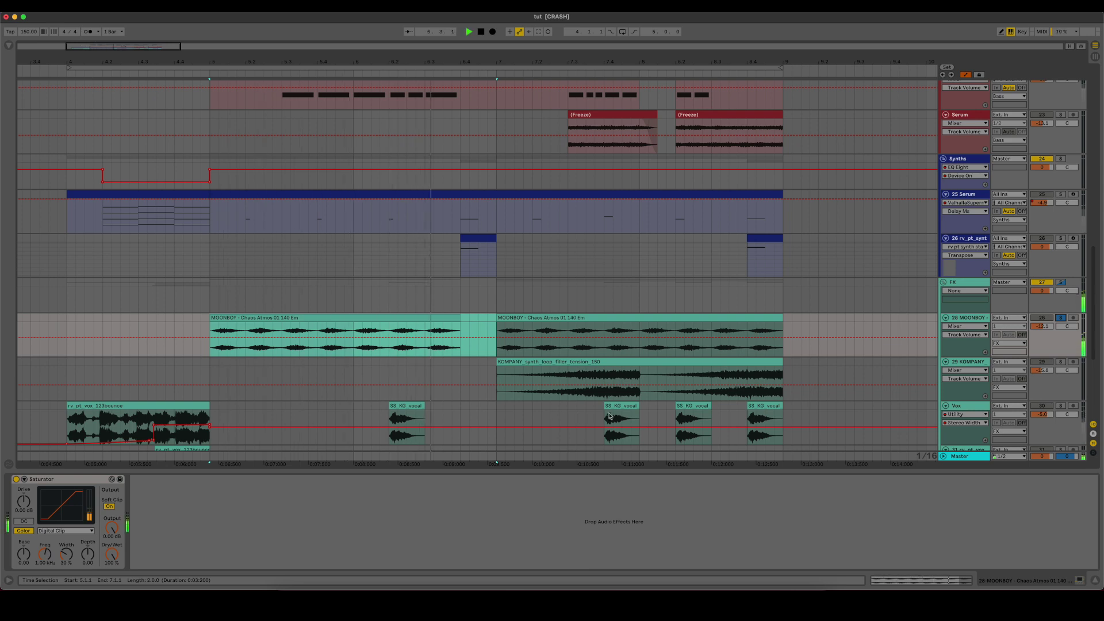
pyautogui.press('space')
# Step: Select the opening of the first Chaos Atmos clip from 5.1.1, and 5.2.1 to 5.3.1 on the 25 Serum track
pyautogui.click(214, 331)
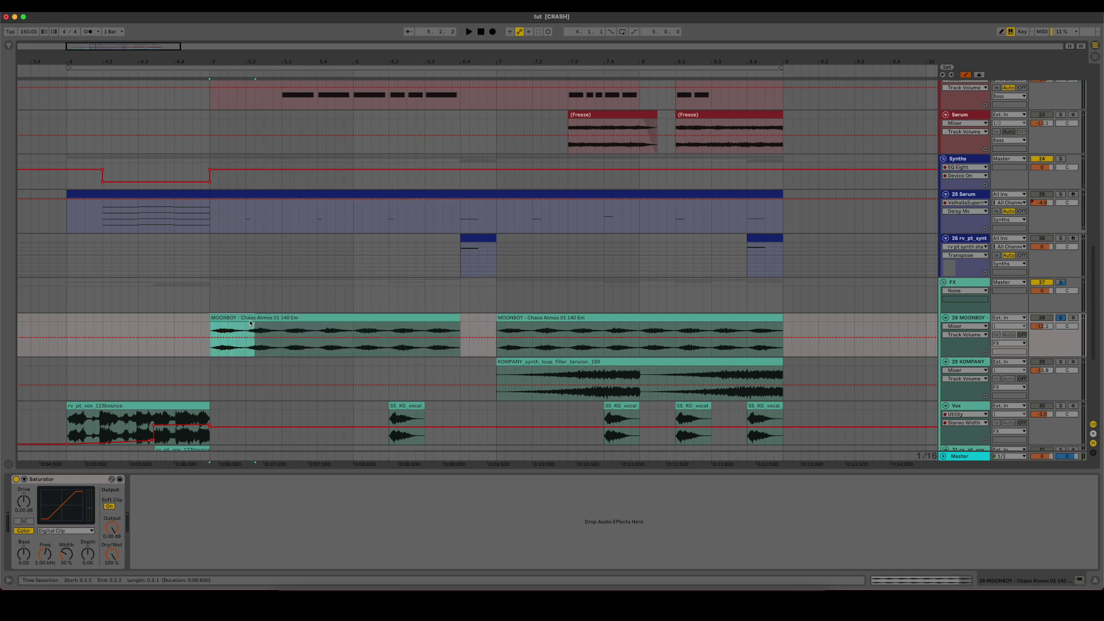
pyautogui.moveTo(247, 214); pyautogui.dragTo(284, 199)
pyautogui.click(272, 219)
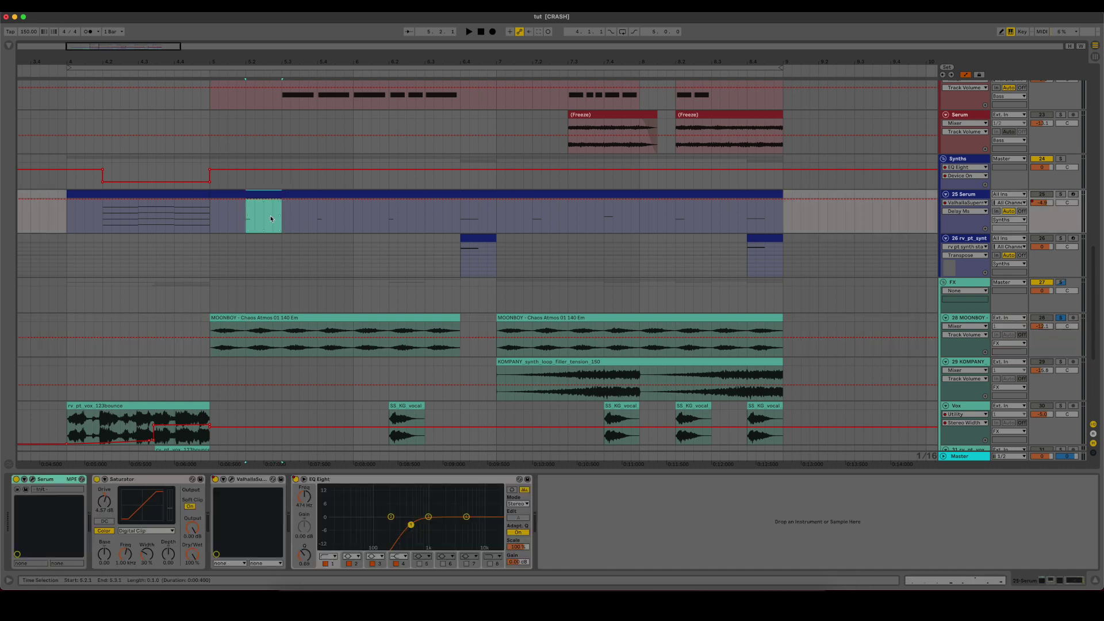
# Step: Open the first Chaos Atmos clip's envelopes, show its Clip Transposition envelope and close the clip view
pyautogui.doubleClick(229, 318)
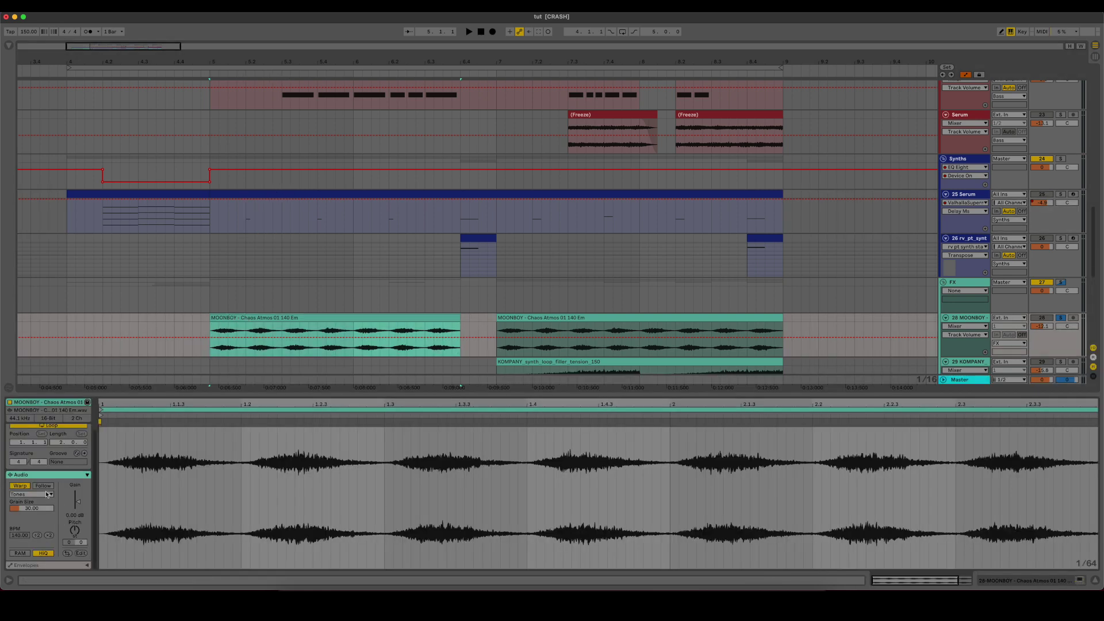
pyautogui.click(67, 568)
pyautogui.click(27, 514)
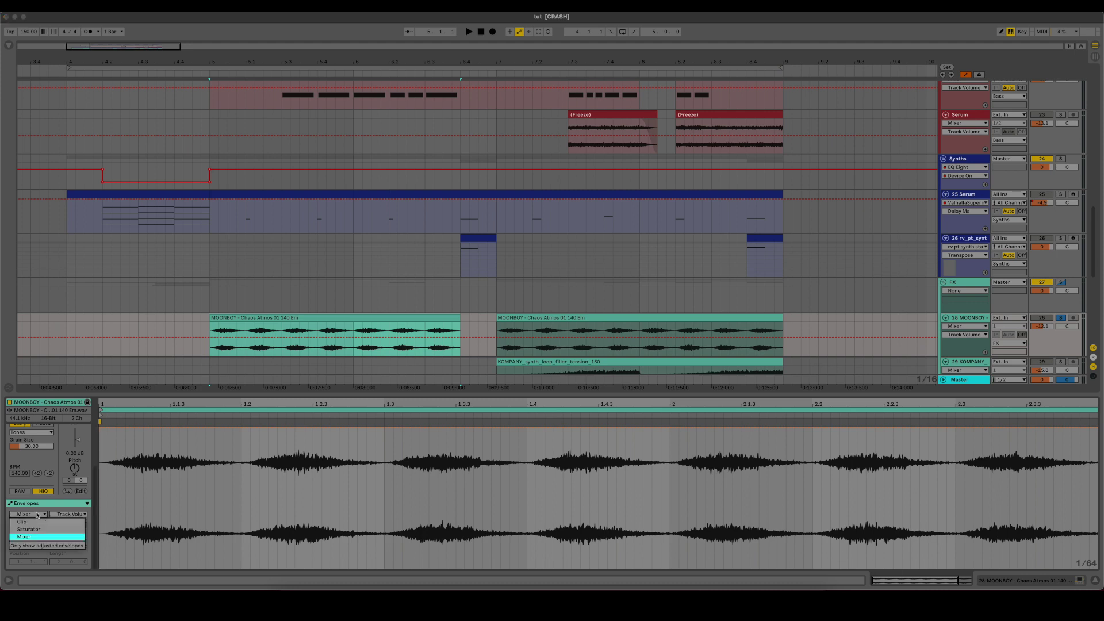
pyautogui.click(38, 522)
pyautogui.click(59, 514)
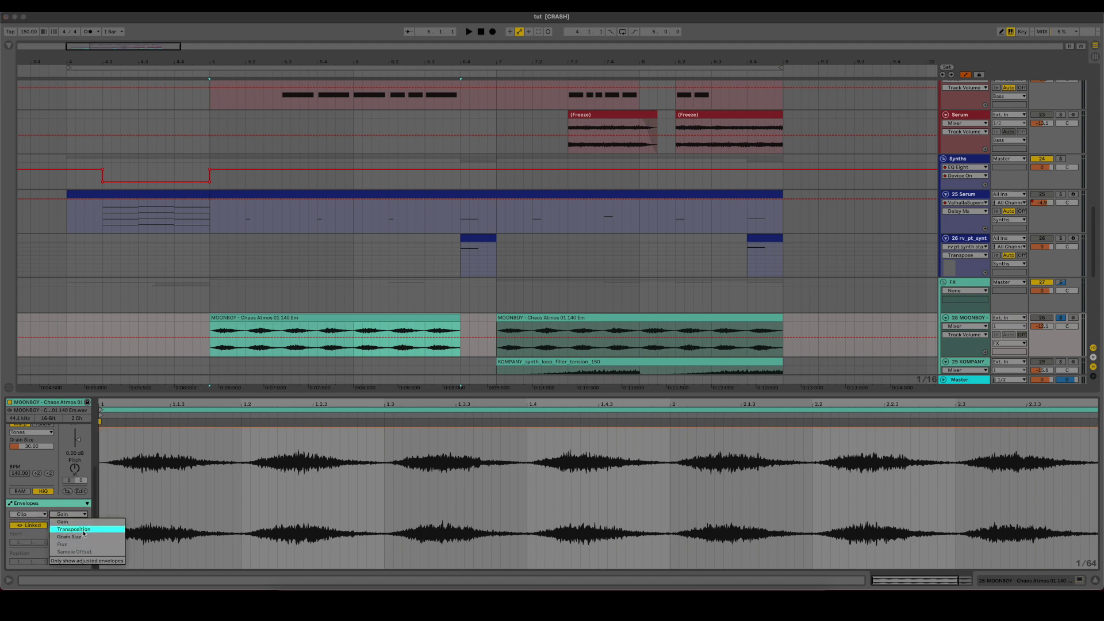
pyautogui.click(69, 537)
pyautogui.click(262, 497)
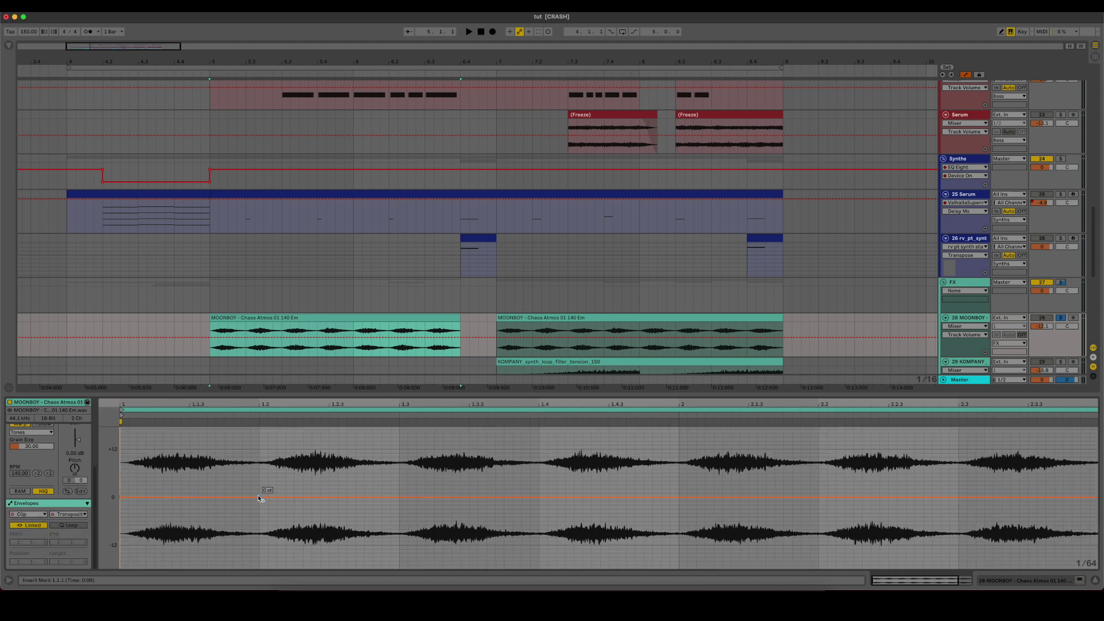
pyautogui.moveTo(173, 497); pyautogui.dragTo(172, 461)
pyautogui.click(1096, 581)
pyautogui.click(238, 354)
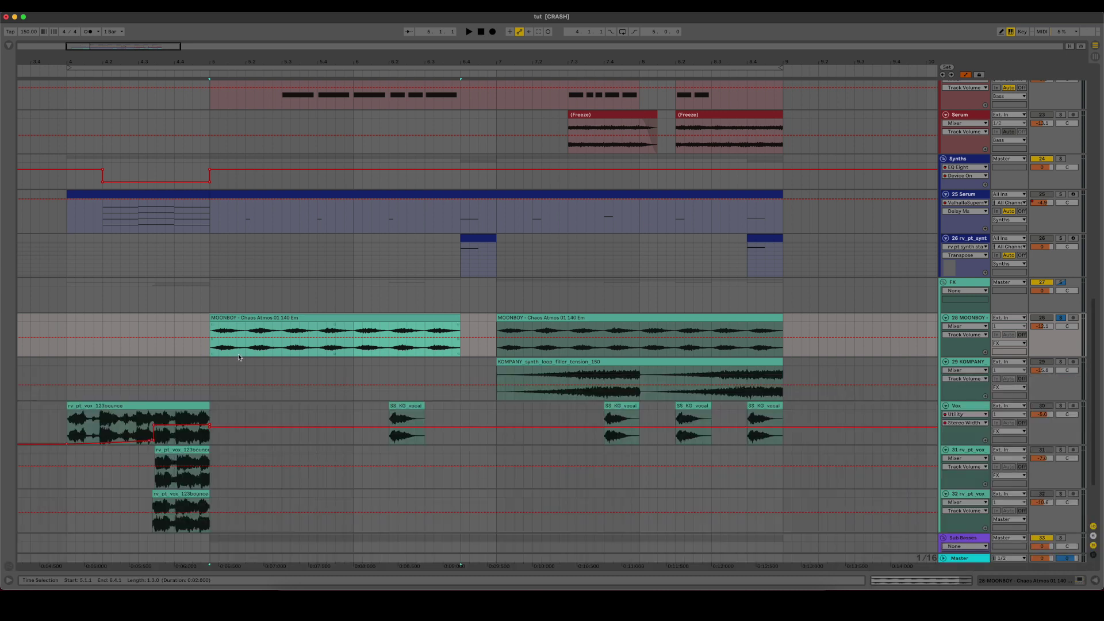
pyautogui.moveTo(460, 320)
pyautogui.mouseDown()
pyautogui.moveTo(490, 318)
pyautogui.moveTo(465, 317)
pyautogui.mouseUp()
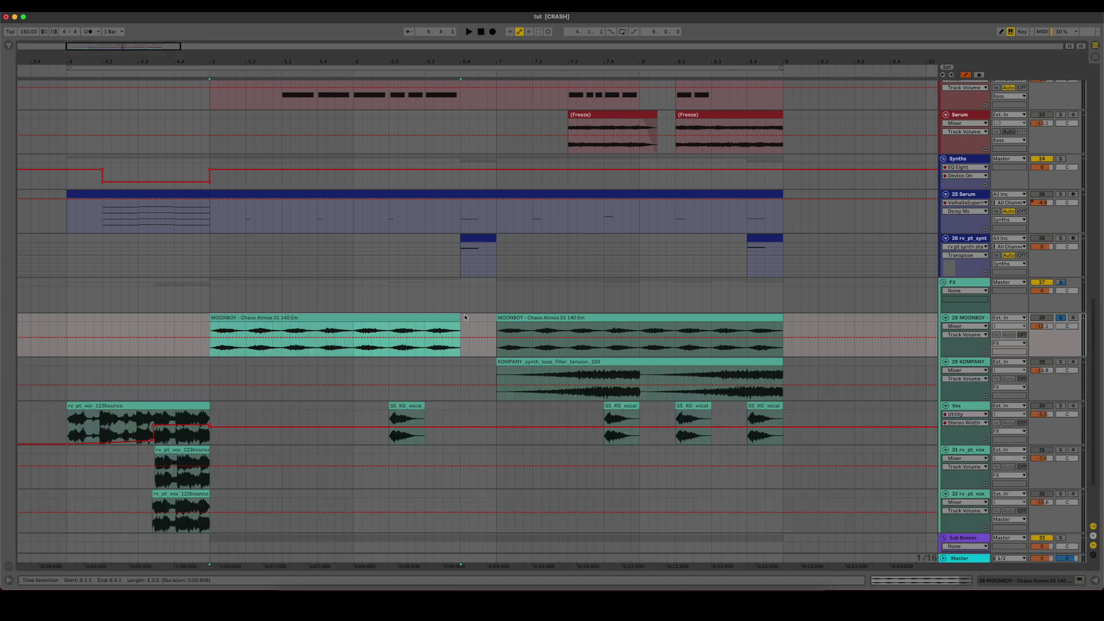
# Step: Solo the 29 KOMPANY track and play its synth loop from 7.1.1 to the end of the clip
pyautogui.click(498, 394)
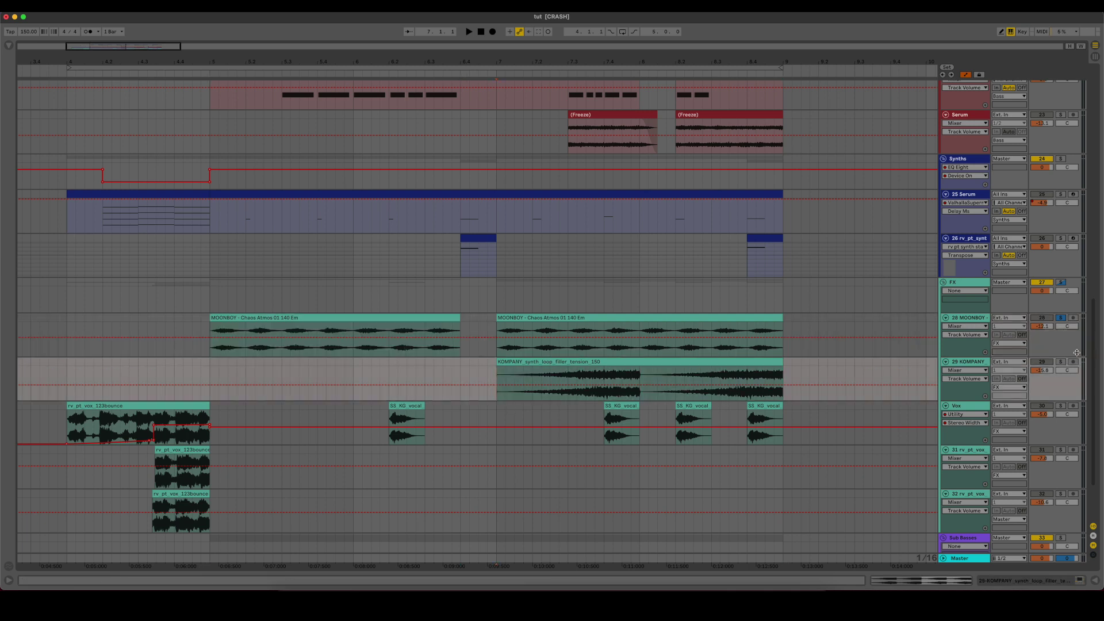
pyautogui.click(1061, 362)
pyautogui.press('space')
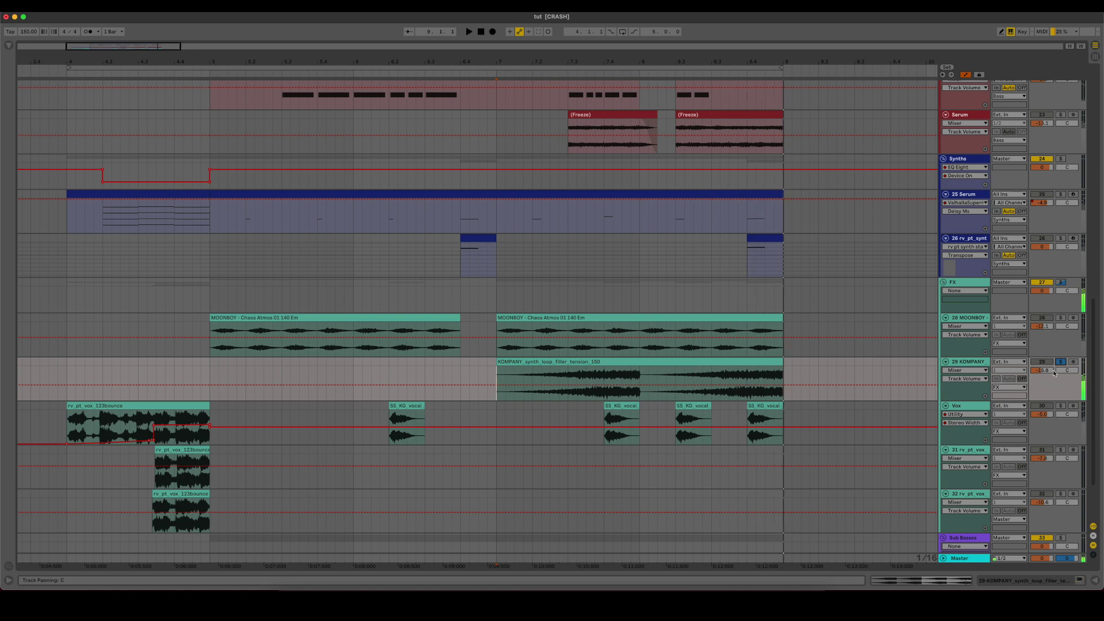
# Step: Examine the effects on the 28 MOONBOY and 29 KOMPANY tracks and on the FX group
pyautogui.click(978, 320)
pyautogui.doubleClick(981, 321)
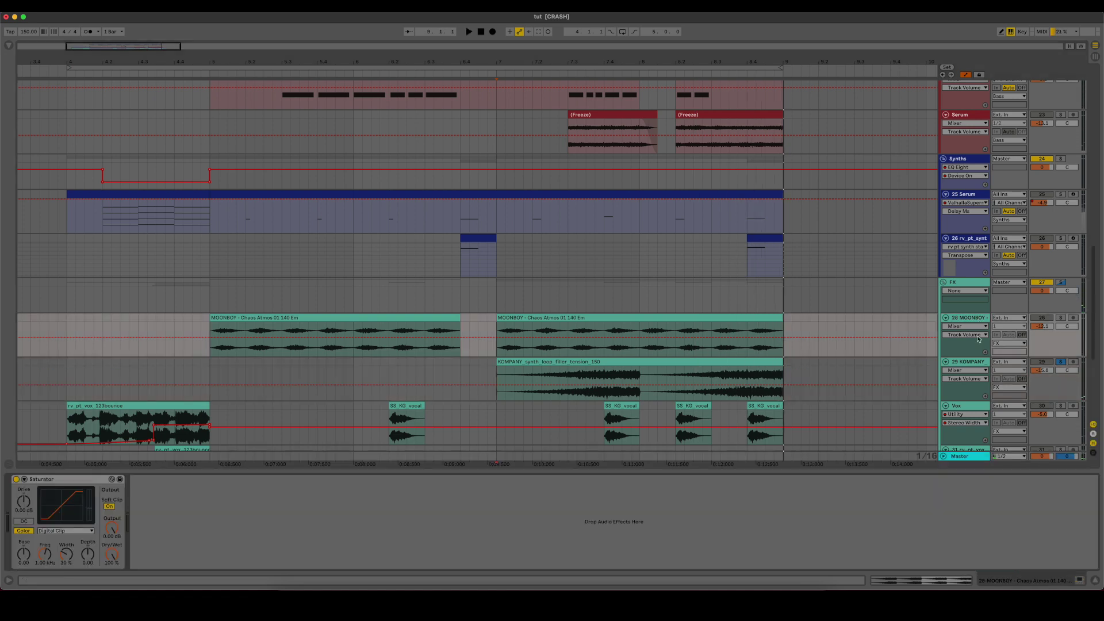
pyautogui.click(970, 362)
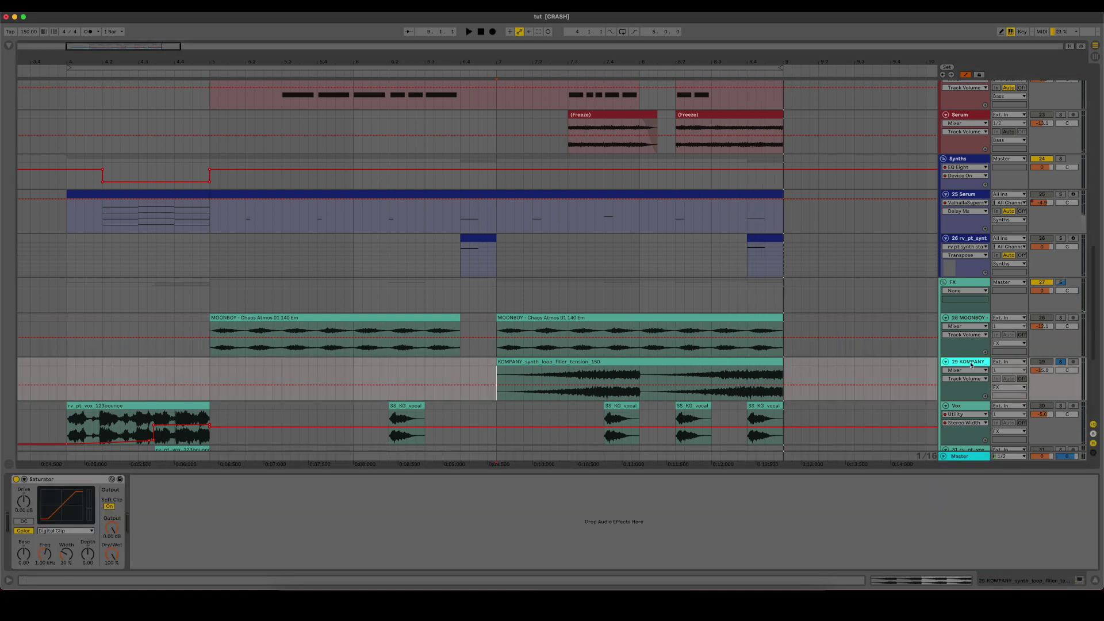
pyautogui.click(957, 286)
pyautogui.scroll(-1, 910, 363)
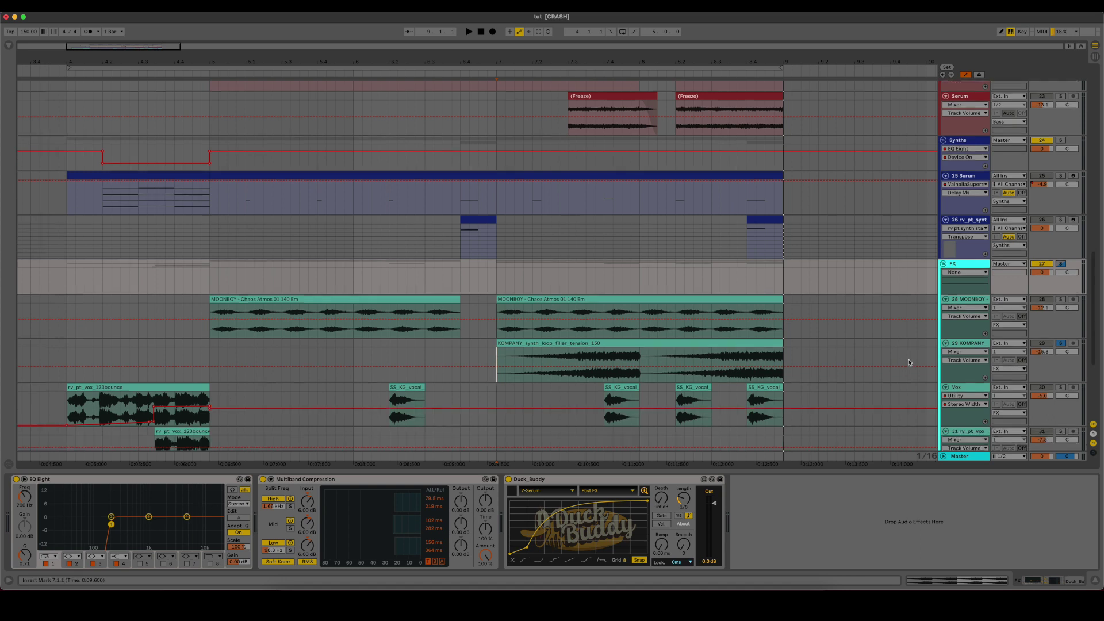
# Step: Show the Vox track's effects and check the Utility Width control's automation options without choosing one
pyautogui.click(957, 387)
pyautogui.scroll(-3, 242, 345)
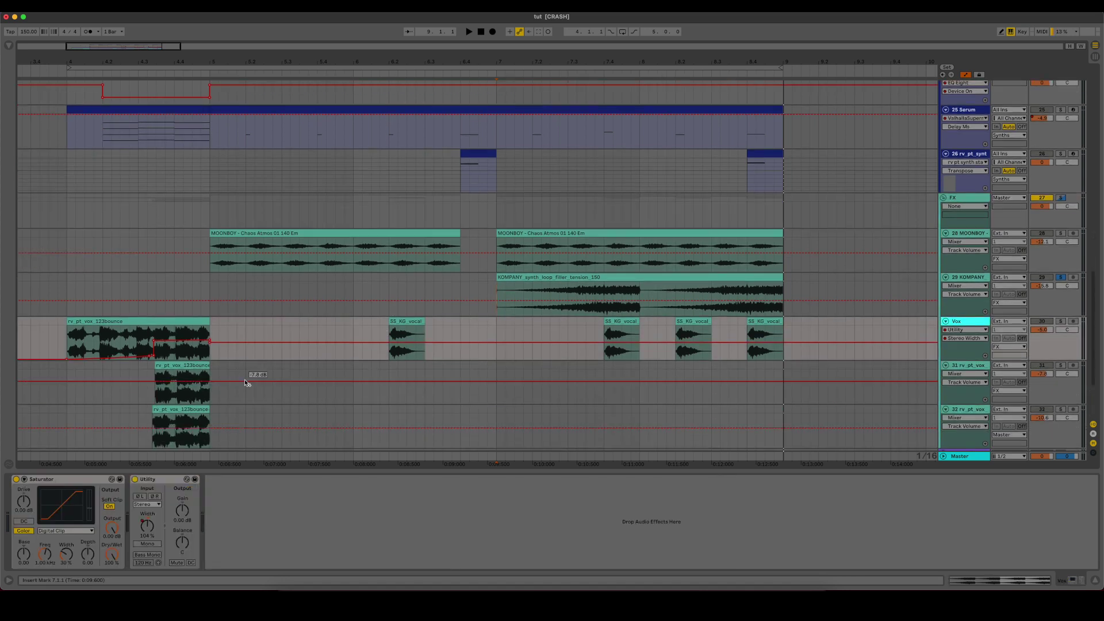
pyautogui.rightClick(151, 528)
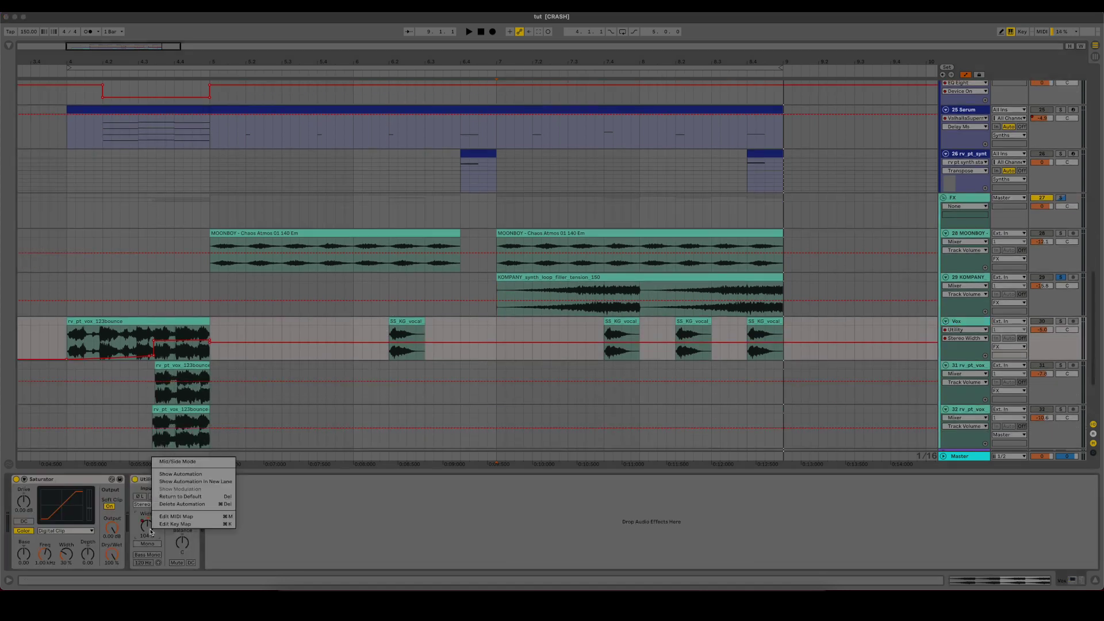
pyautogui.click(202, 317)
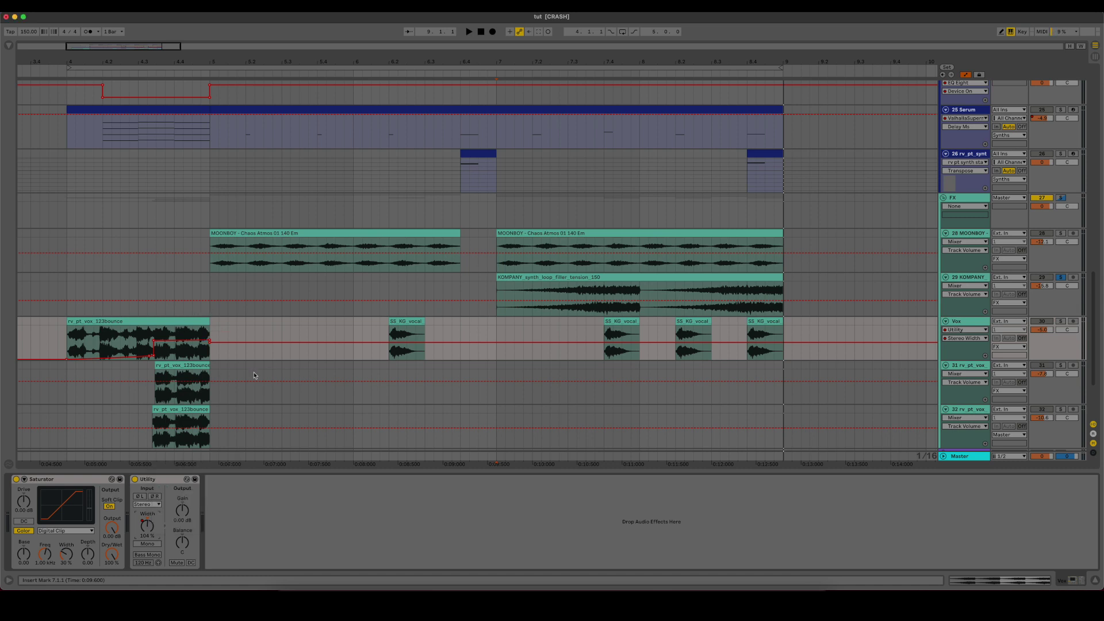
# Step: Place the insert marker at 5.1.1 on the Vox track, solo the whole FX group and play through to its last clips
pyautogui.click(207, 363)
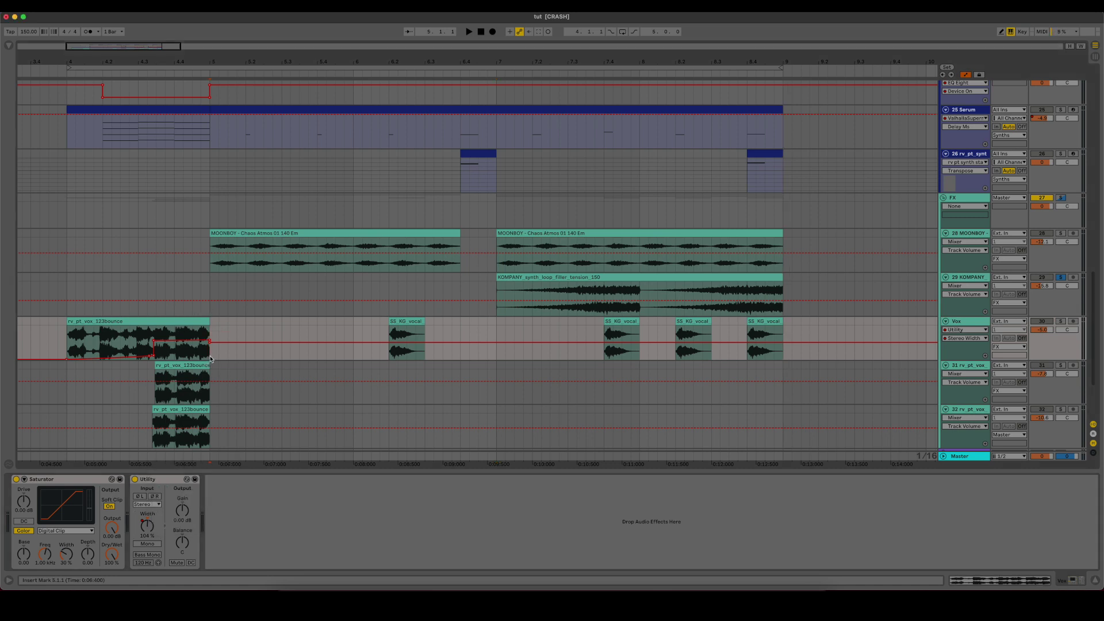
pyautogui.click(1062, 197)
pyautogui.scroll(-2, 862, 364)
pyautogui.press('space')
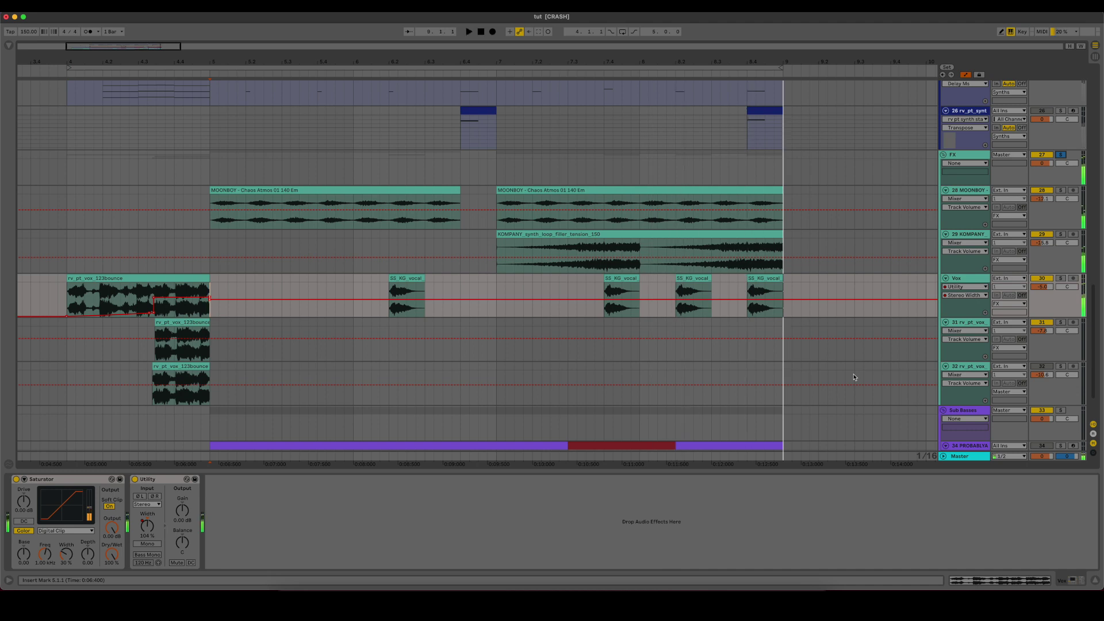
# Step: Unsolo the FX group and play the drop while switching the whole group on and off to compare the mix
pyautogui.scroll(-3, 615, 374)
pyautogui.scroll(3, 578, 341)
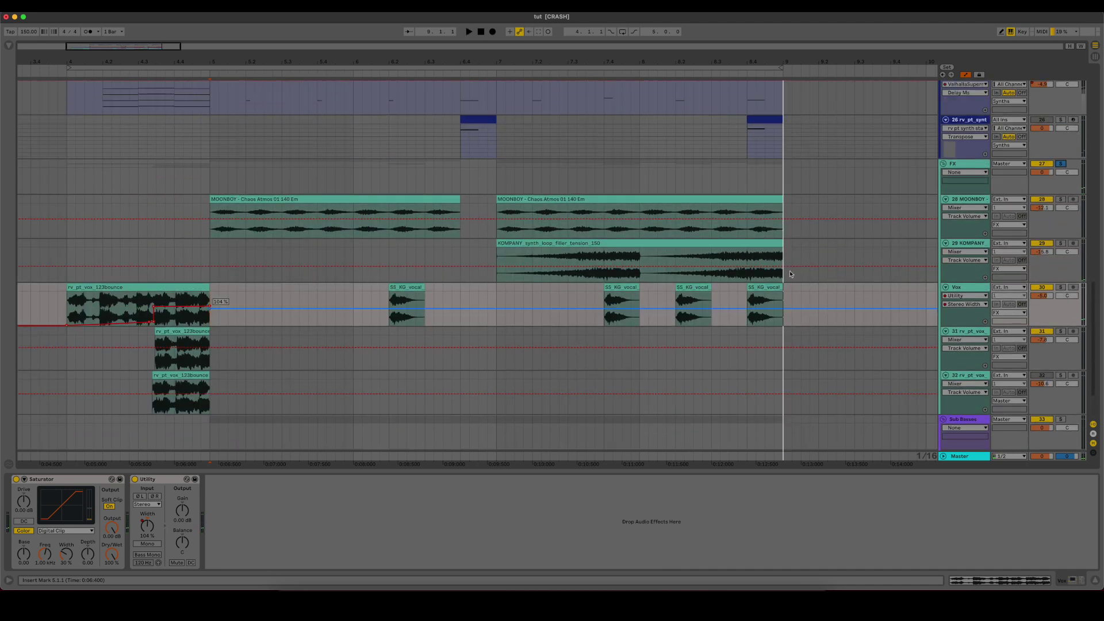
pyautogui.click(1062, 167)
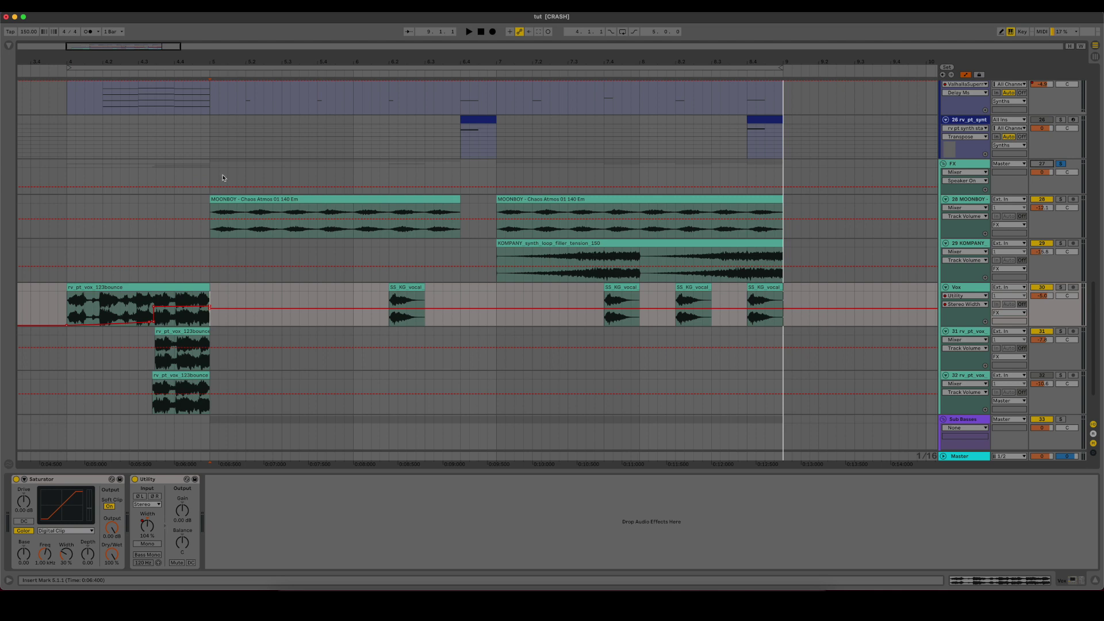
pyautogui.click(1063, 164)
pyautogui.press('space')
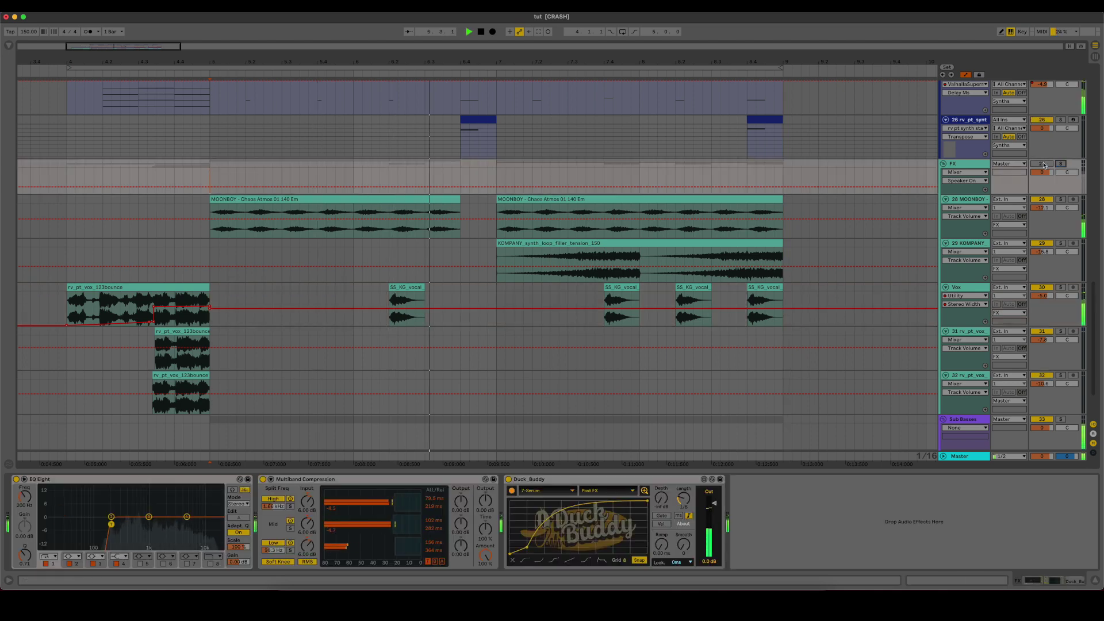
pyautogui.click(1044, 165)
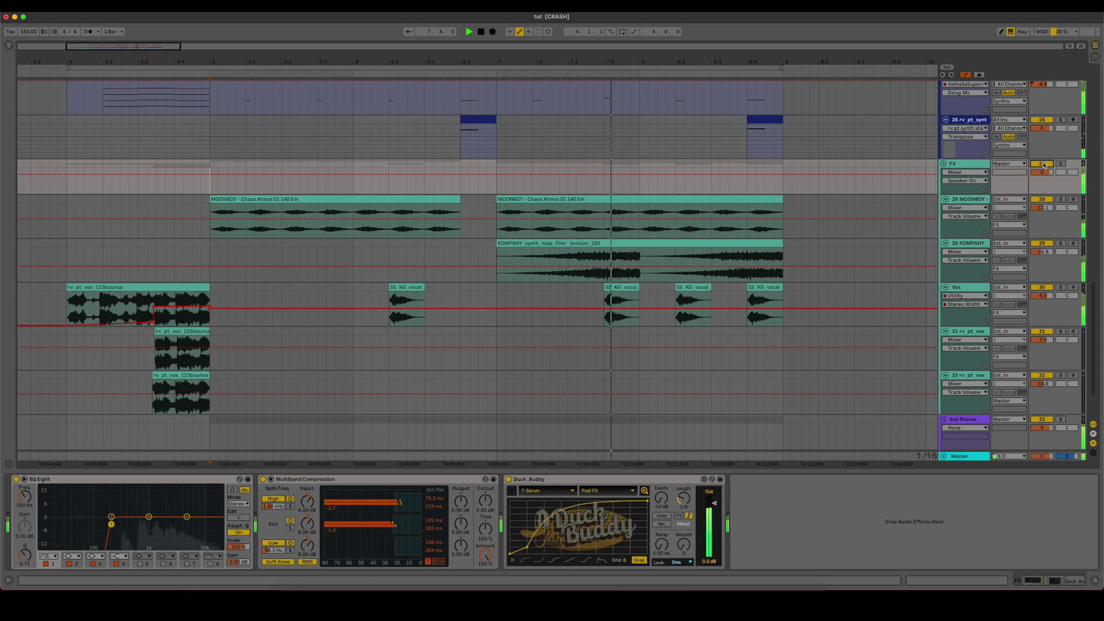
pyautogui.press('space')
pyautogui.click(1043, 165)
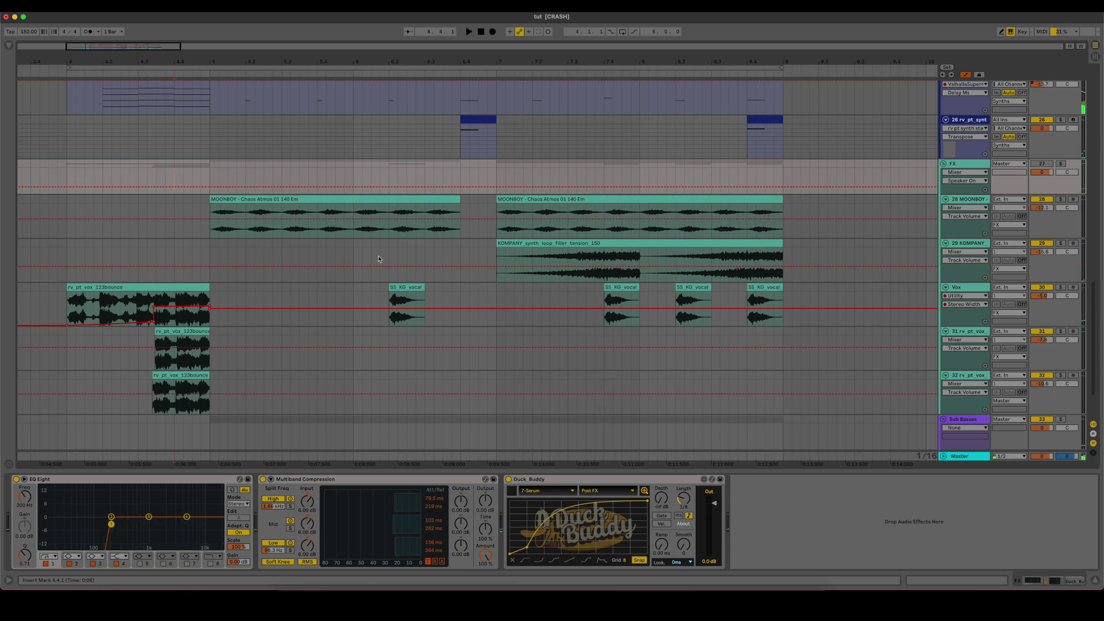
# Step: Show the effects chain on the Sub Basses group
pyautogui.scroll(5, 323, 280)
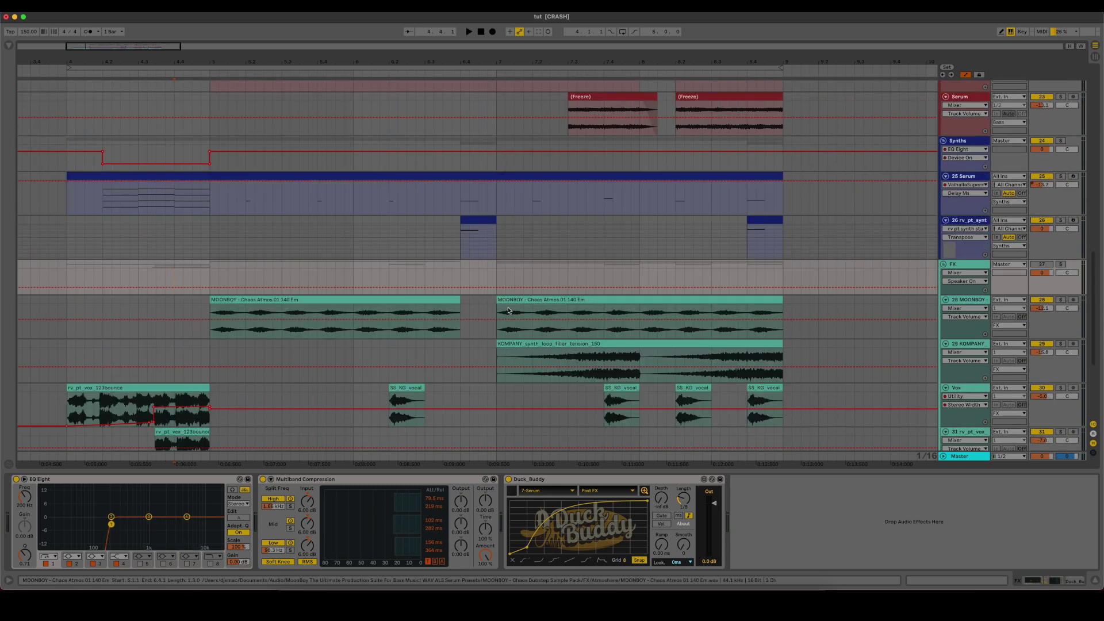
pyautogui.scroll(-4, 483, 333)
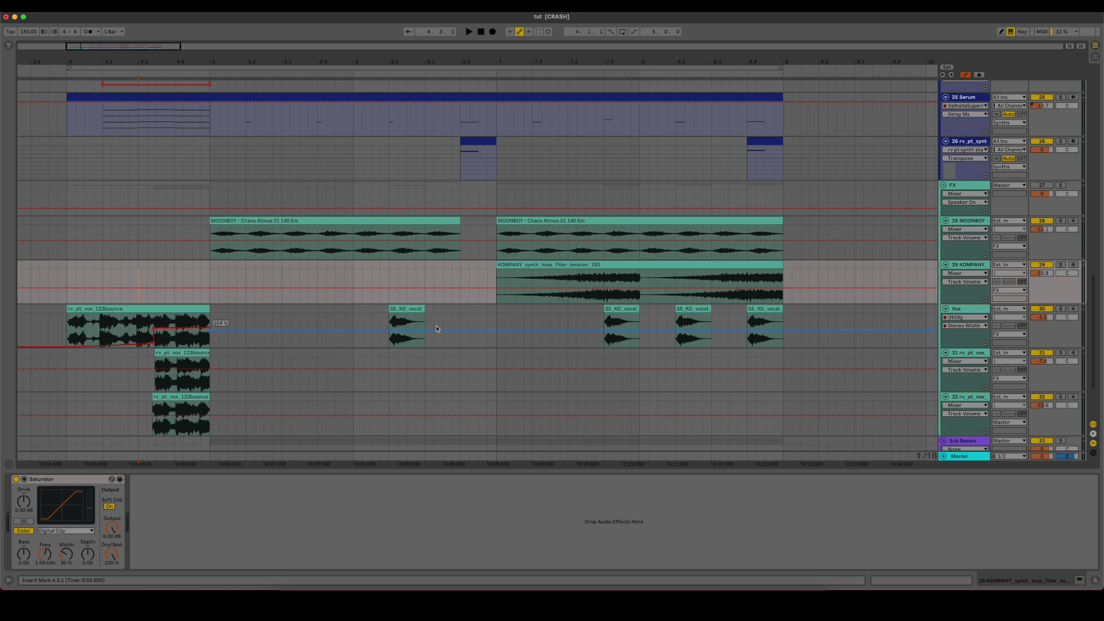
pyautogui.scroll(-3, 464, 337)
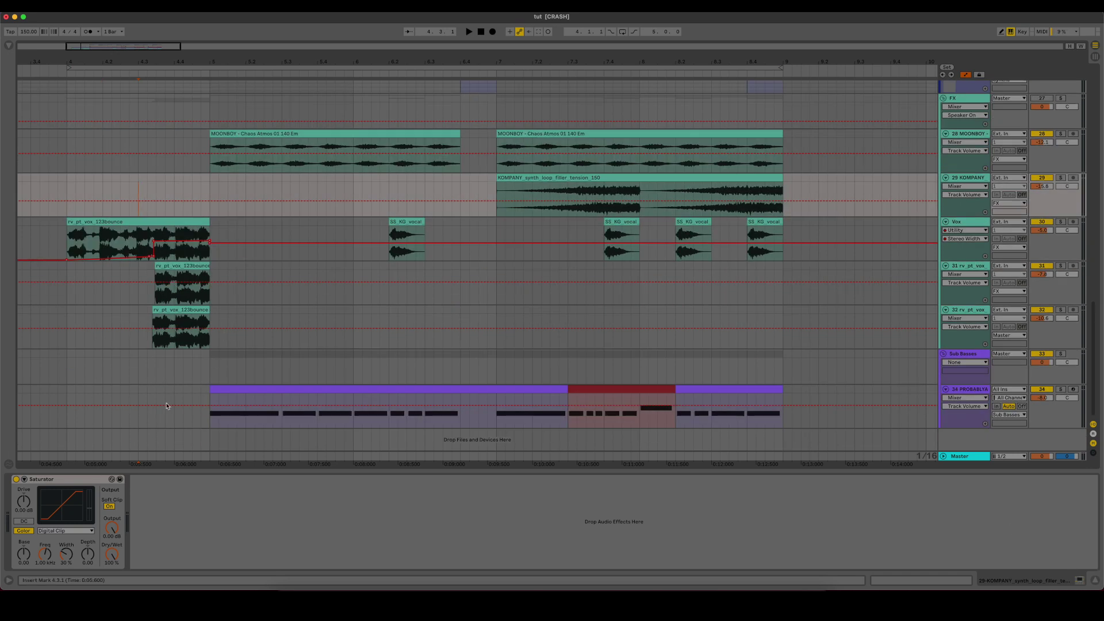
pyautogui.click(208, 425)
pyautogui.click(1096, 578)
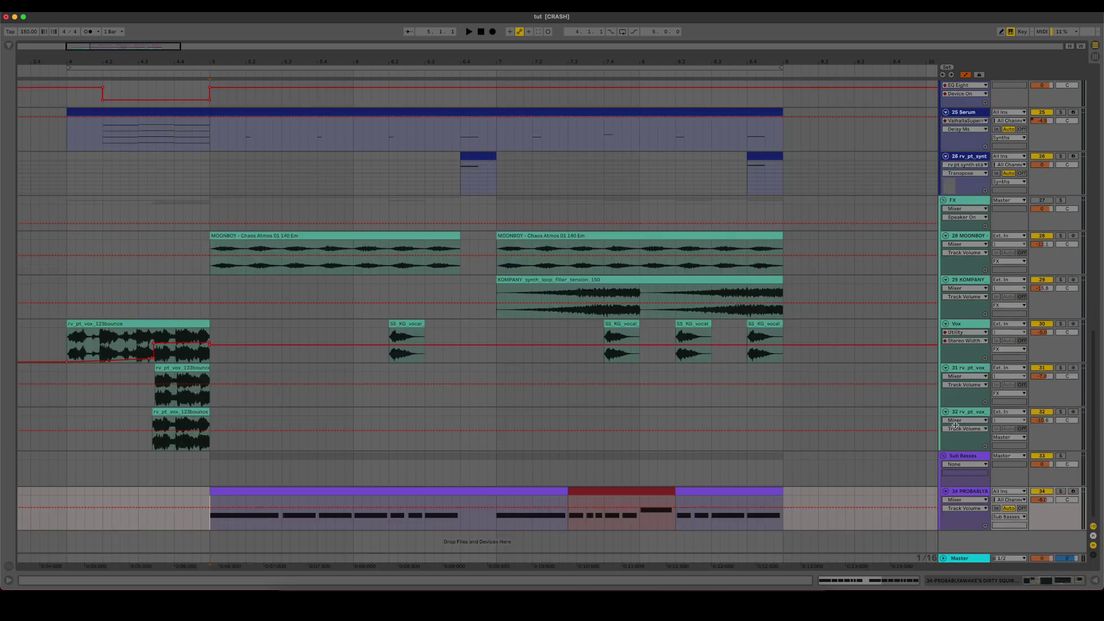
pyautogui.doubleClick(974, 456)
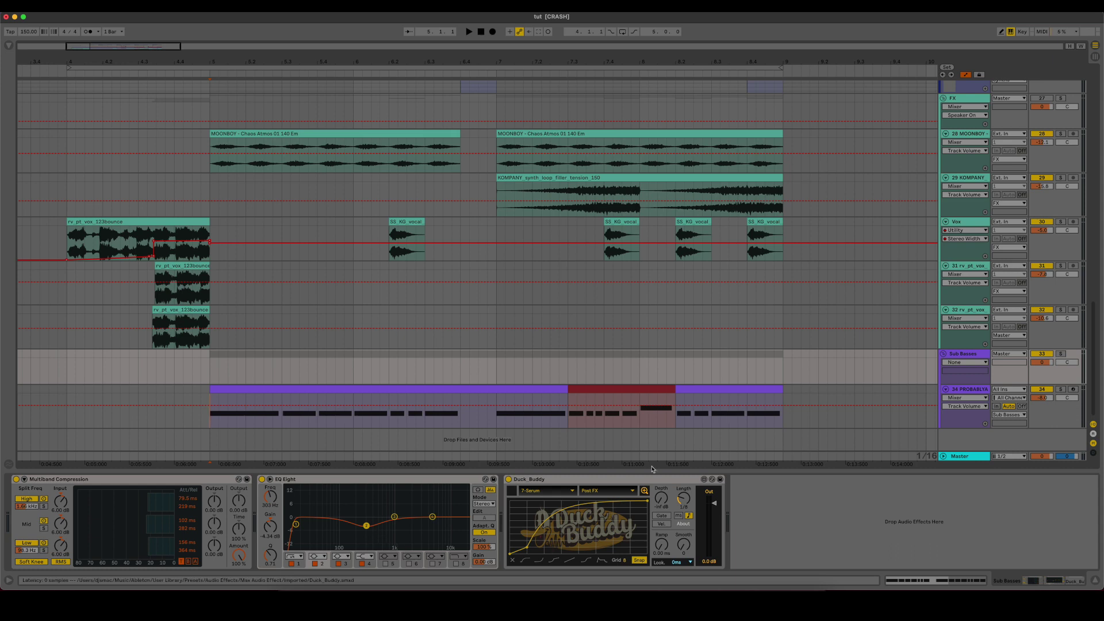
# Step: Open Serum on the 34 PROBABLYA sub bass track and view its LFO 2 and LFO 1 shapes
pyautogui.click(44, 417)
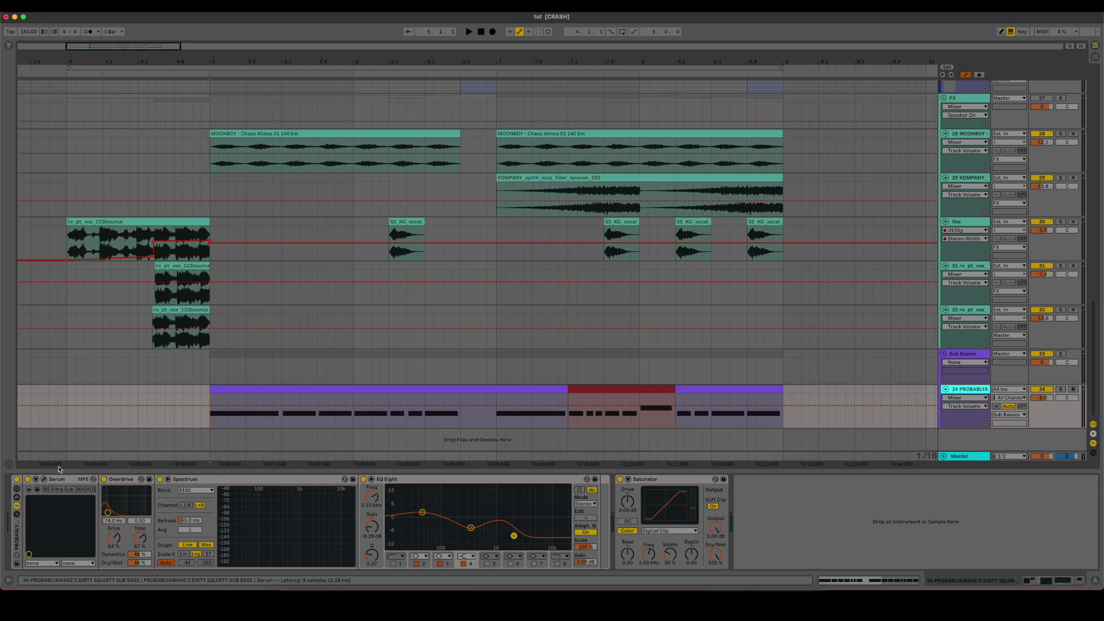
pyautogui.click(43, 479)
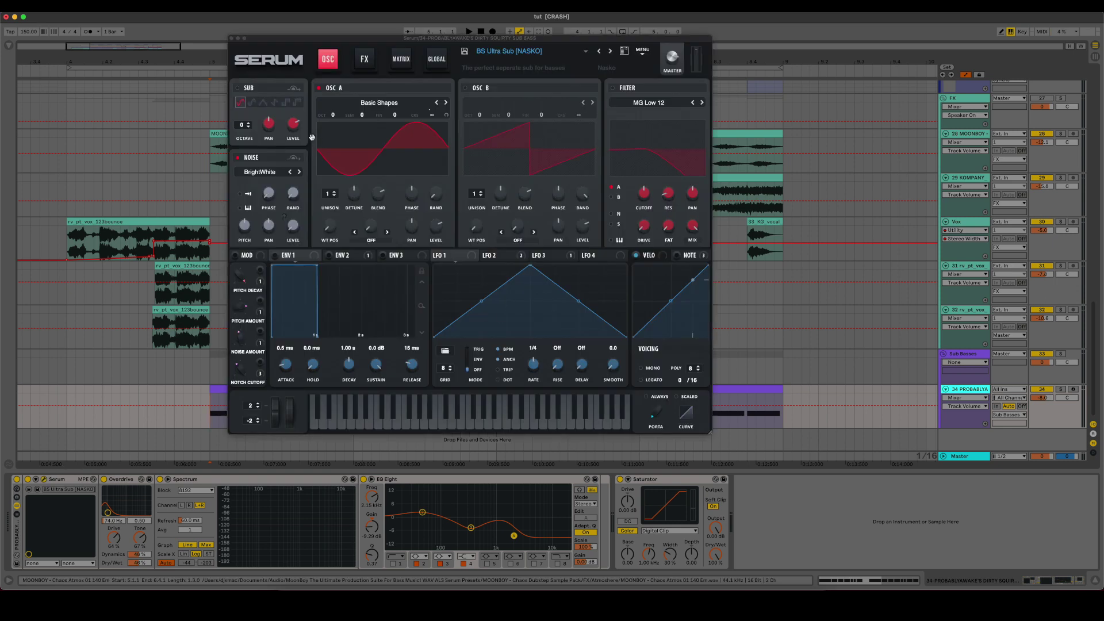
pyautogui.click(503, 256)
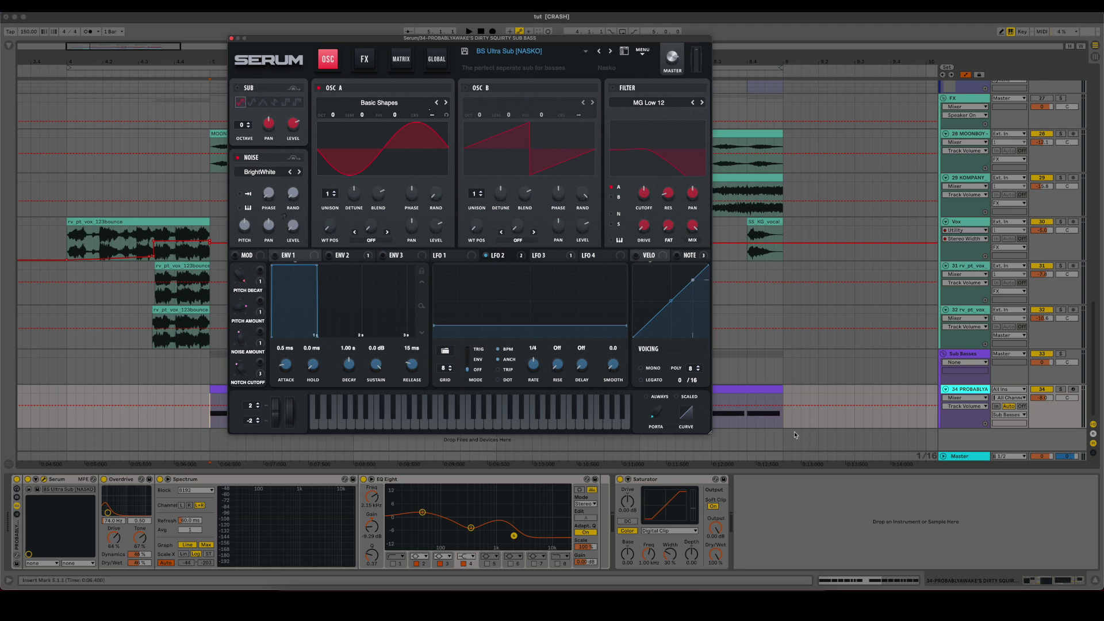
pyautogui.click(448, 255)
# Step: Arm the sub bass track, audition the BS Ultra Sub patch with a few notes and close Serum
pyautogui.click(218, 314)
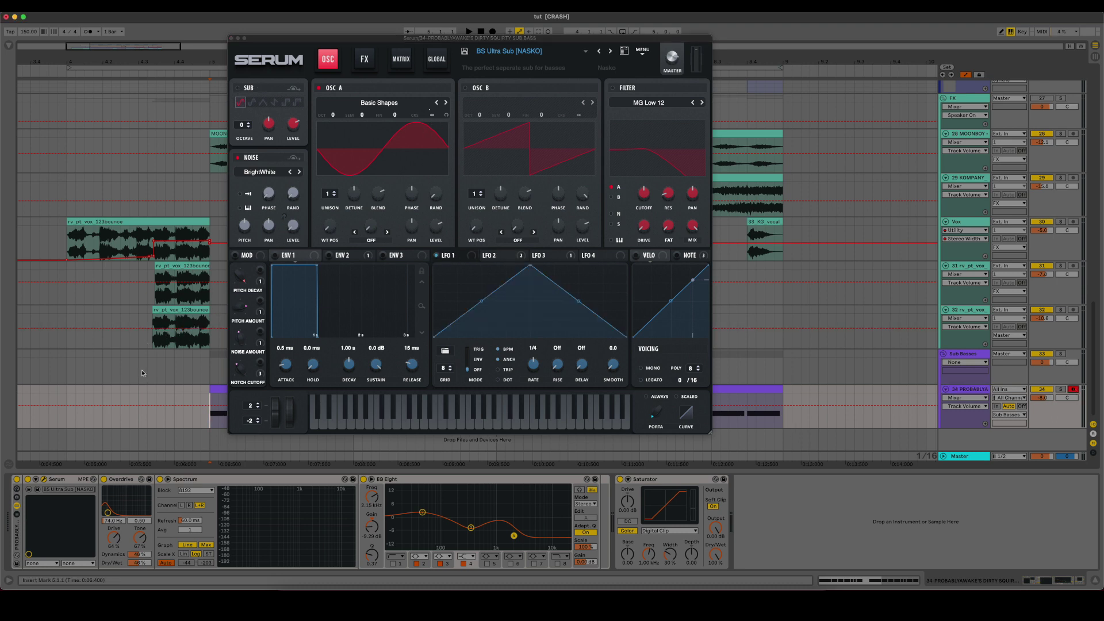
pyautogui.press('z')
pyautogui.press('f')
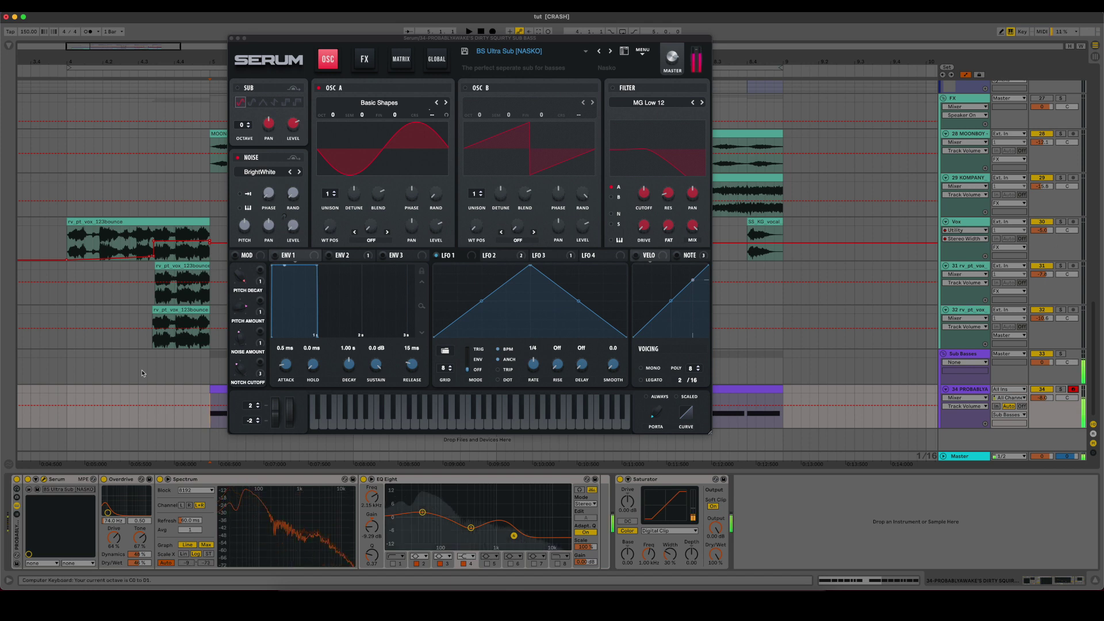
pyautogui.click(44, 479)
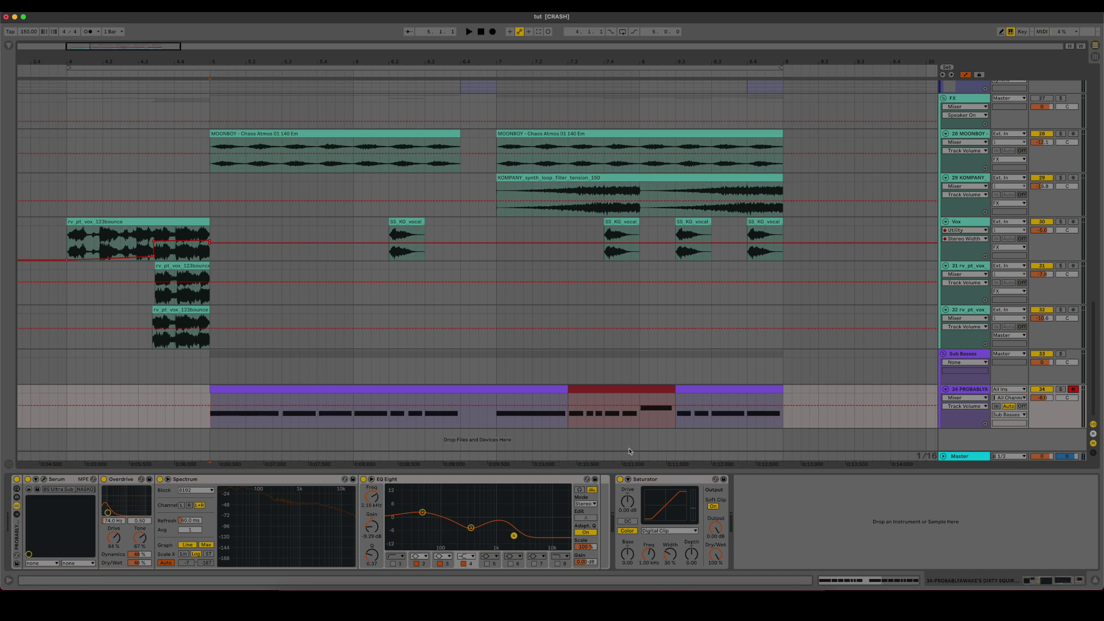
# Step: Solo and play the 34 PROBABLYA sub bass track, and select its clips from 4.4.3 to 9.1.2
pyautogui.click(309, 416)
pyautogui.click(1062, 390)
pyautogui.press('space')
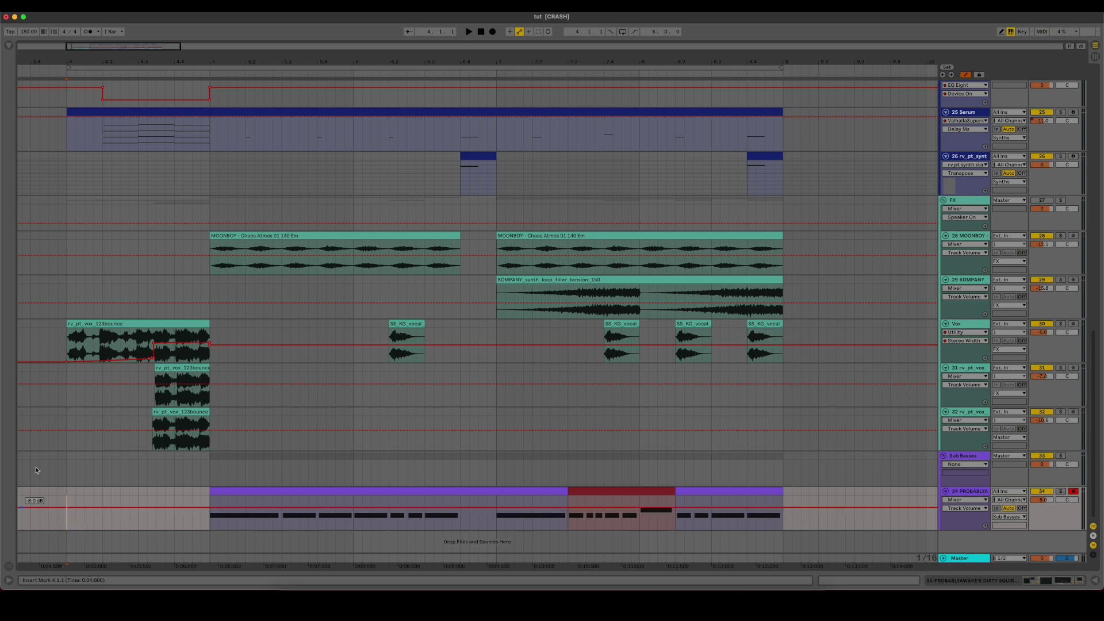
pyautogui.moveTo(205, 520); pyautogui.dragTo(782, 518)
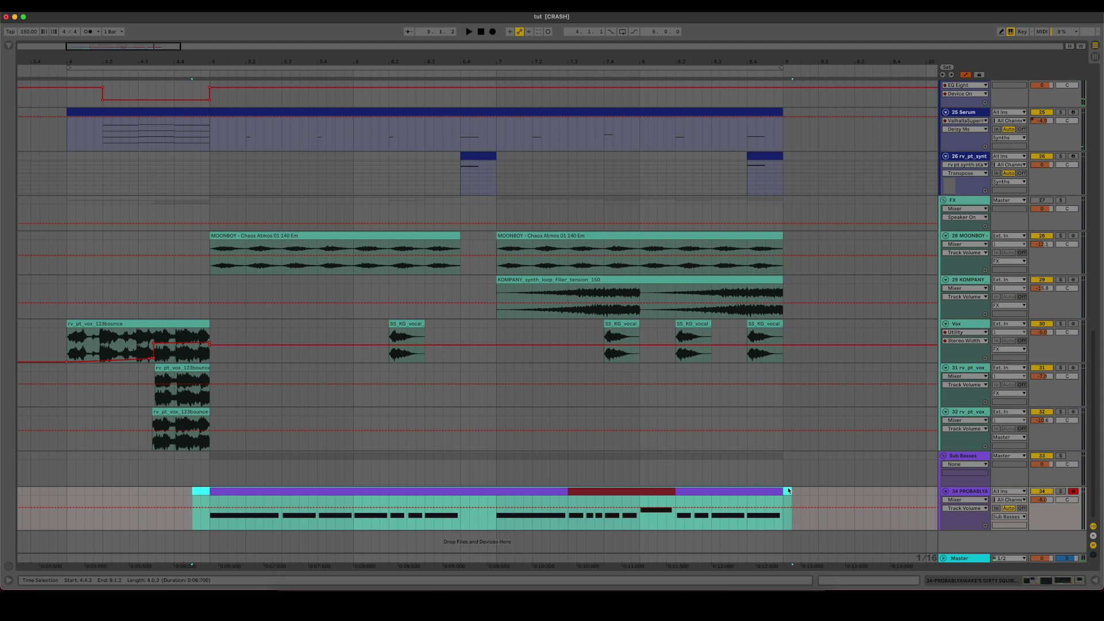
# Step: Place the insert marker at 4.1.1 and play the full drop, following the tracks from the drums to the sub bass
pyautogui.click(259, 467)
pyautogui.scroll(15, 258, 467)
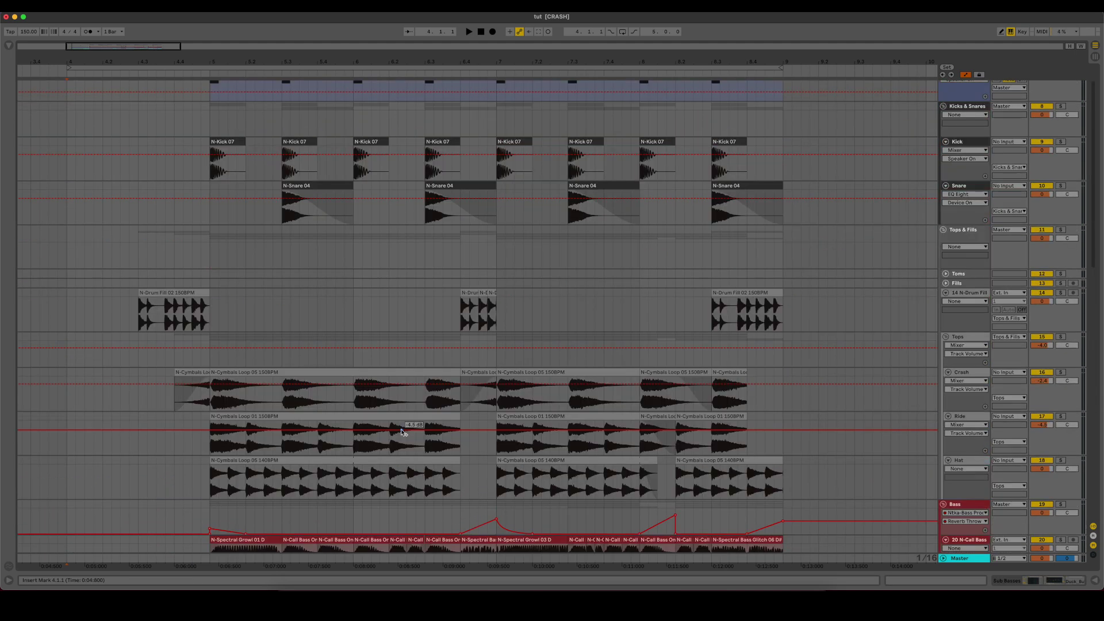
pyautogui.press('space')
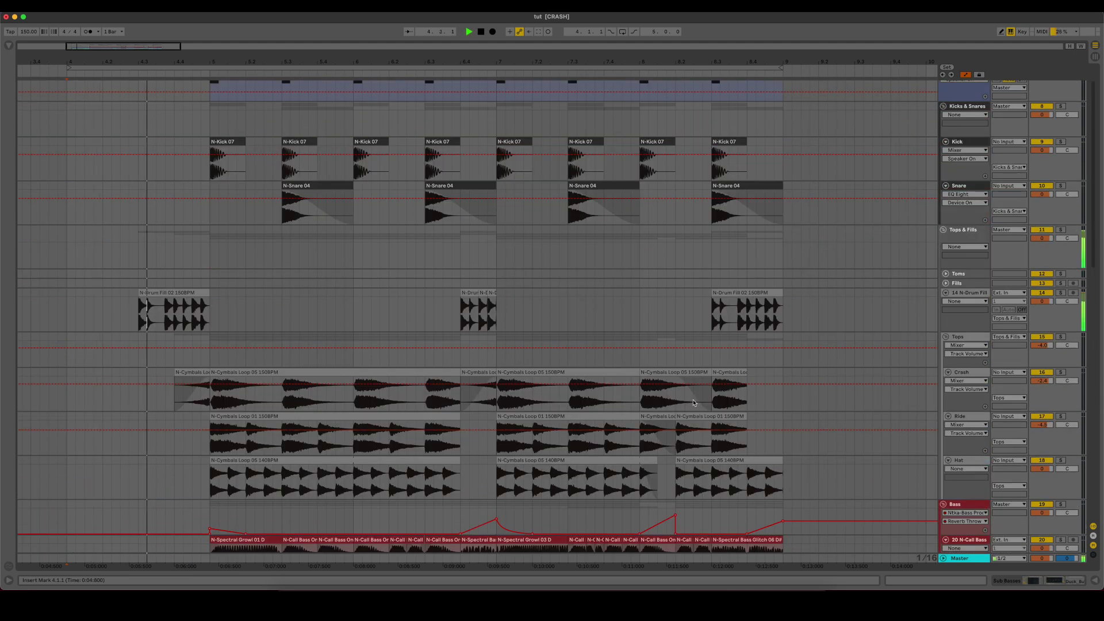
pyautogui.scroll(-5, 839, 411)
pyautogui.scroll(-7, 839, 412)
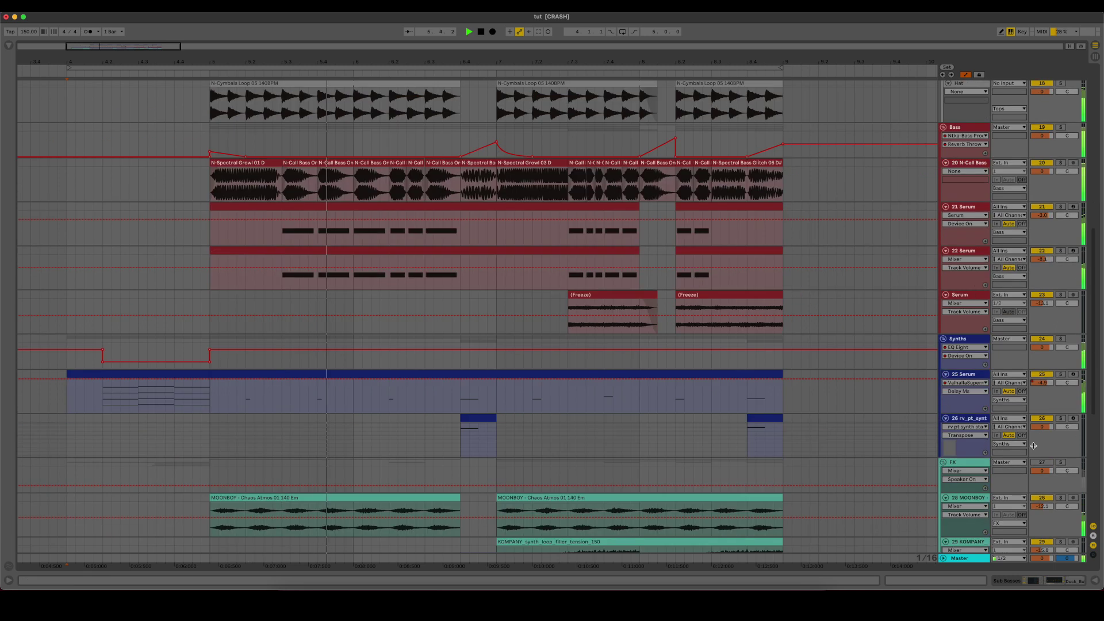
pyautogui.scroll(-5, 477, 336)
pyautogui.scroll(-3, 456, 333)
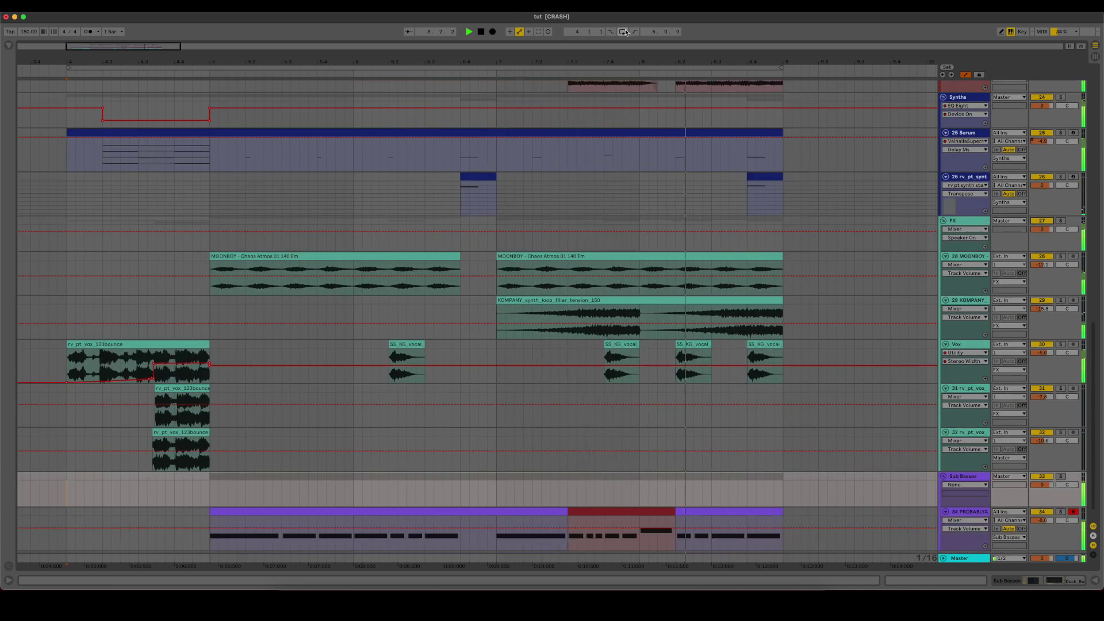
# Step: Loop the five-bar section from 4.1.1 during playback, switch looping off again and stop at 3.4.2
pyautogui.press('super+l')
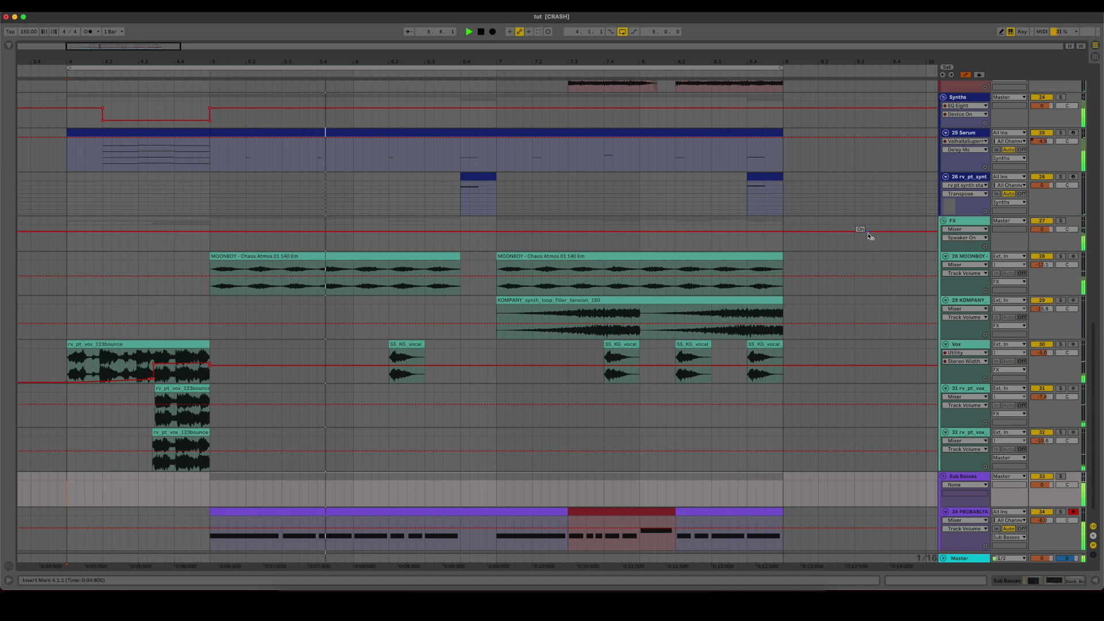
pyautogui.click(623, 32)
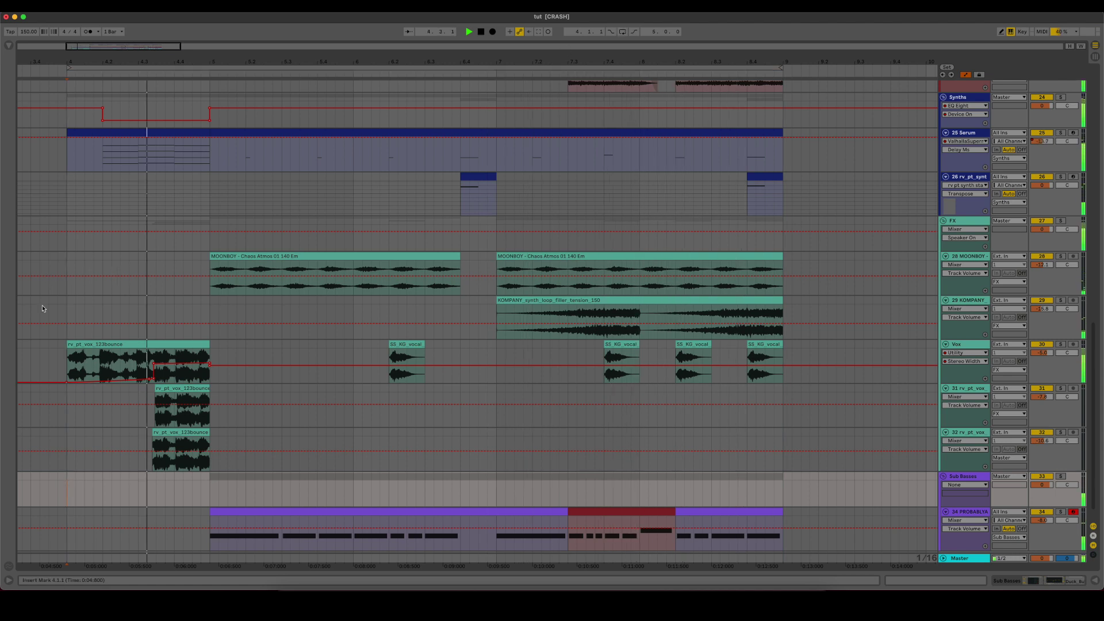
pyautogui.click(44, 306)
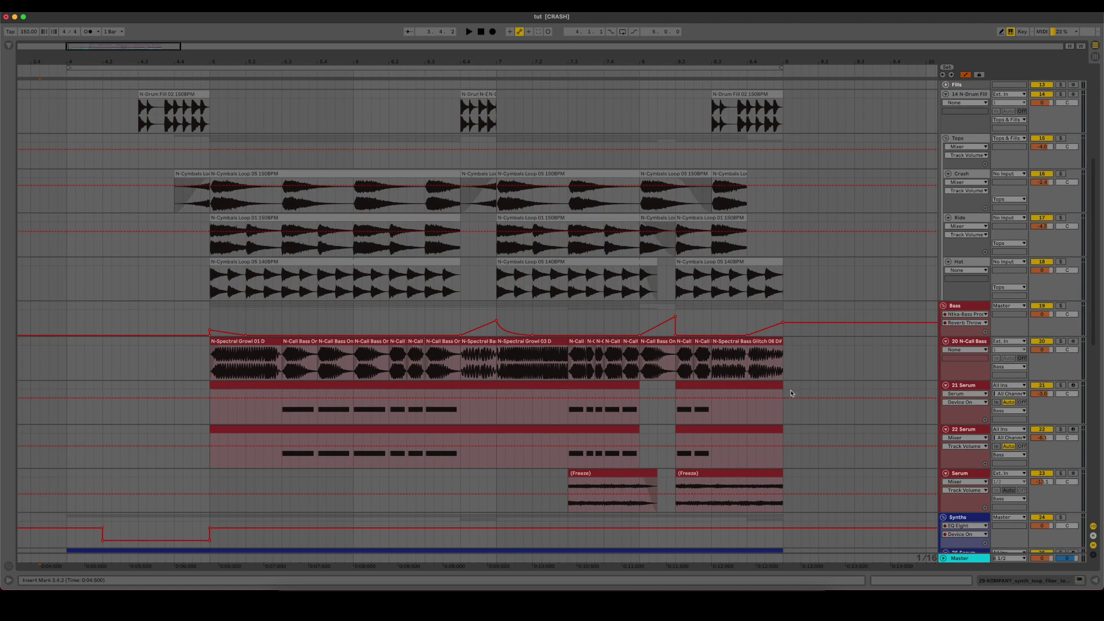
pyautogui.scroll(6, 792, 393)
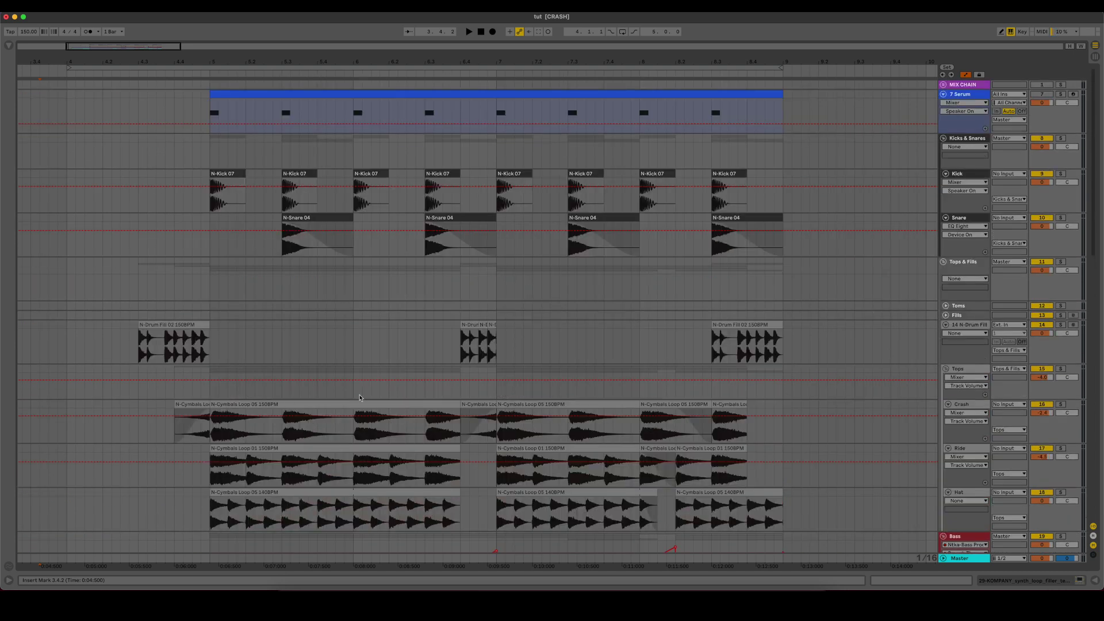
pyautogui.scroll(-5, 549, 377)
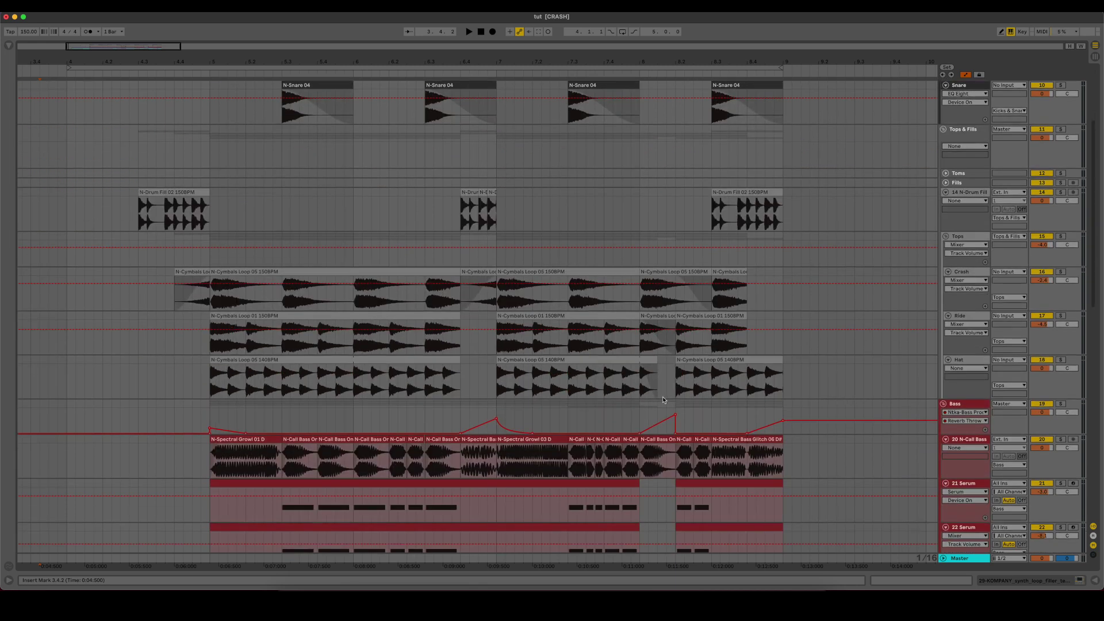
pyautogui.scroll(-15, 759, 414)
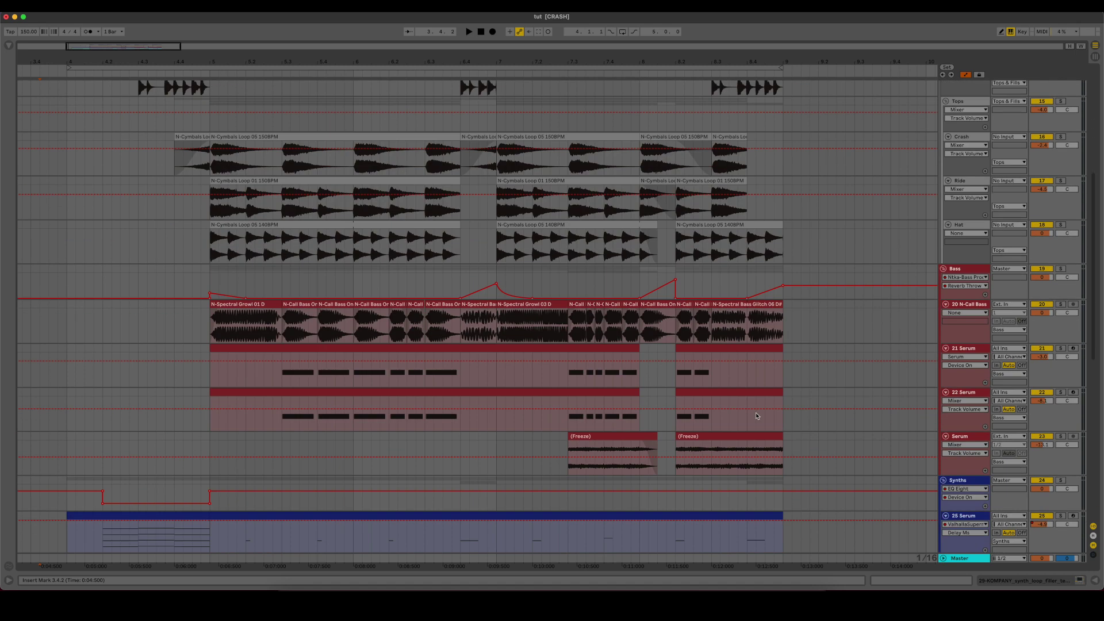
pyautogui.scroll(-3, 749, 414)
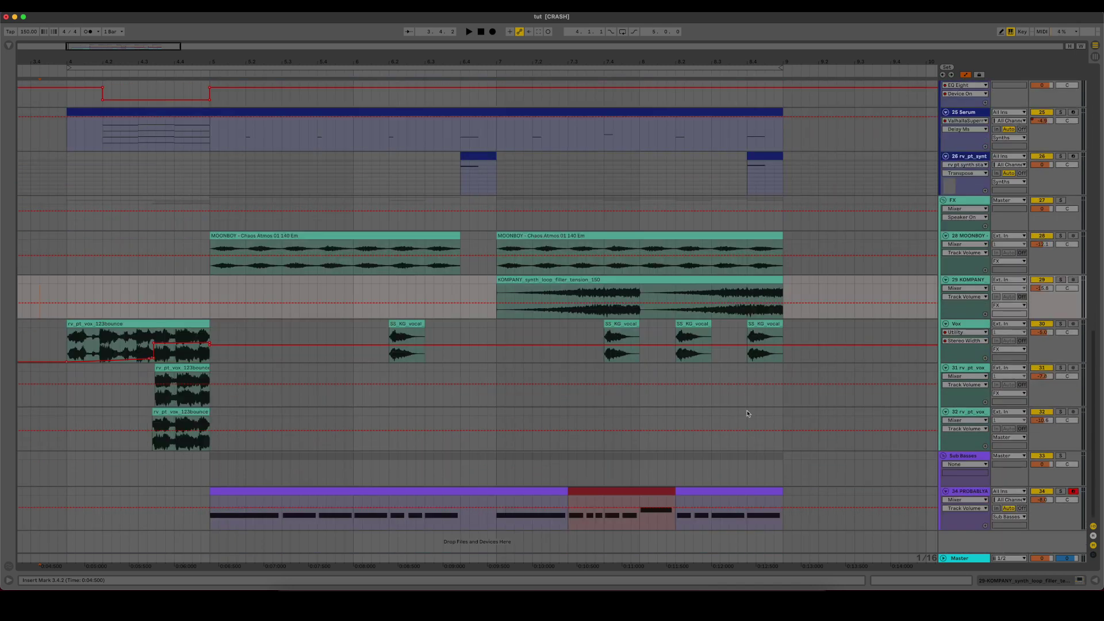